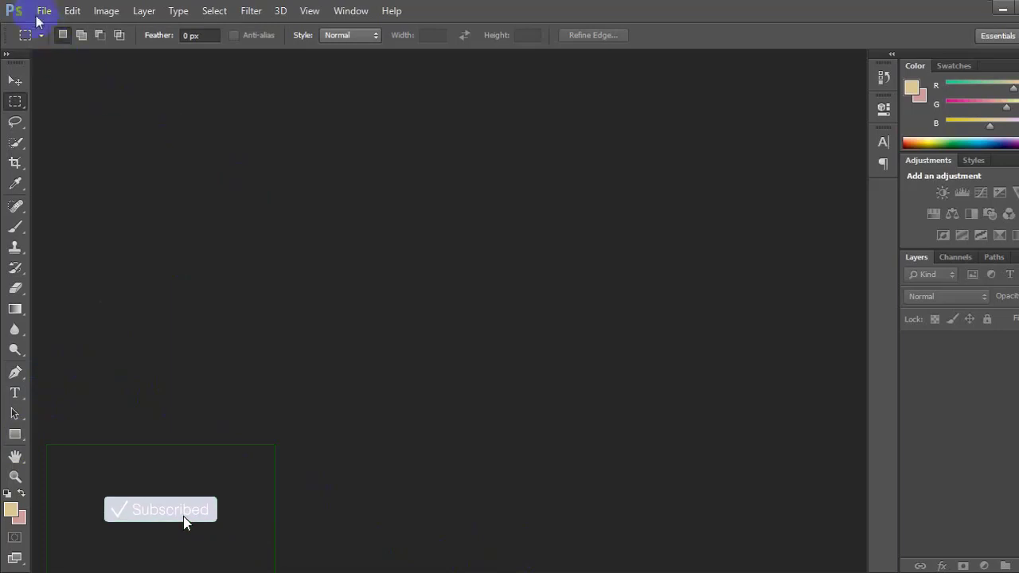
Start a new document named 'Hipstar Party flyer design' at 1200 × 1800 px
click(44, 13)
click(53, 28)
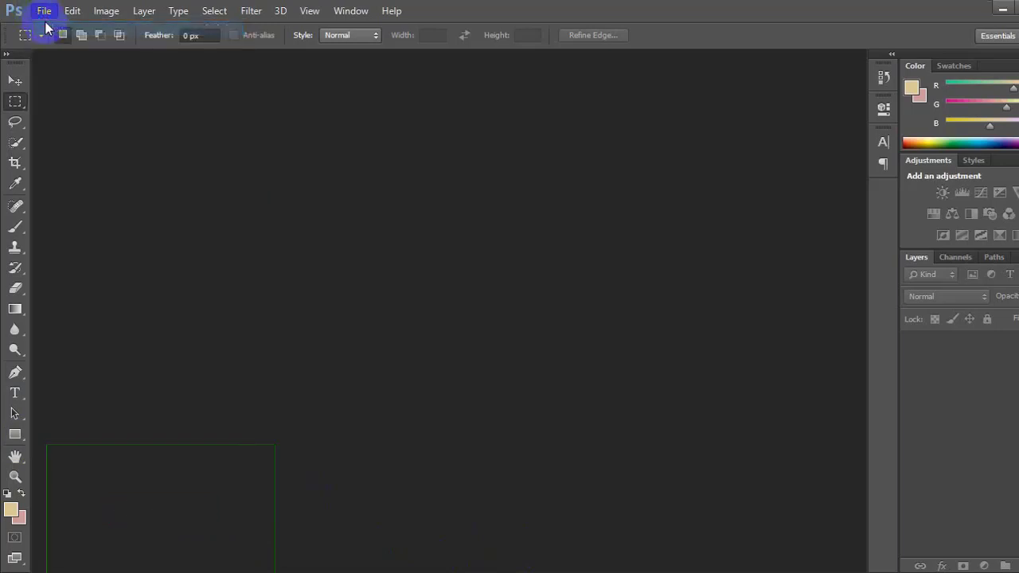
text(Hi)
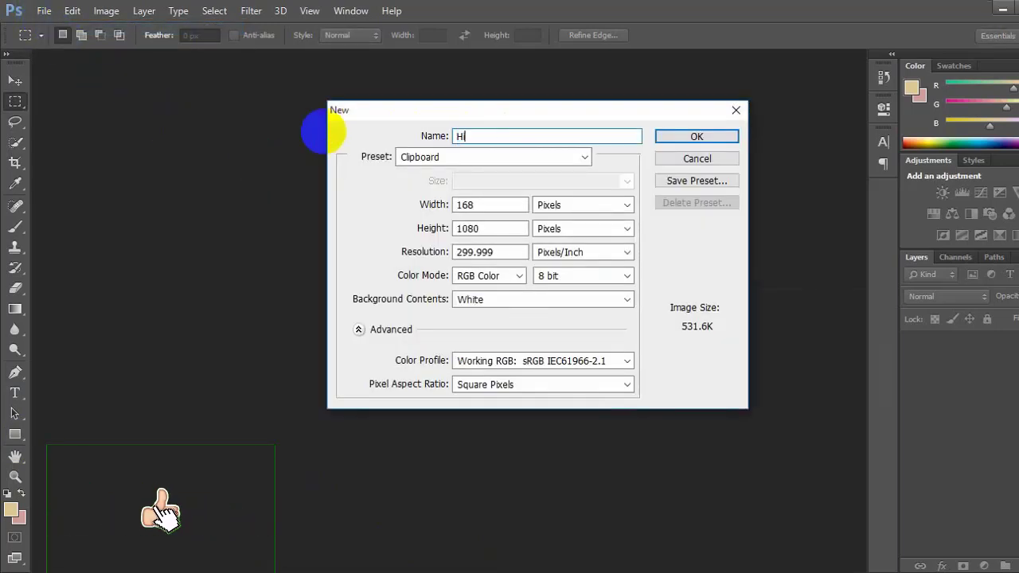
text(pstar )
text(Party fly)
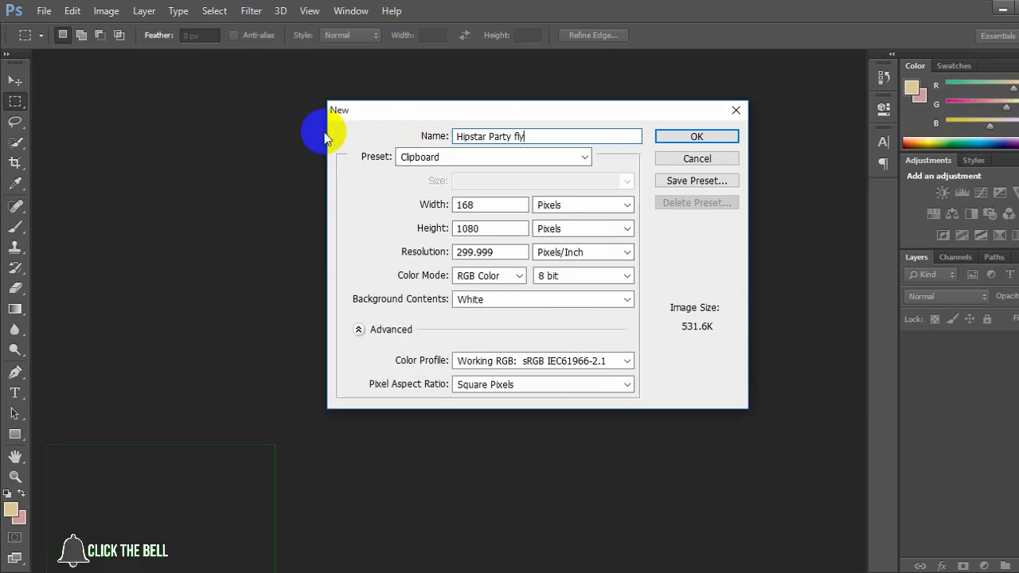
text(er design)
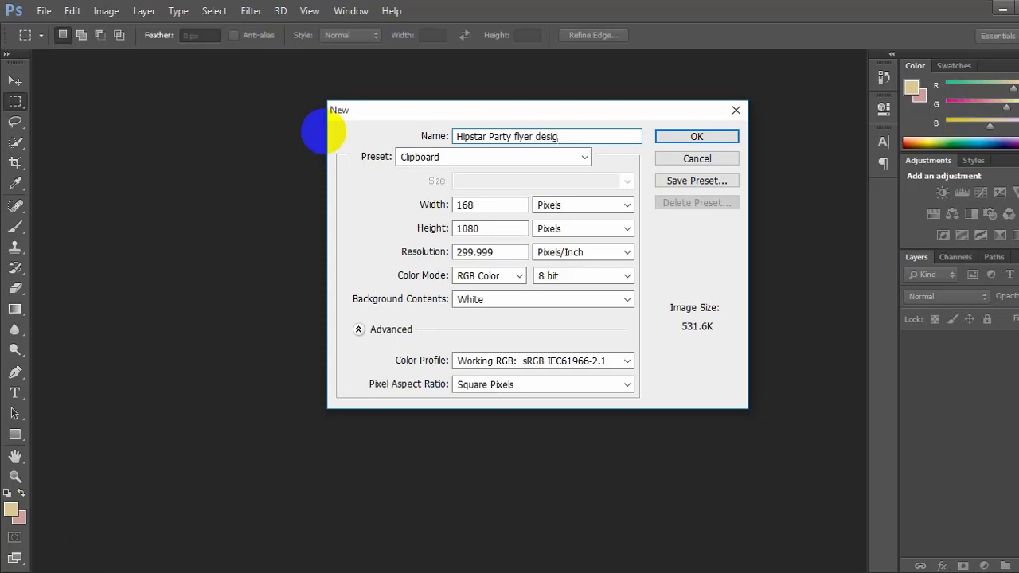
double_click(494, 204)
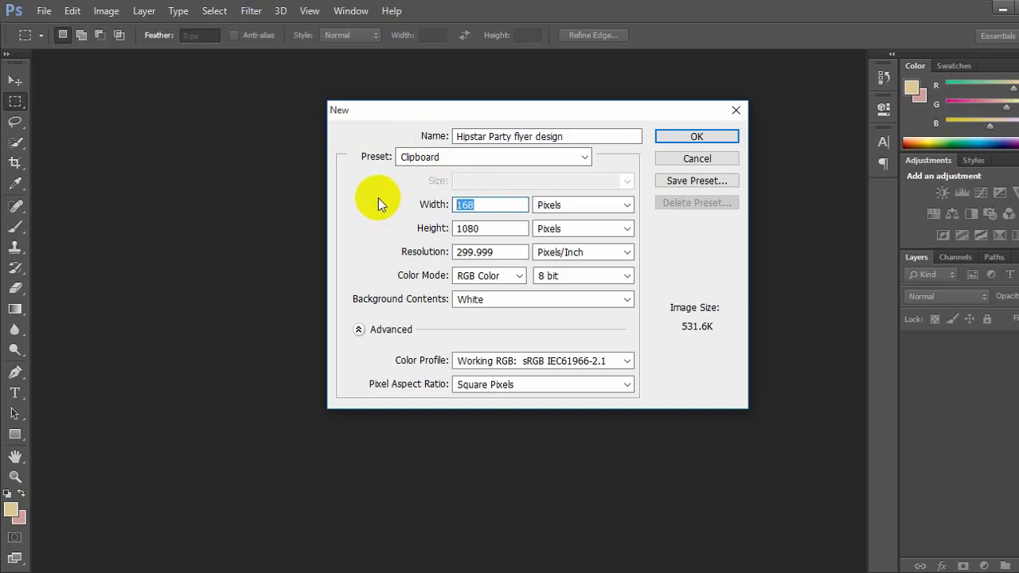
text(1200)
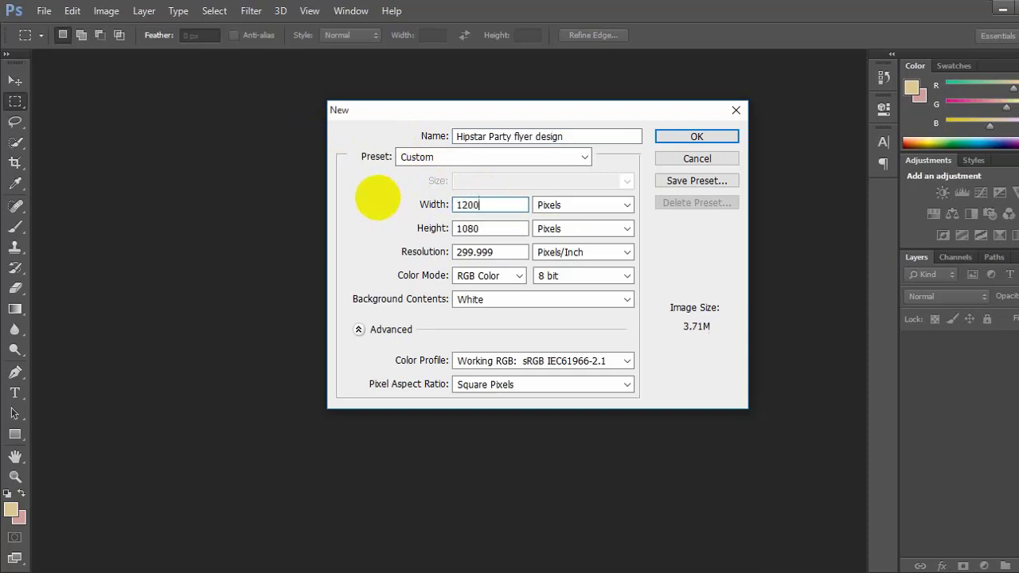
drag(479, 229, 428, 230)
text(1800)
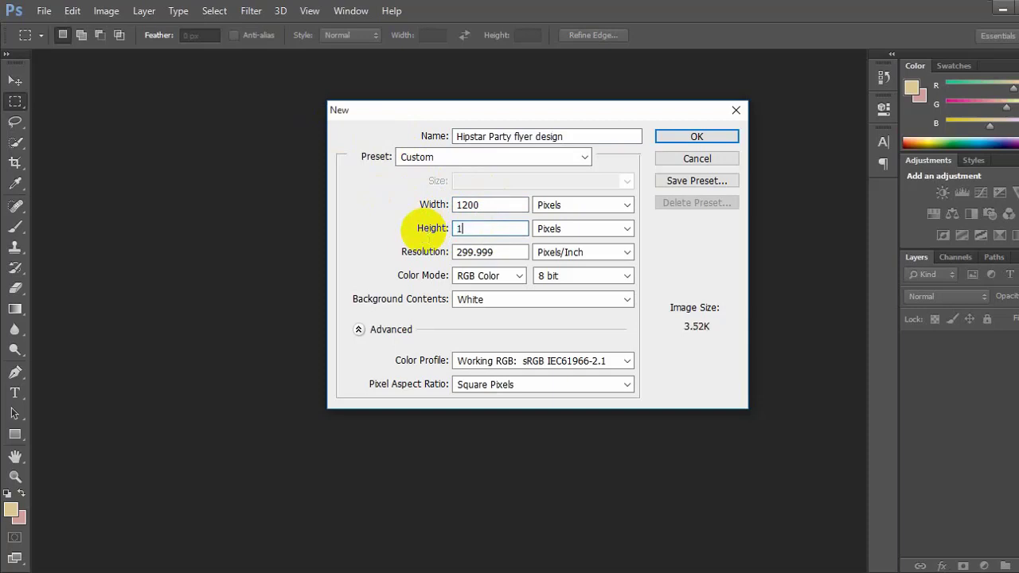
Set the new document to 300 ppi and CMYK Color, then create it
click(494, 274)
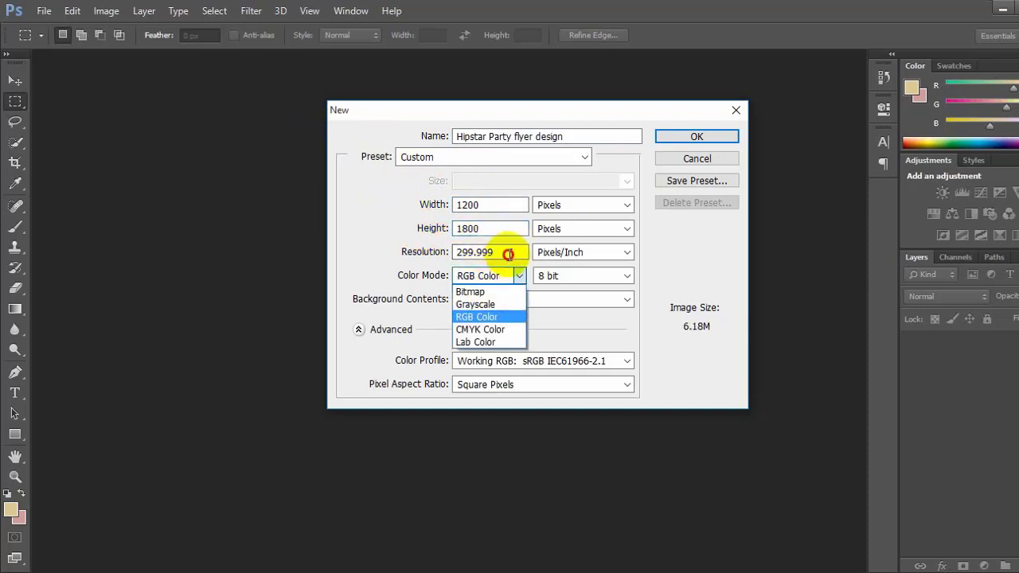
click(503, 264)
drag(503, 250, 417, 243)
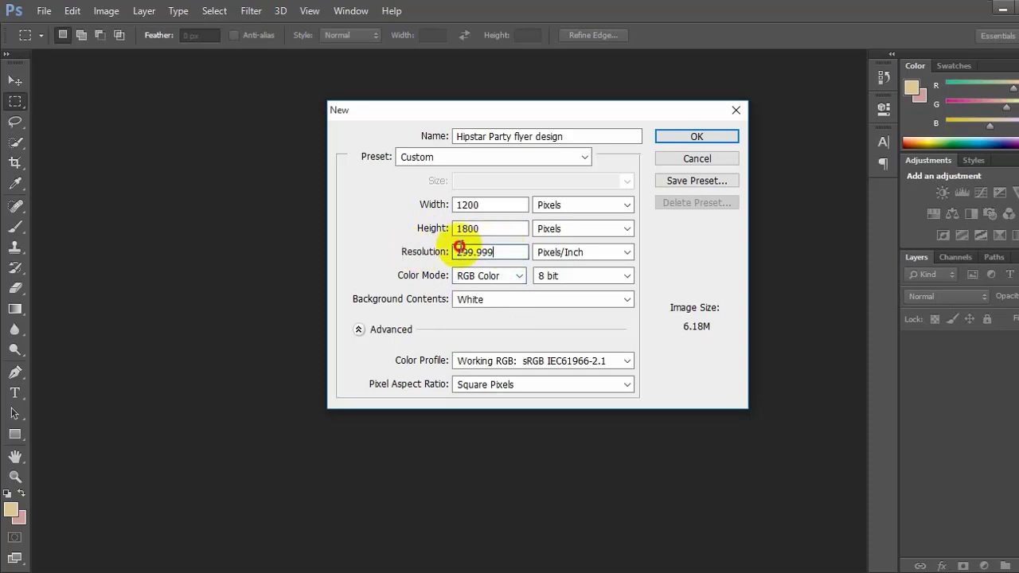
text(2)
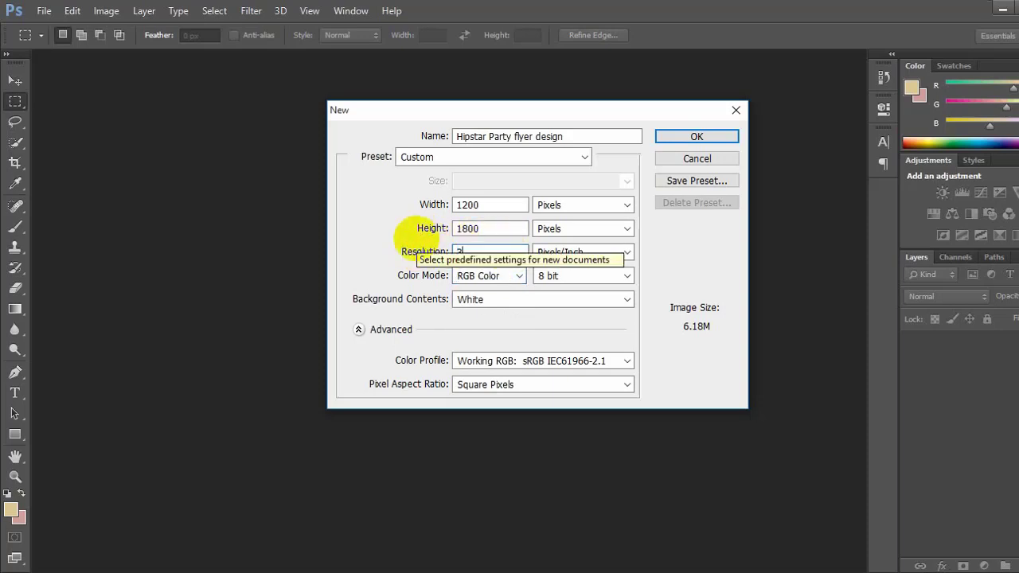
text(00)
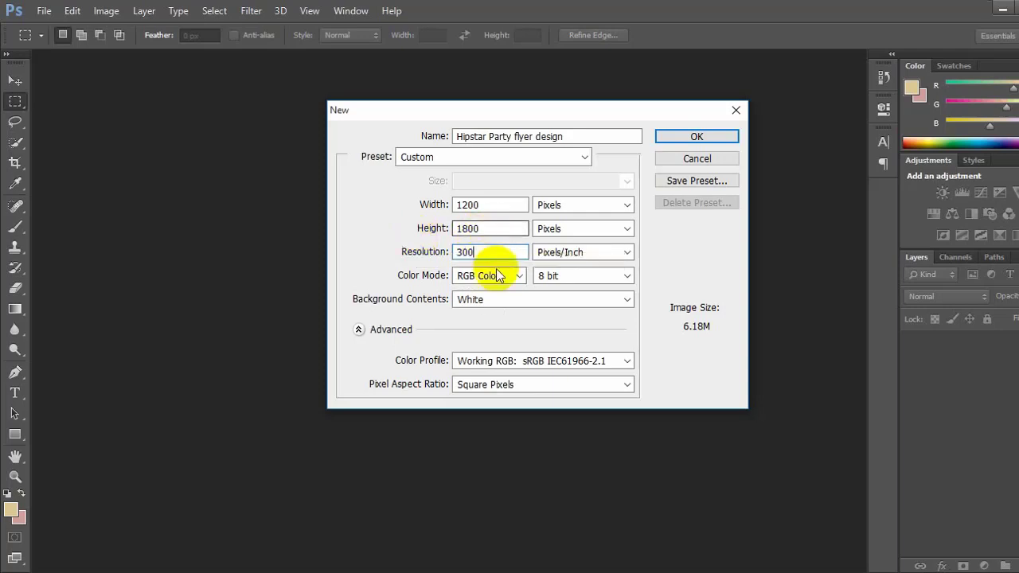
click(487, 275)
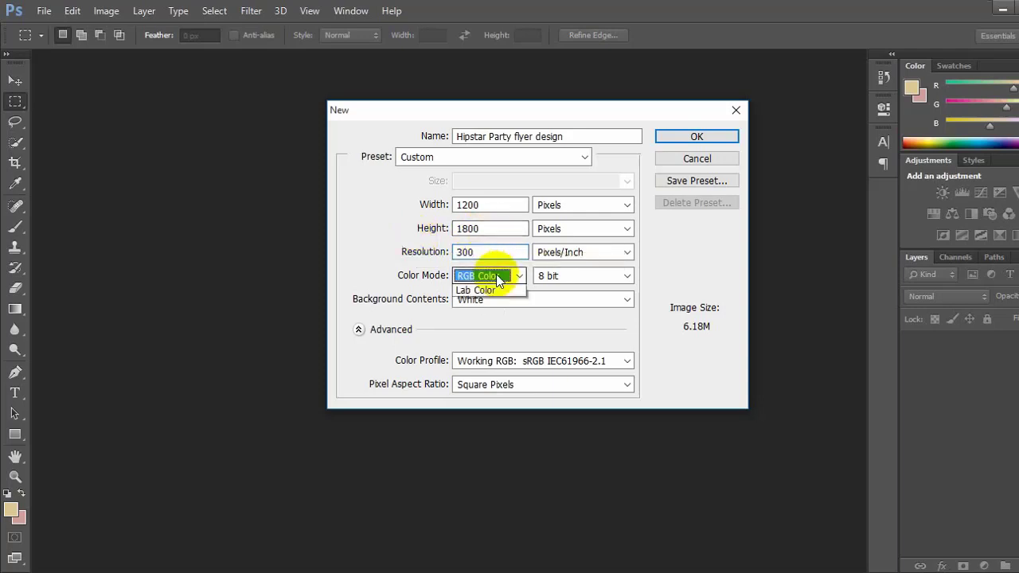
click(481, 328)
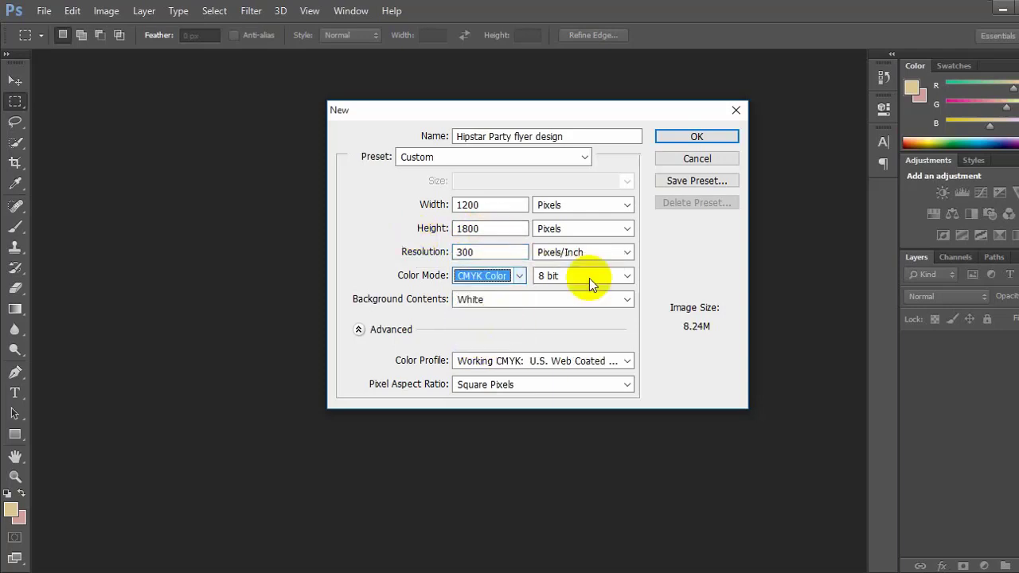
click(697, 136)
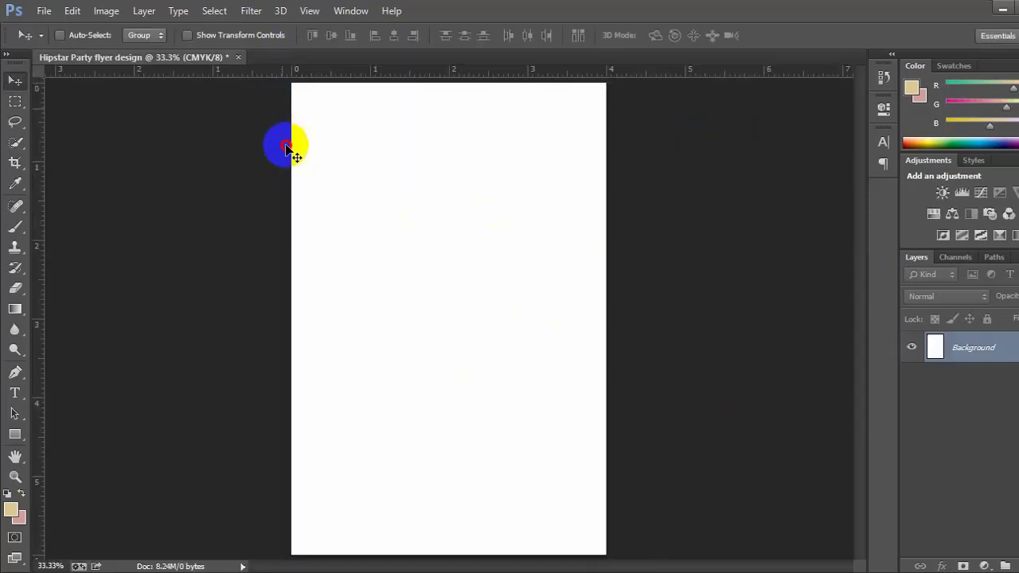
Add guides at 3 in horizontally and 2 in vertically, and unlock the background as Layer 0
drag(313, 71, 347, 318)
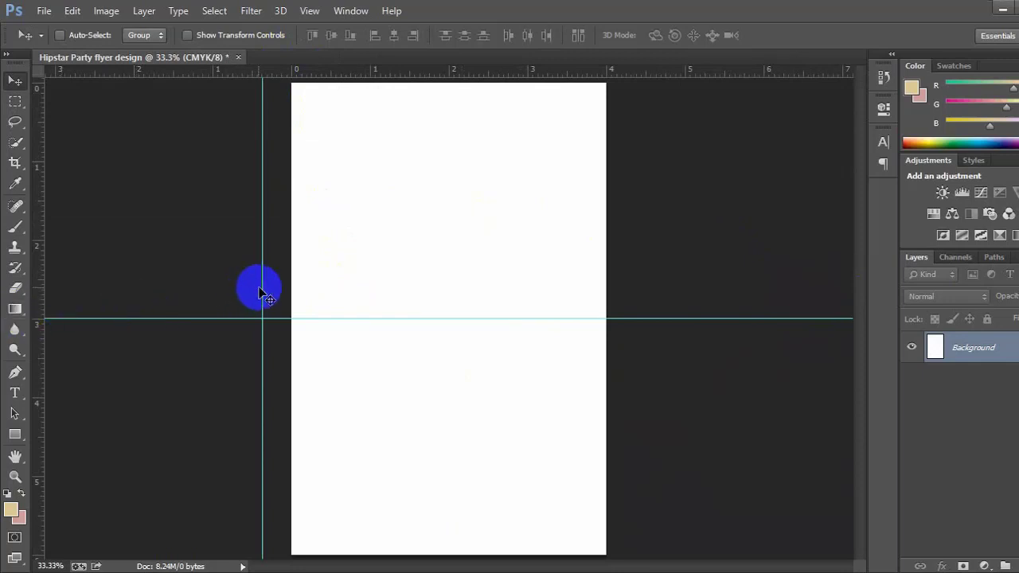
drag(262, 287, 450, 306)
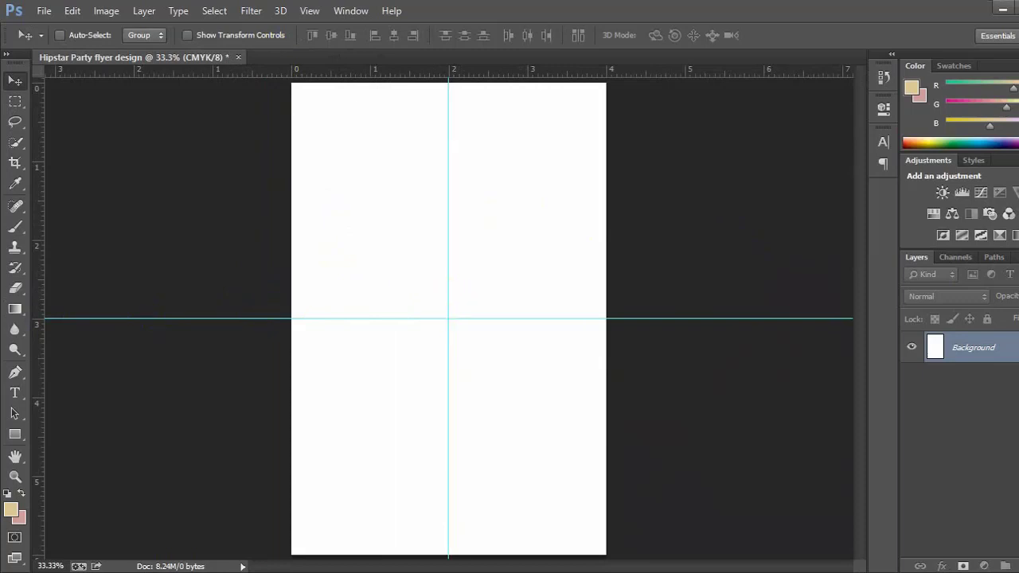
double_click(973, 347)
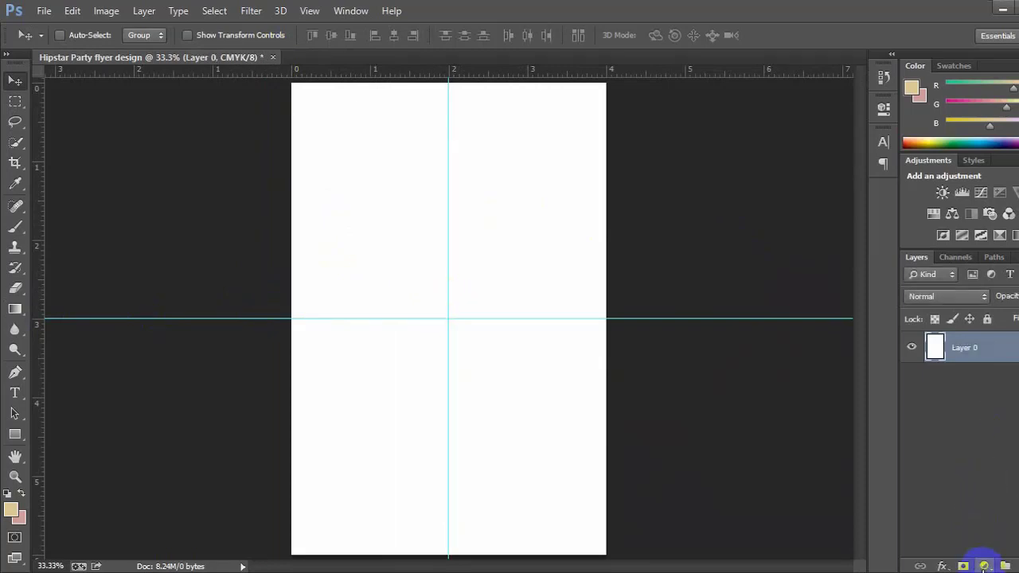
Add a tan #d4c38f Solid Color fill layer, Color Fill 1, over the whole page
click(984, 566)
click(965, 231)
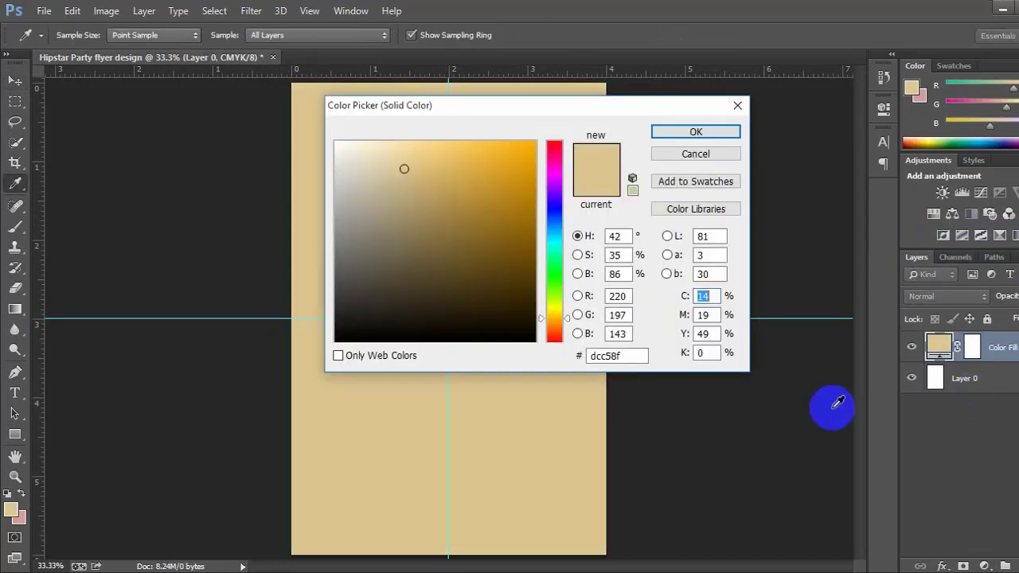
click(629, 356)
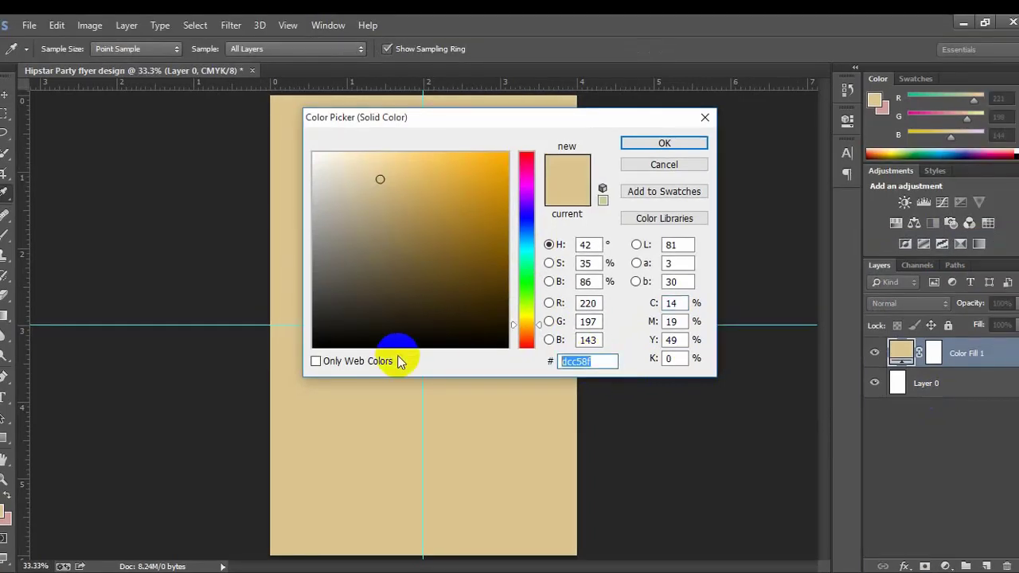
text(d4c3)
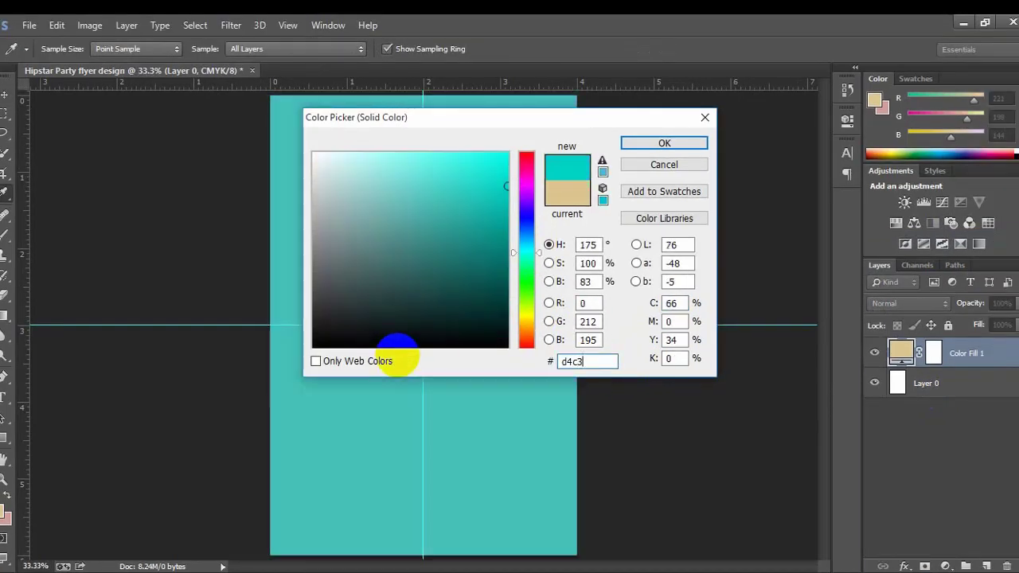
text(8f)
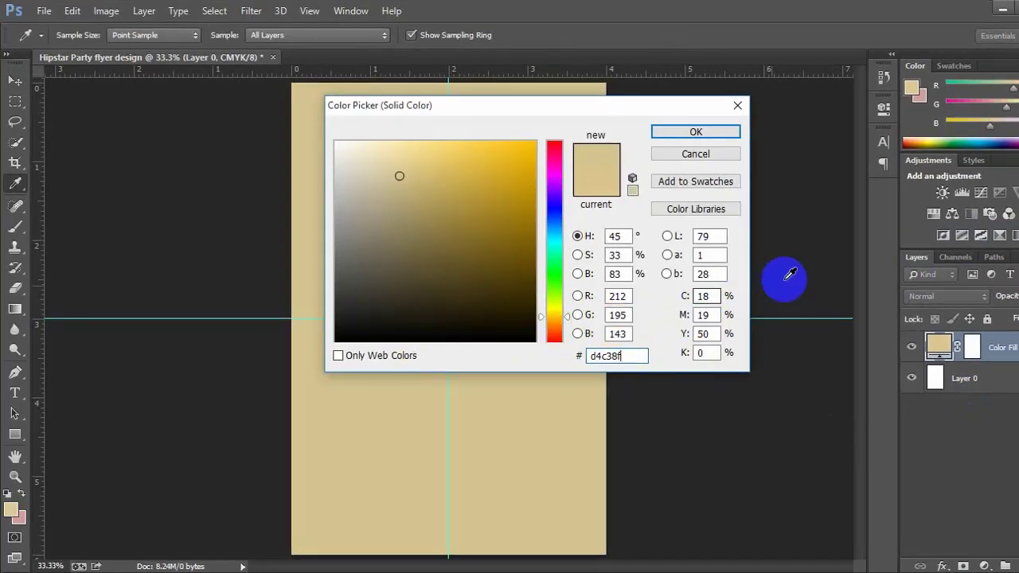
click(690, 133)
key(v)
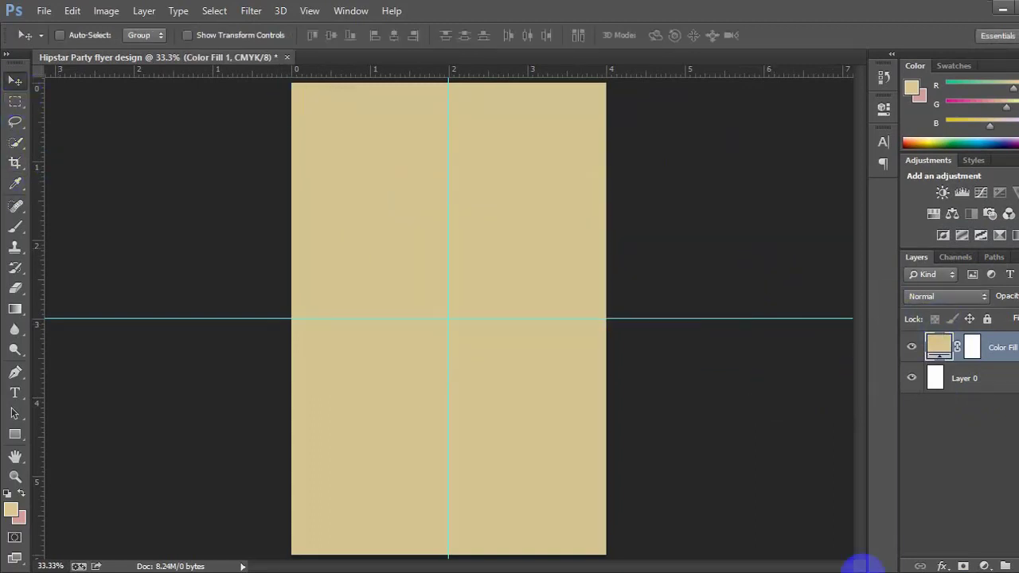
Place the natural-979942_960_720 texture, flipped vertically, rotated 90° CW and scaled to cover the page
drag(631, 570, 484, 268)
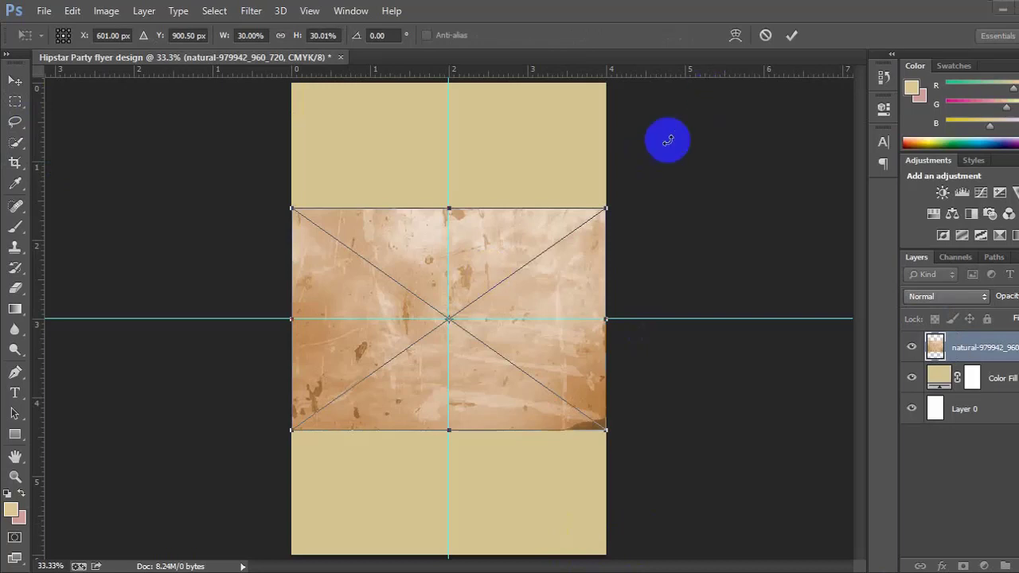
right_click(484, 305)
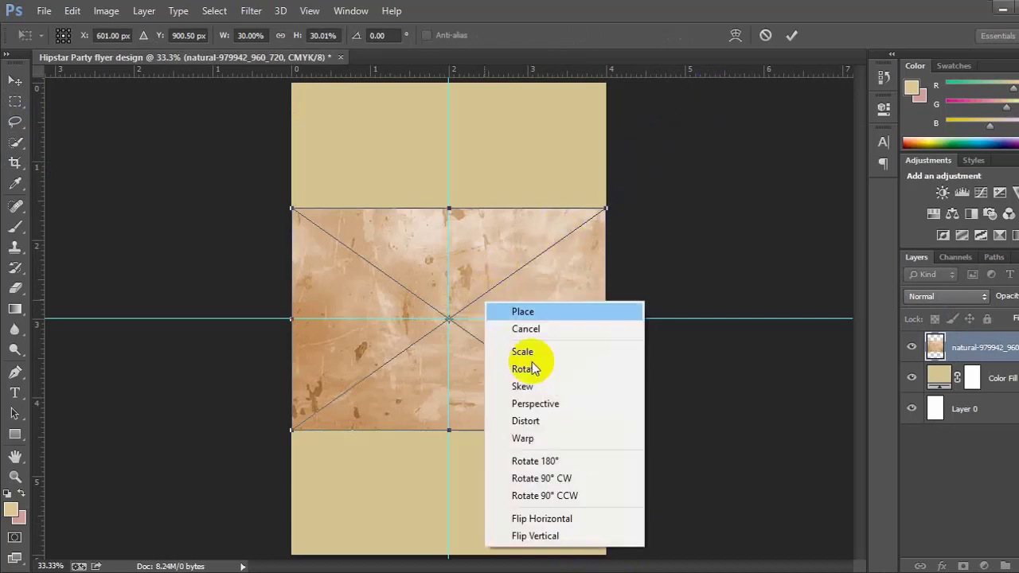
click(579, 536)
right_click(523, 331)
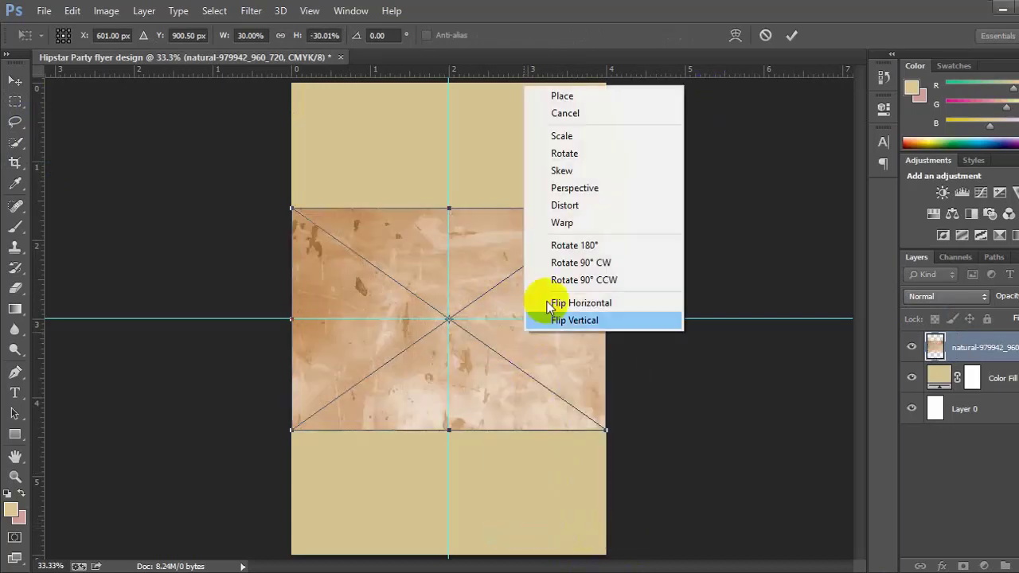
click(567, 264)
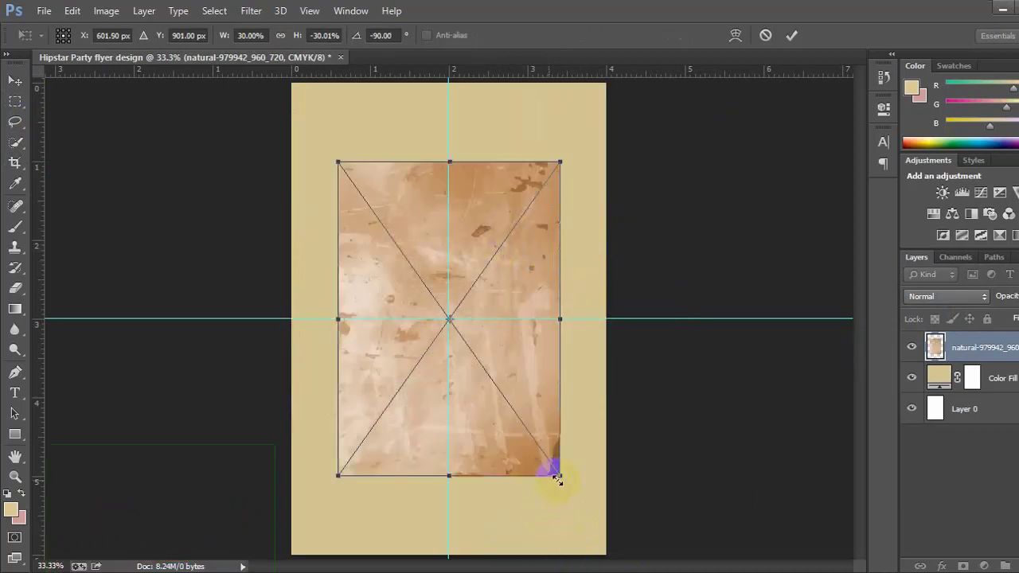
mouse_move(558, 479)
mouse_down()
mouse_move(589, 542)
mouse_move(601, 533)
mouse_up()
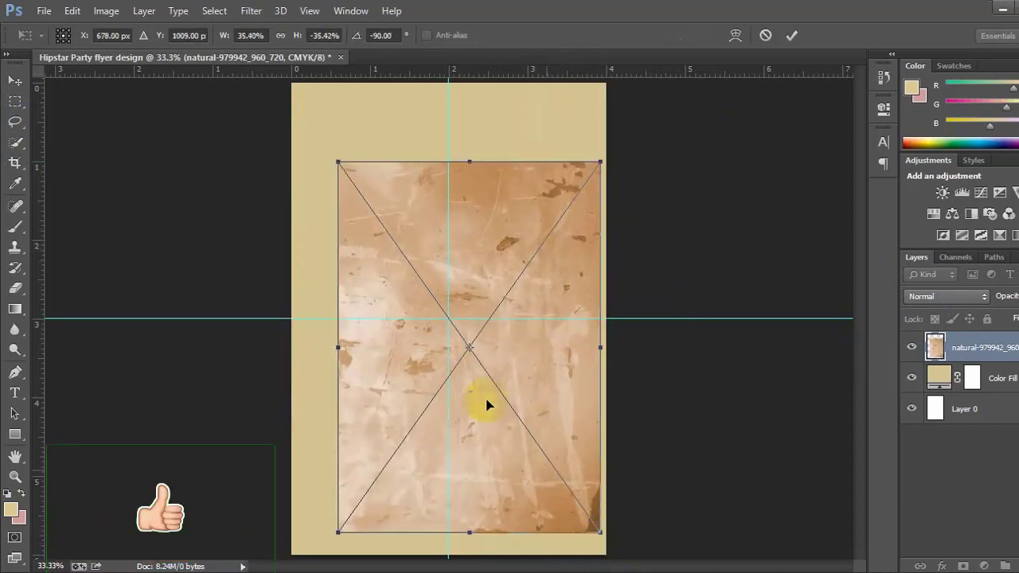
drag(336, 163, 264, 94)
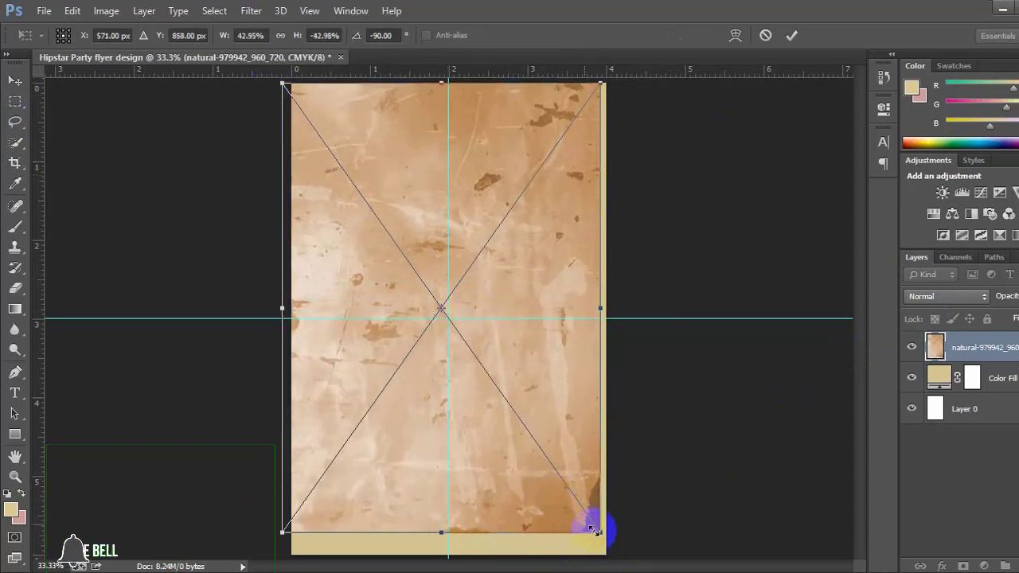
drag(603, 537, 617, 556)
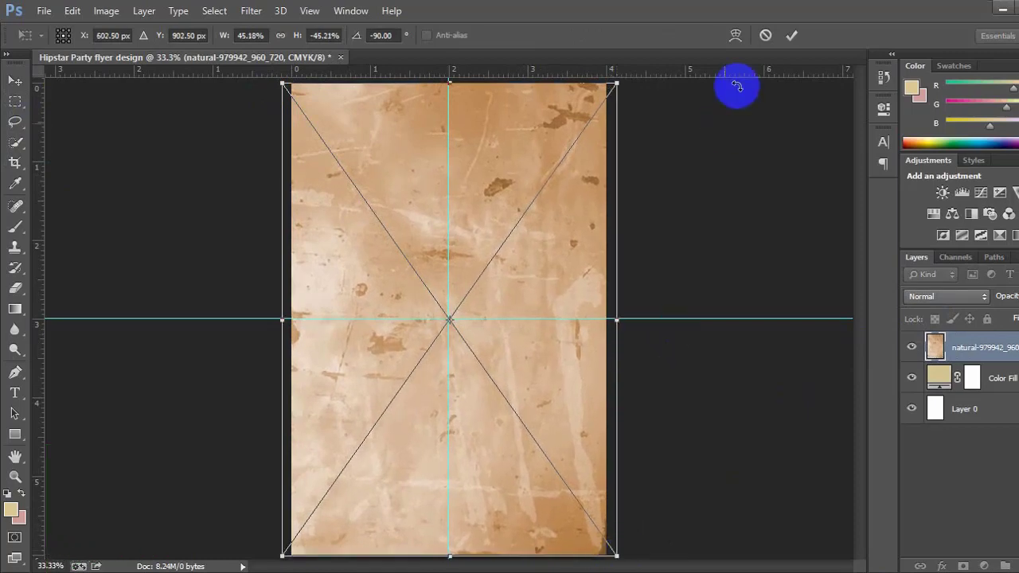
click(786, 39)
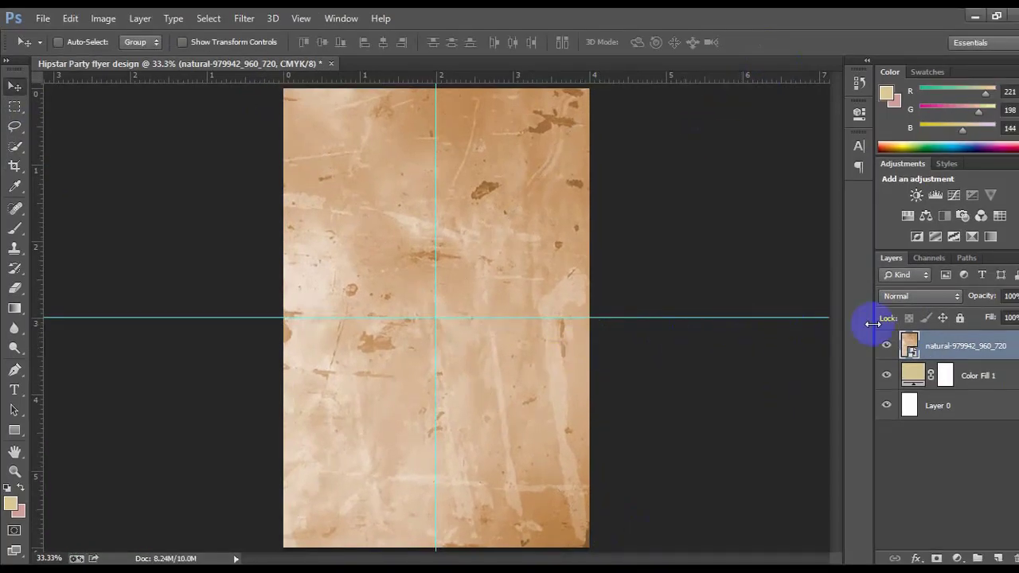
Set the texture layer to Luminosity blend mode and add an empty Layer 1 above it
click(923, 299)
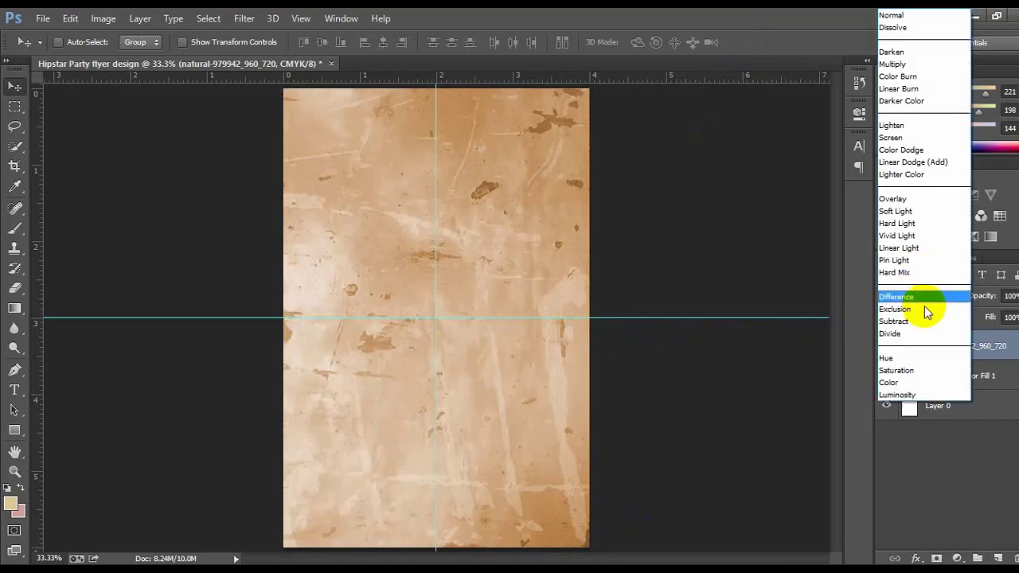
click(897, 395)
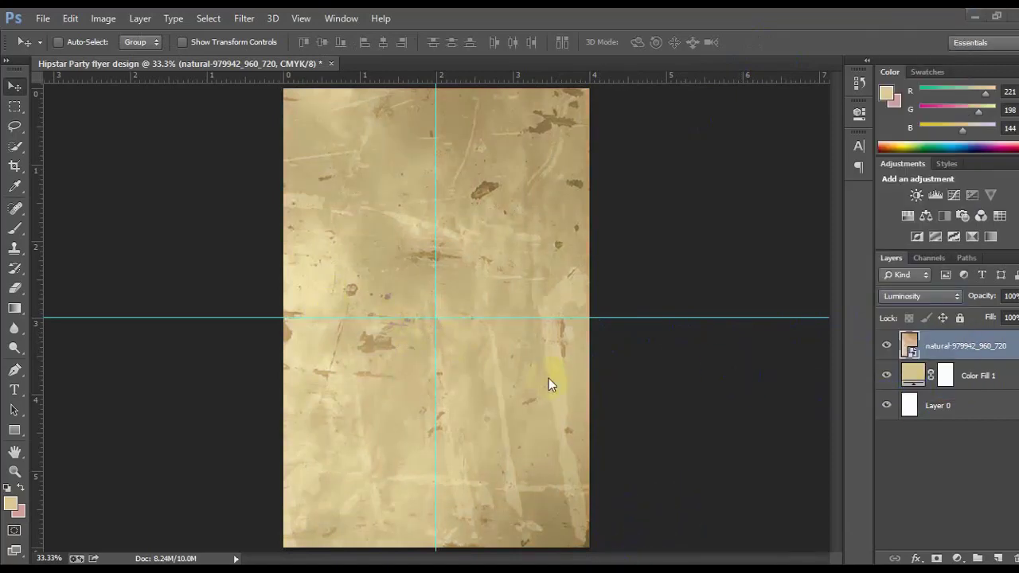
click(999, 559)
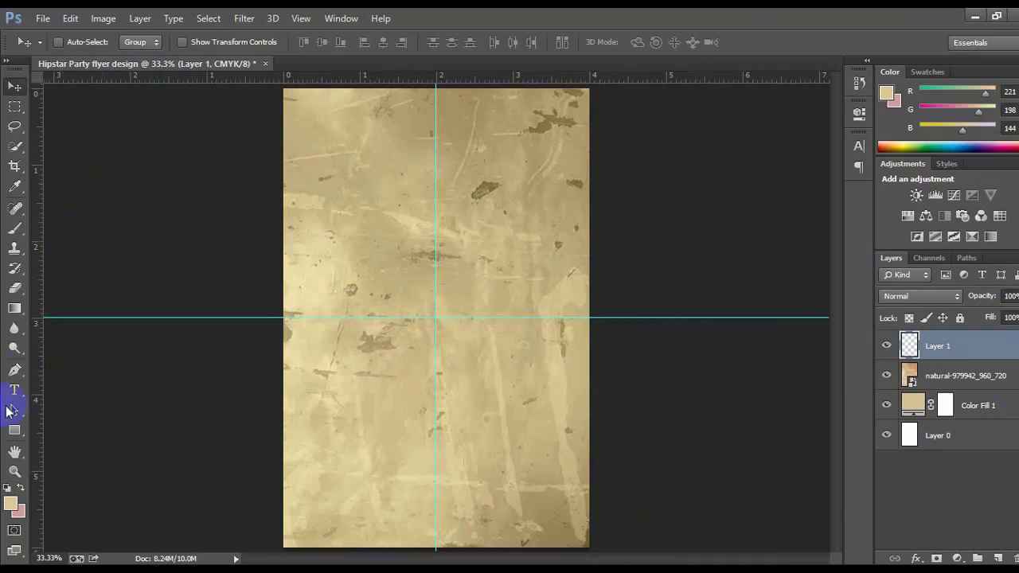
Set the foreground colour to #73536b and fill Layer 1 with it
click(11, 506)
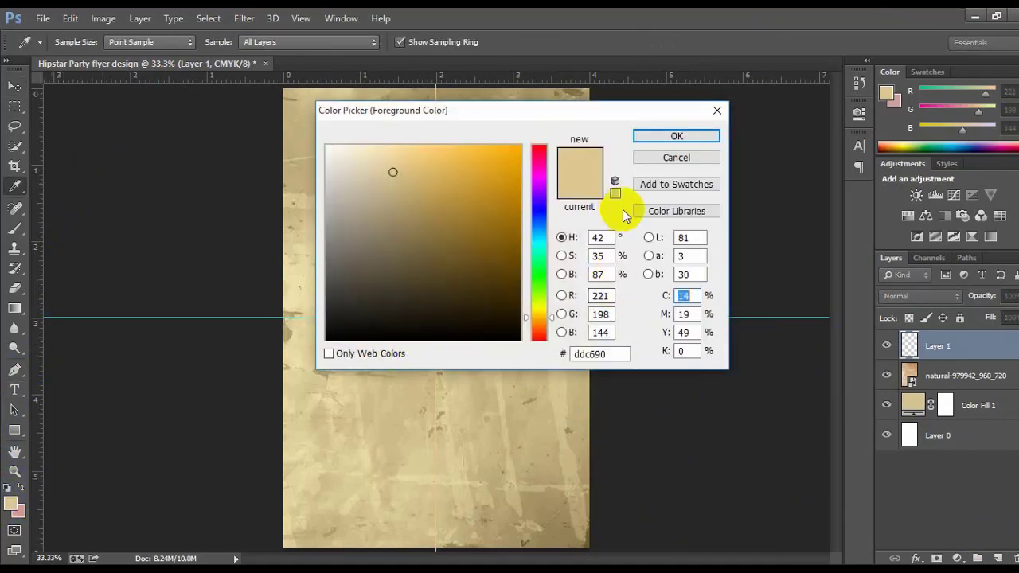
click(611, 353)
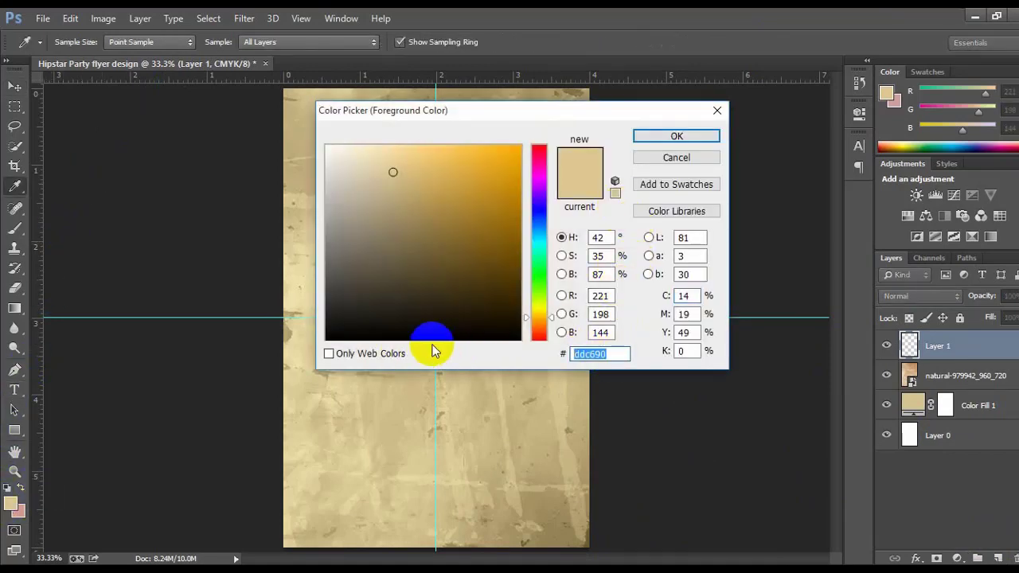
text(7)
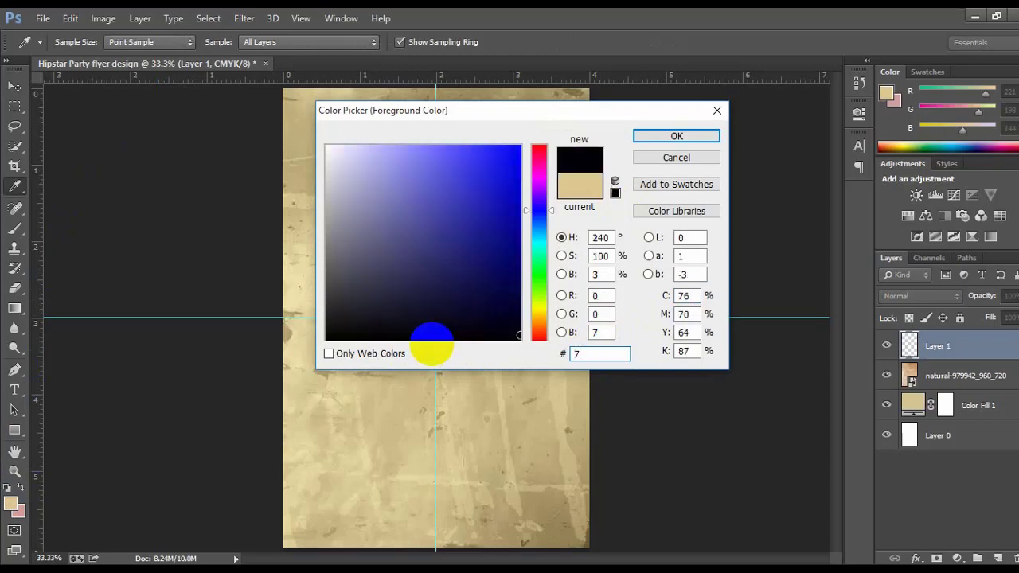
text(353)
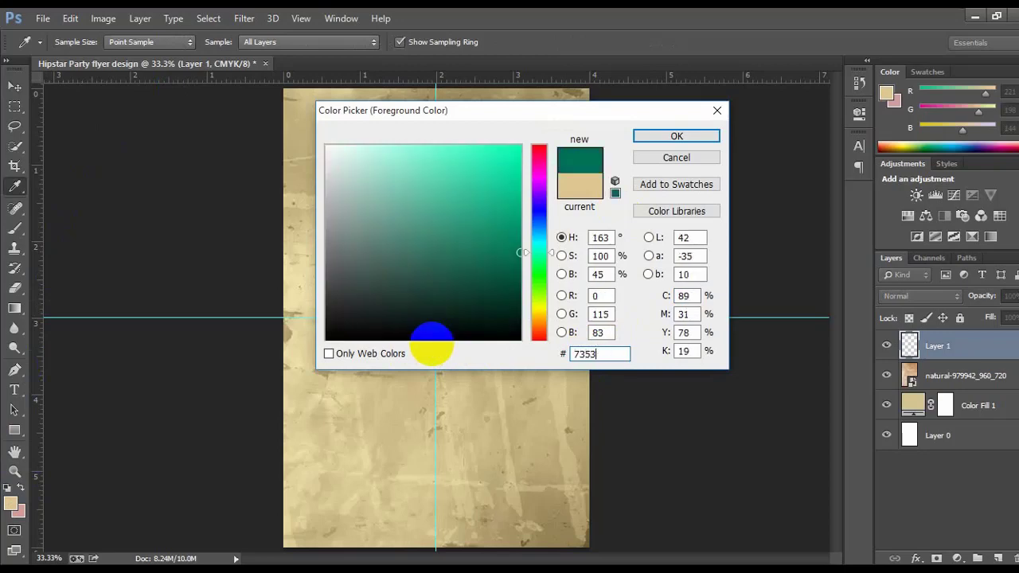
text(63)
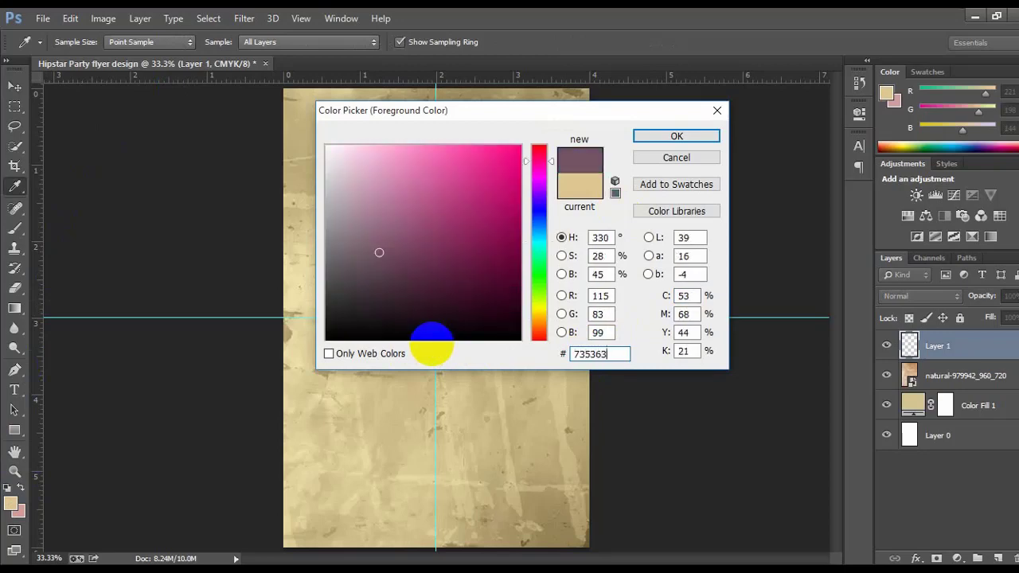
key(BackSpace)
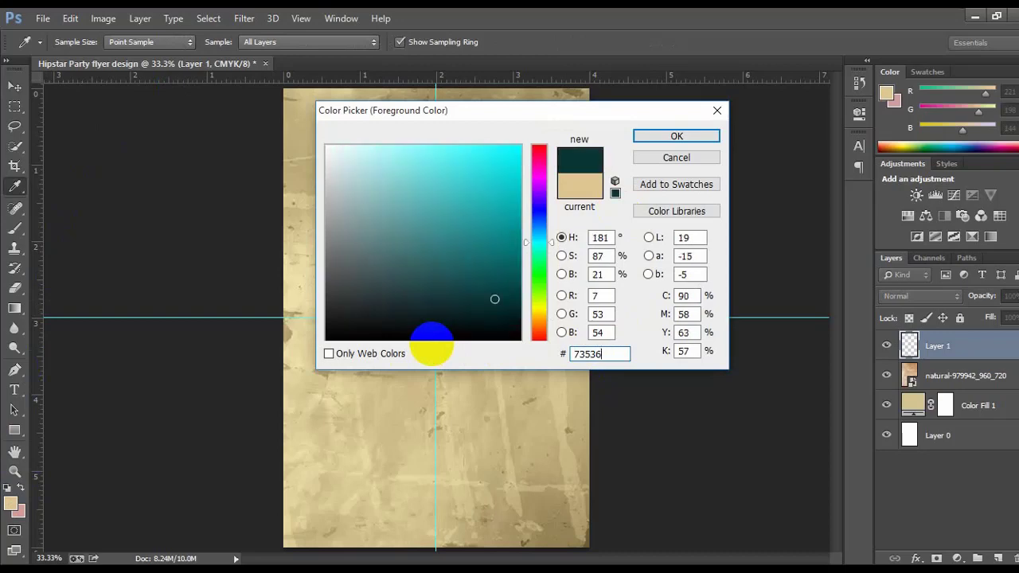
text(b)
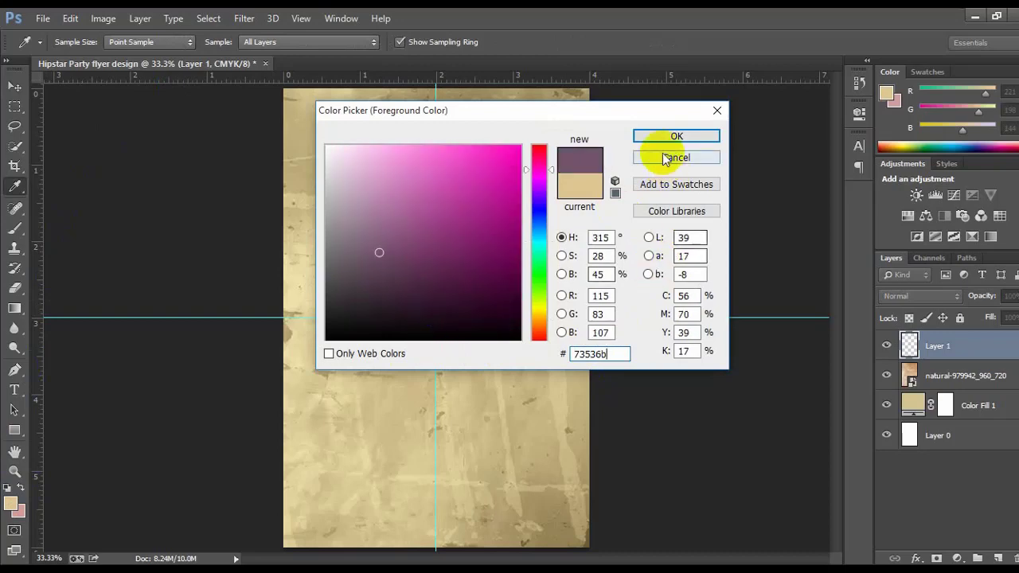
click(676, 136)
key(v)
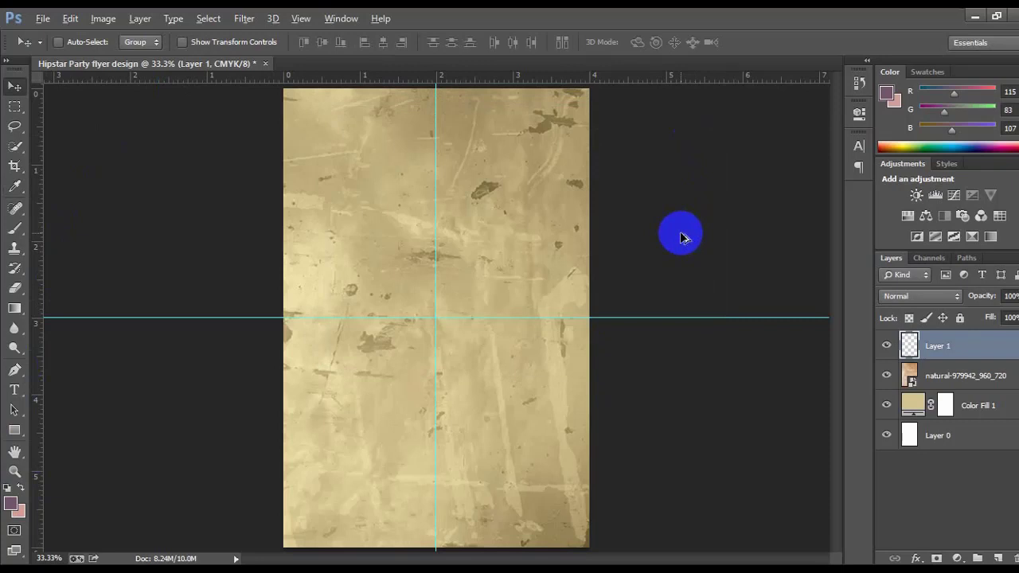
key(alt+BackSpace)
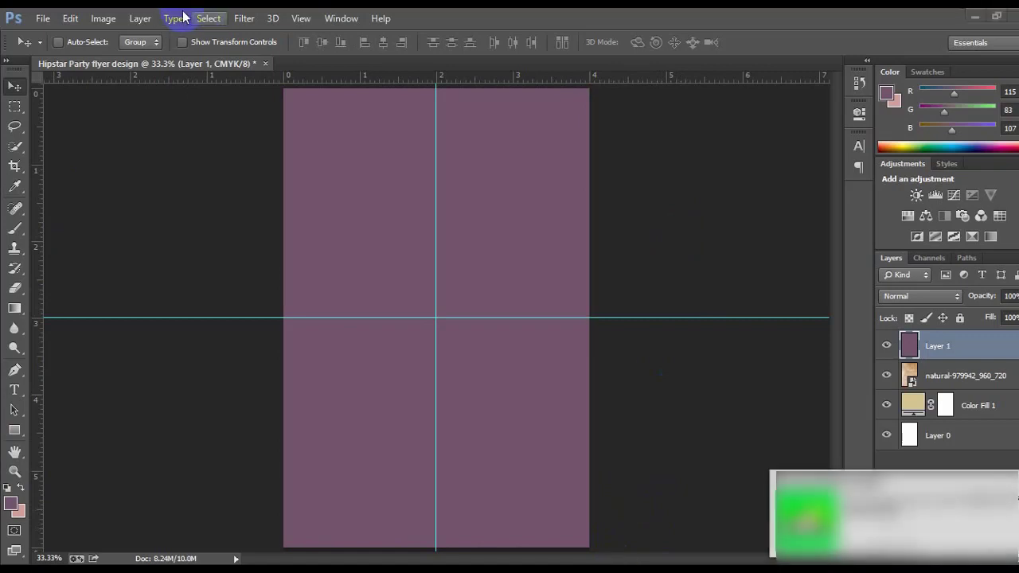
Apply Add Noise at 21.27%, Uniform and Monochromatic, to the mauve Layer 1
click(241, 18)
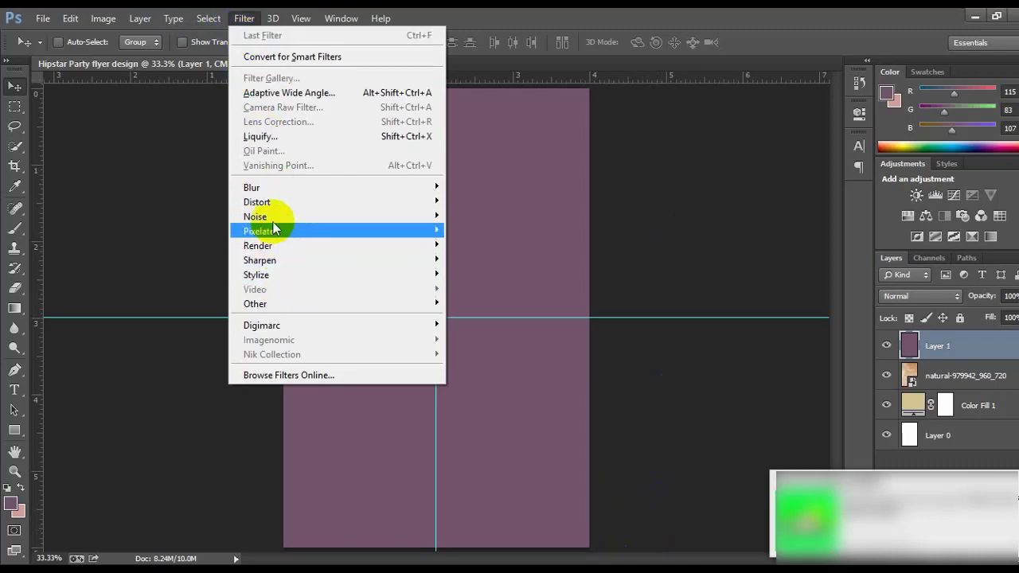
mouse_move(255, 216)
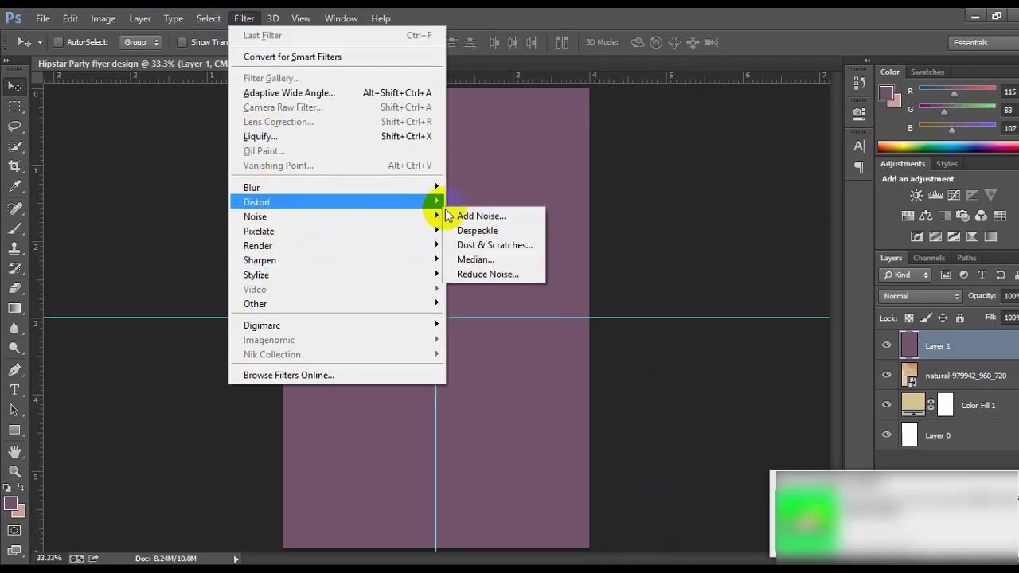
click(459, 216)
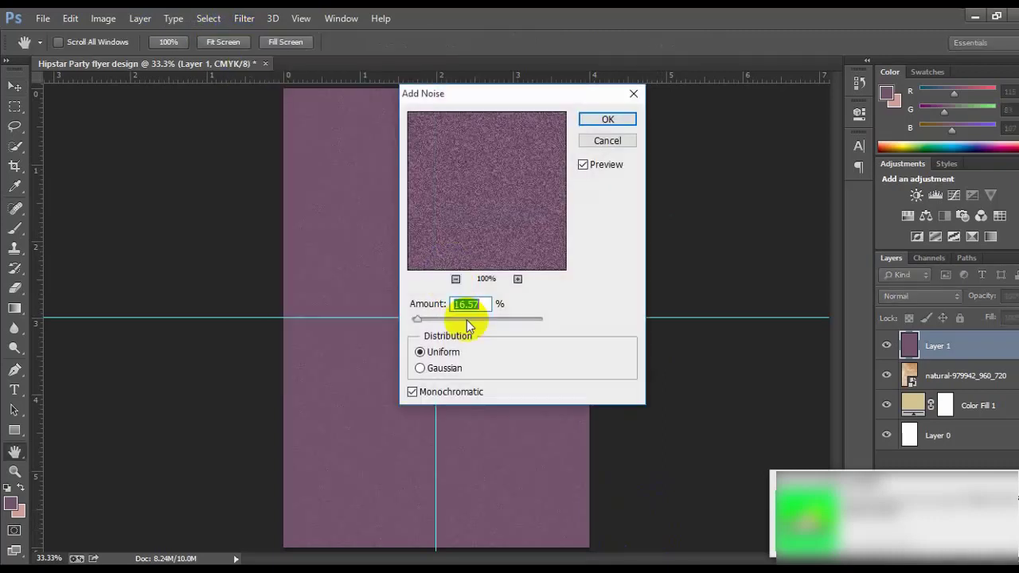
click(418, 319)
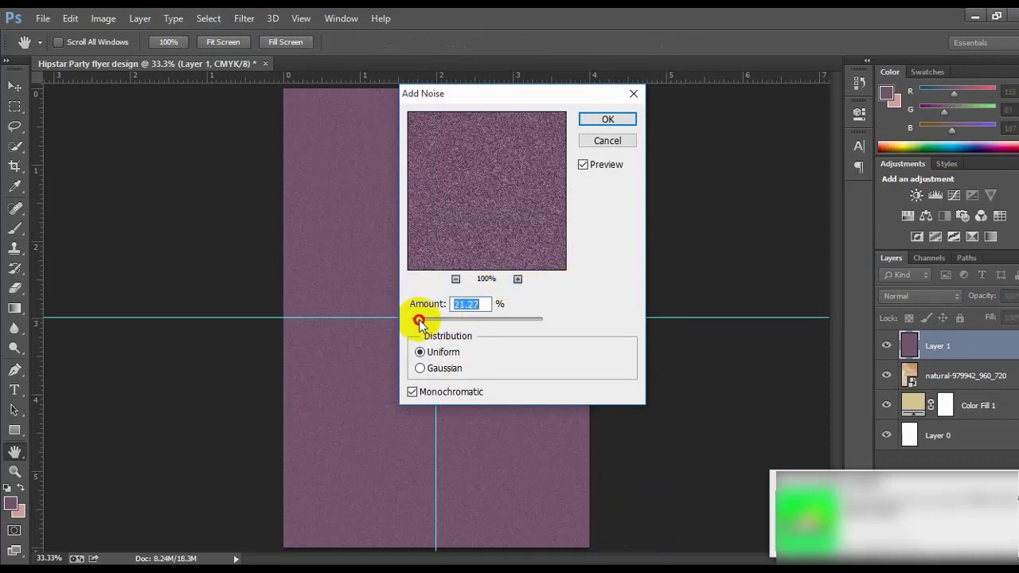
click(609, 121)
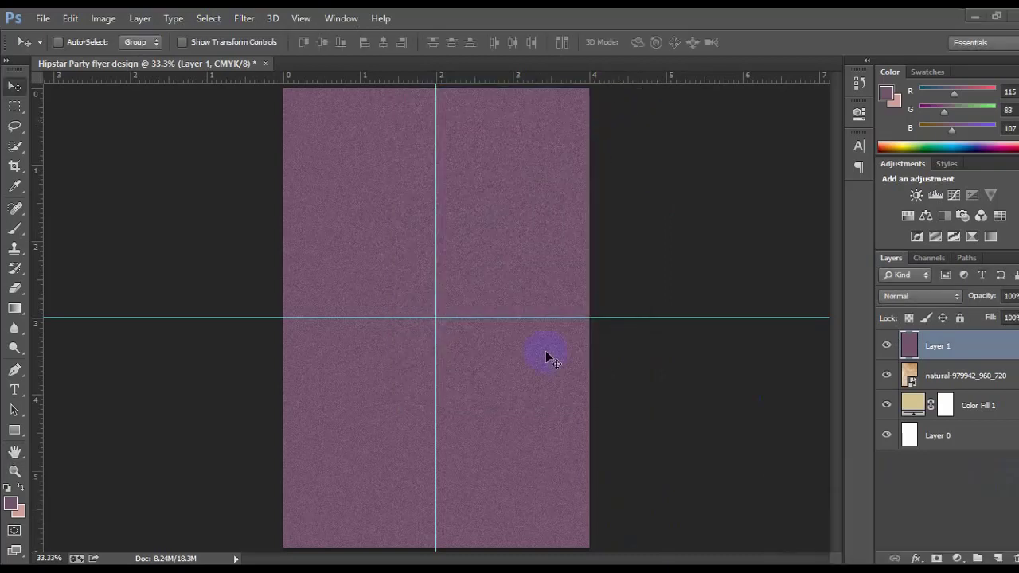
Switch the noisy mauve Layer 1 to Vivid Light blend mode
drag(914, 299, 905, 237)
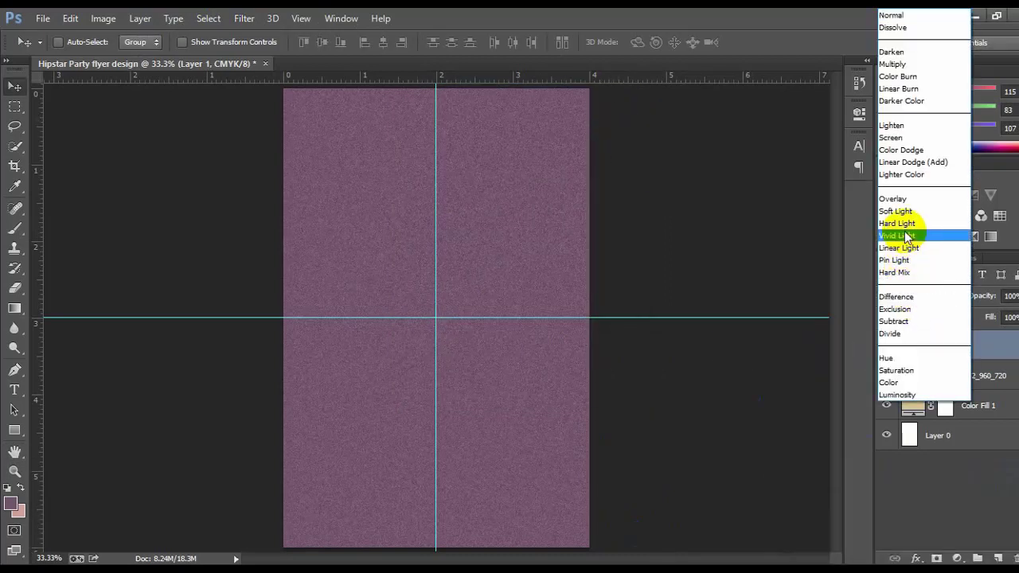
click(905, 236)
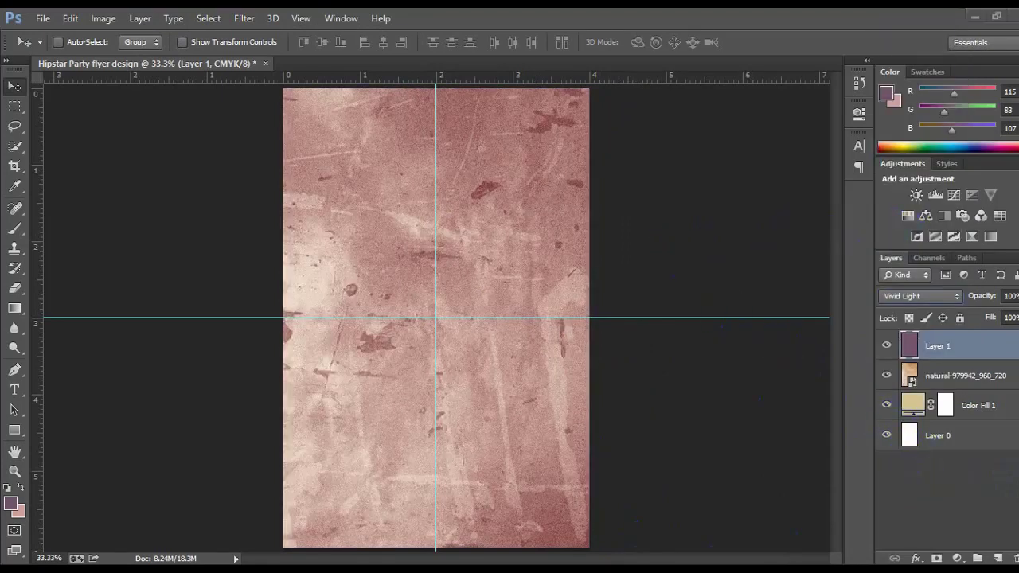
Add a new Layer 2 and set the foreground colour to tan #ddc690
click(998, 559)
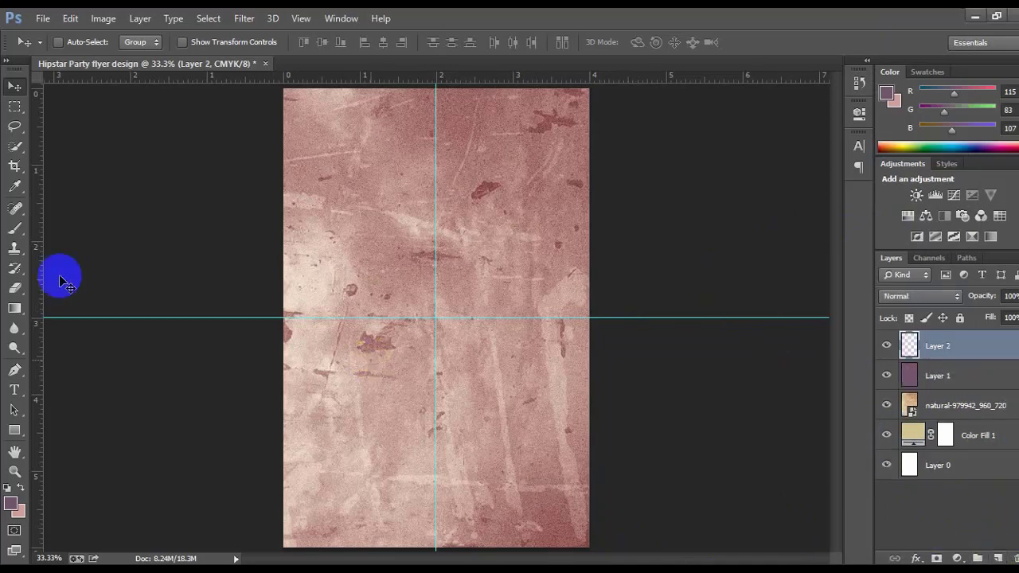
click(11, 507)
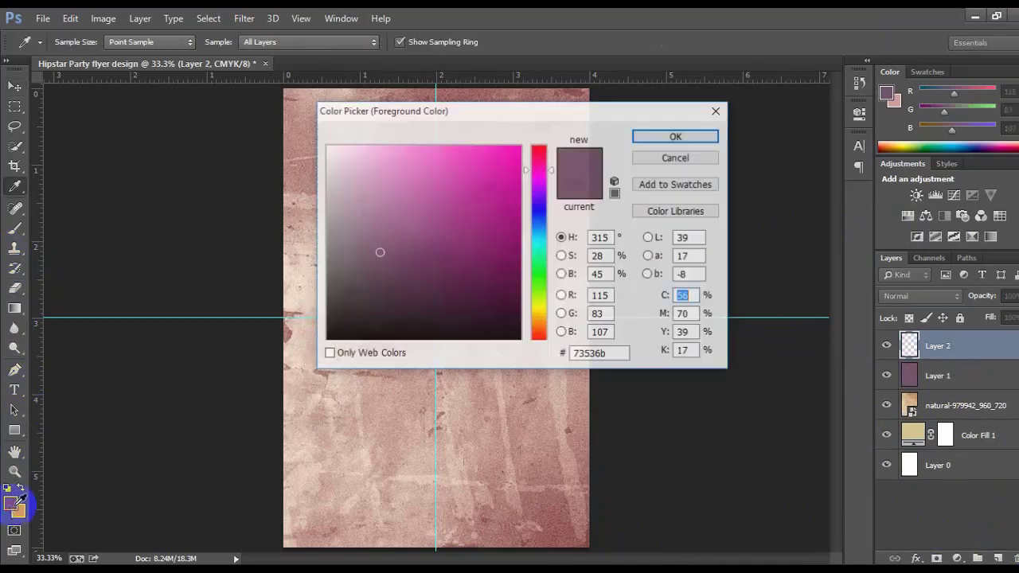
click(601, 353)
text(d)
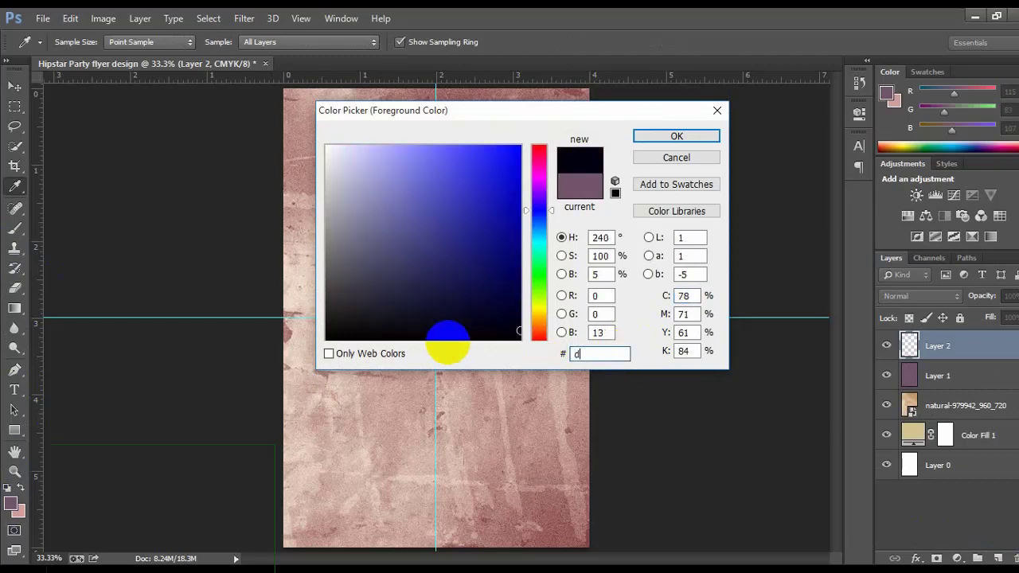
text(dc)
text(690)
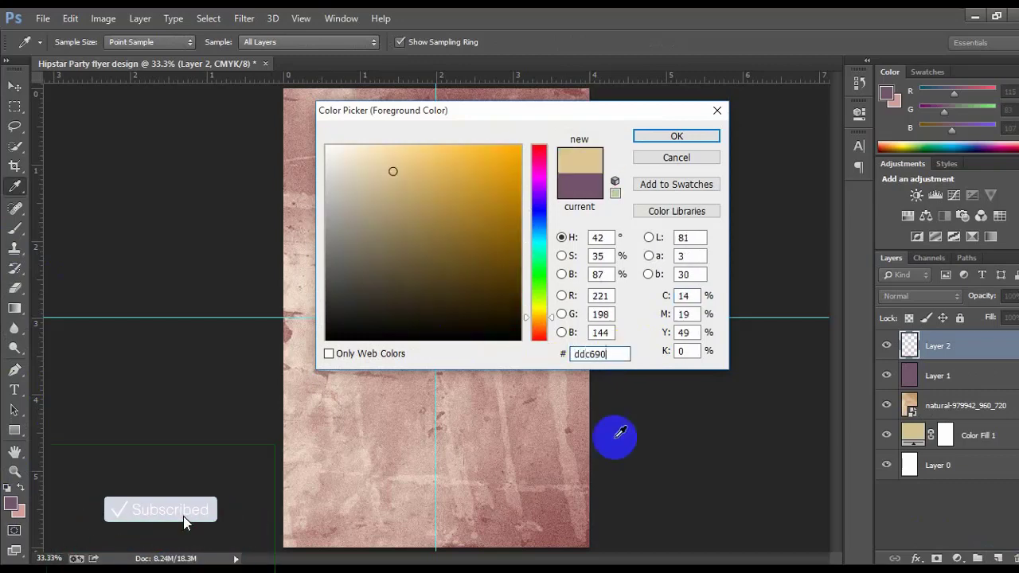
key(Return)
key(b)
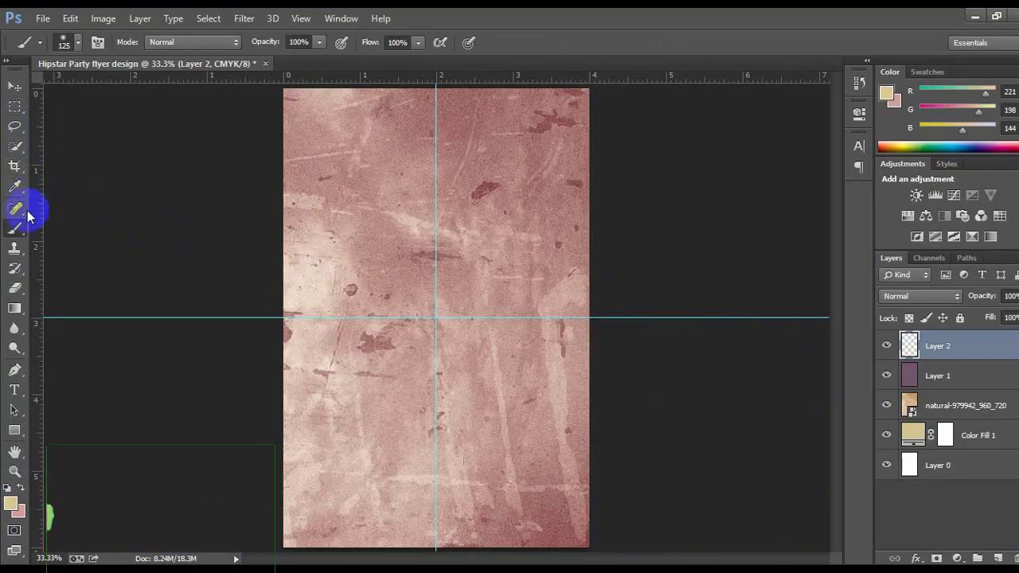
Paint a tan wash with a soft round brush at 74% opacity, size 600
right_click(15, 228)
click(63, 233)
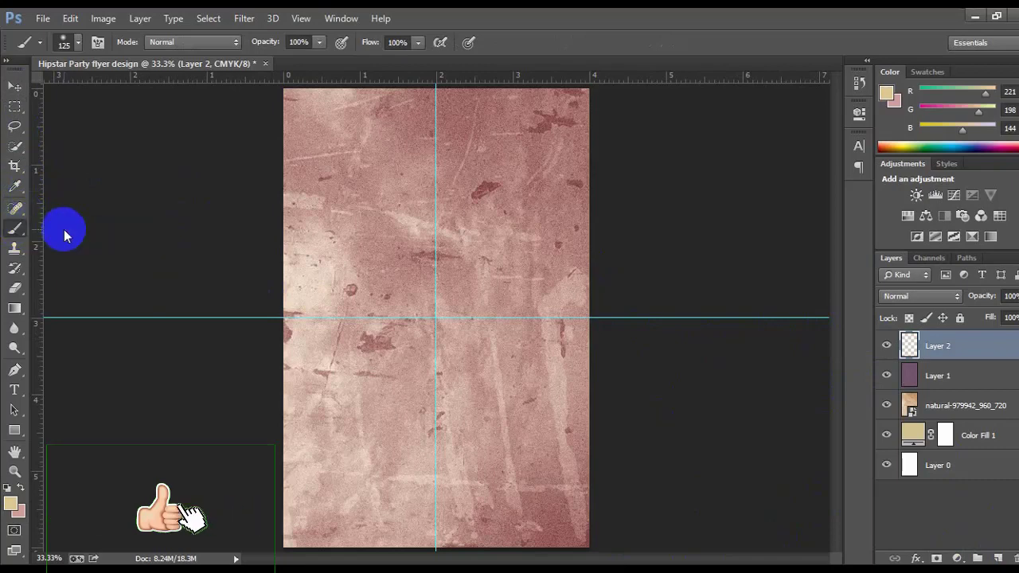
right_click(255, 228)
right_click(403, 212)
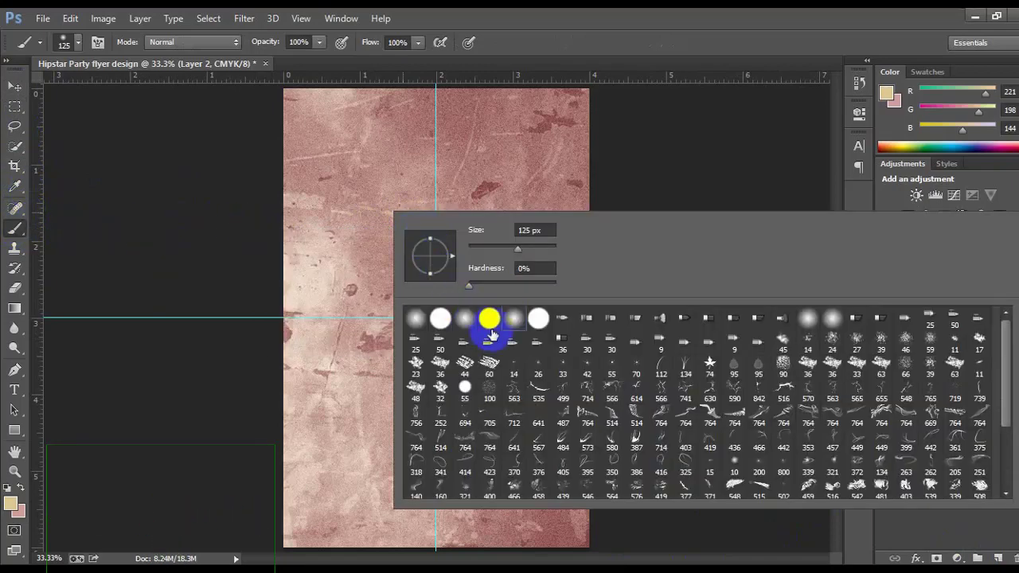
click(538, 319)
click(468, 233)
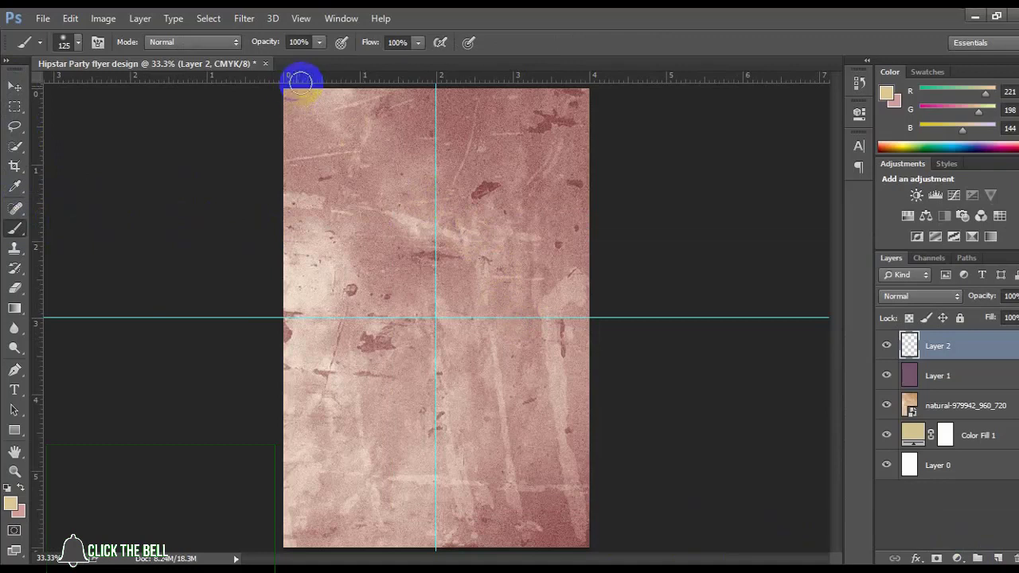
drag(279, 42, 258, 41)
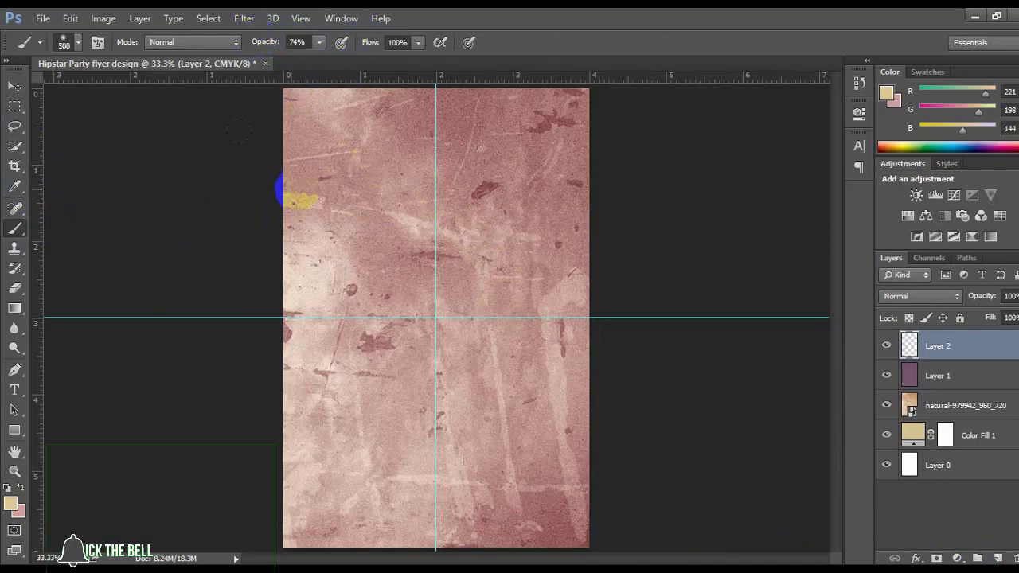
mouse_move(307, 222)
mouse_down()
mouse_move(367, 265)
mouse_move(266, 347)
mouse_move(332, 234)
mouse_up()
key(bracketleft)
key(bracketleft)
key(bracketleft)
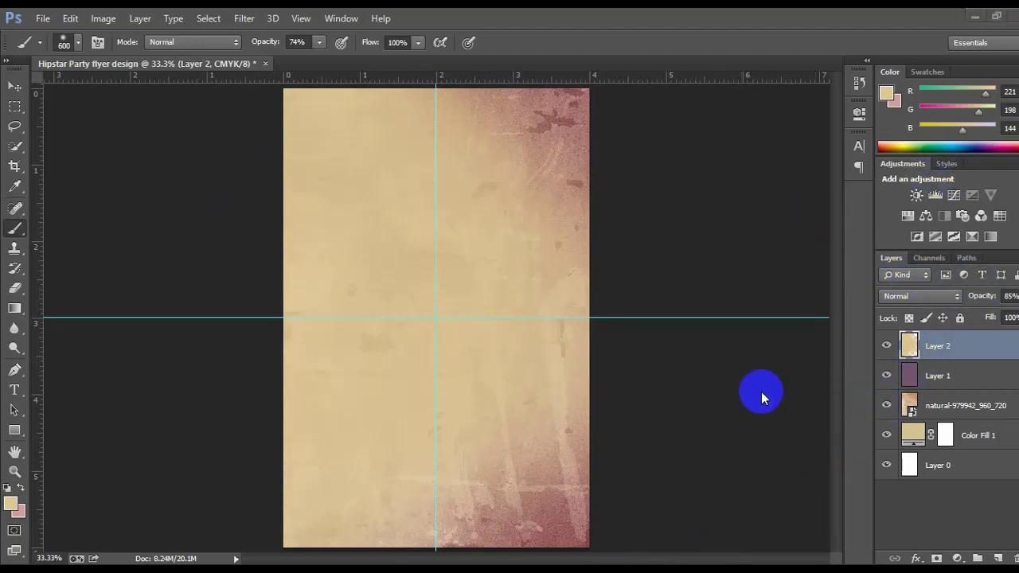
shift+click(953, 470)
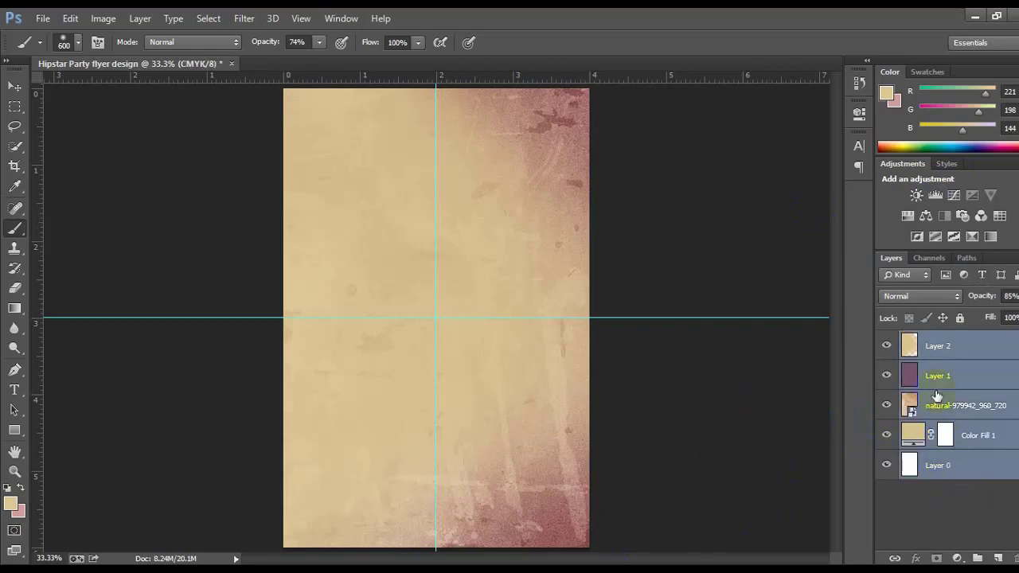
Group all layers as 'Background' and bring up the Png folder holding the IMG_0440 portrait
right_click(940, 355)
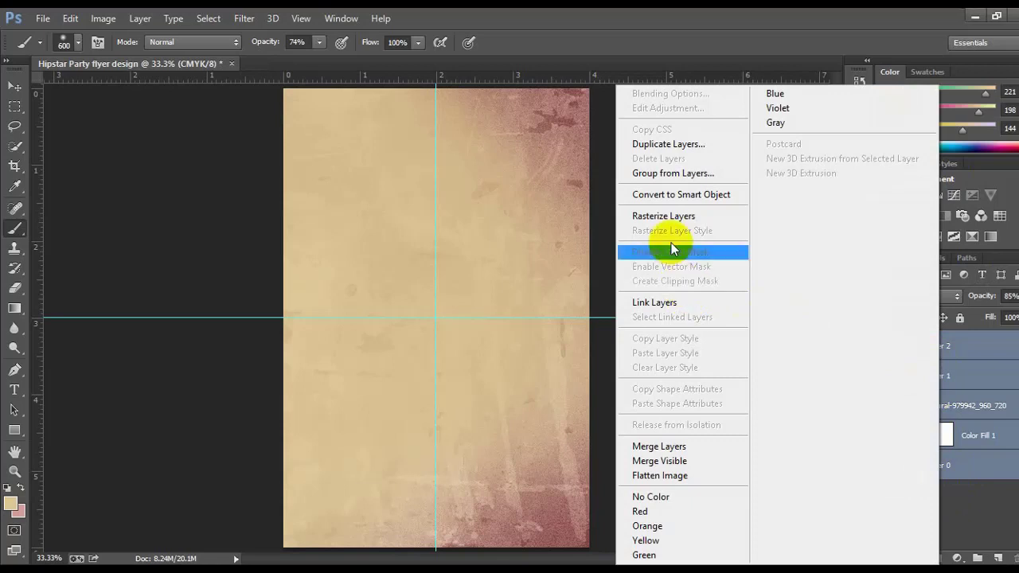
click(671, 175)
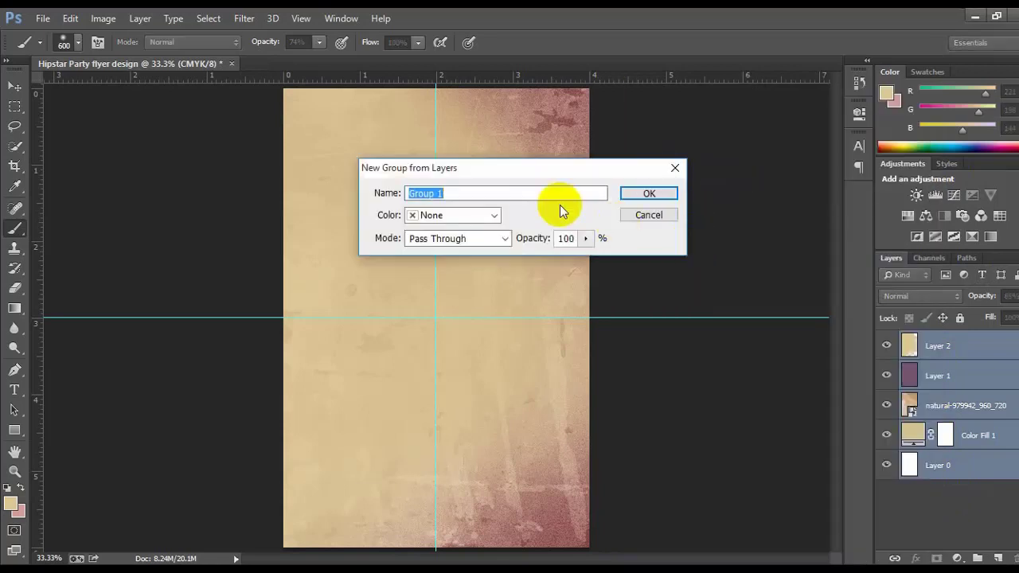
text(Background)
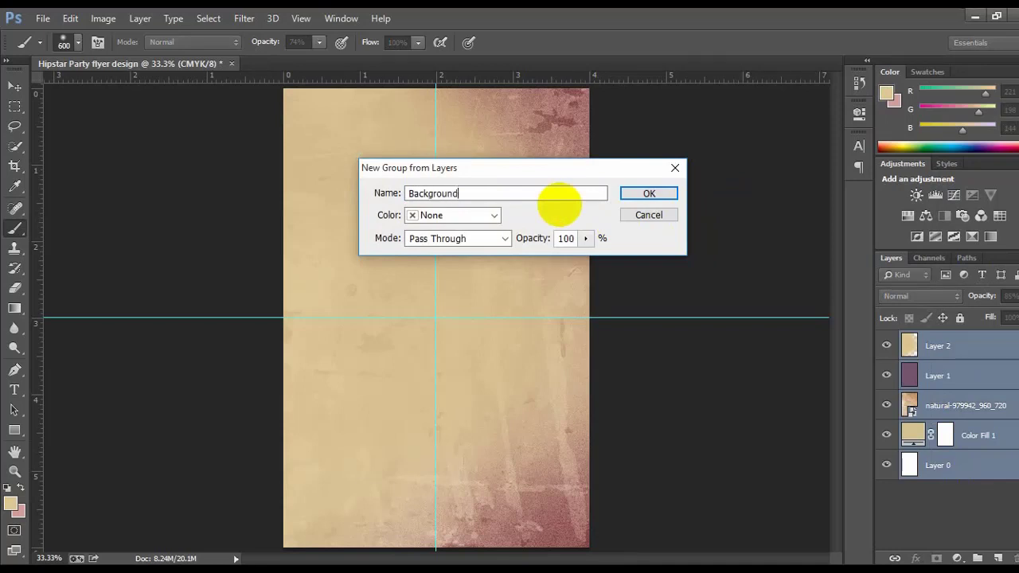
key(Return)
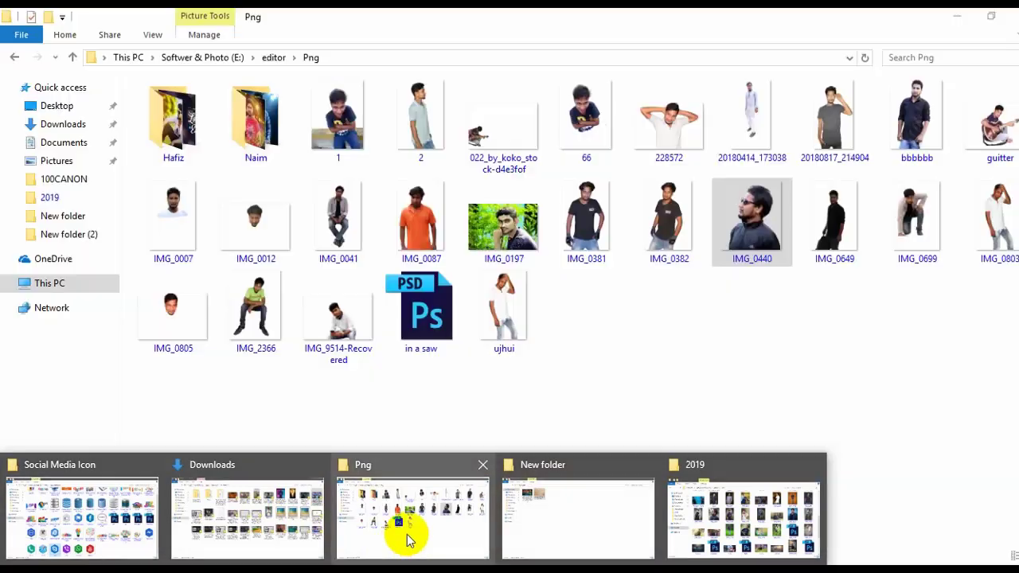
click(405, 534)
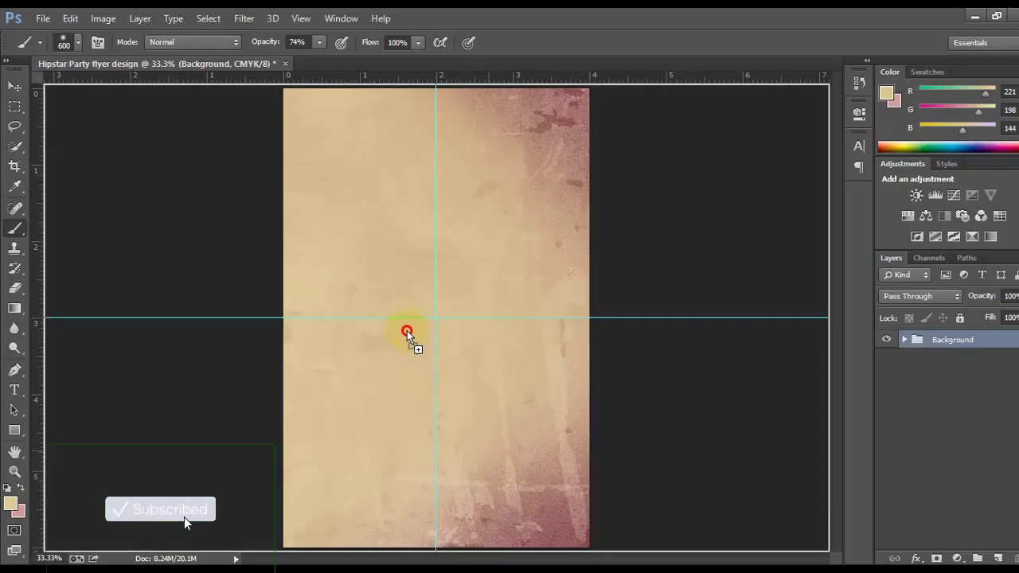
Drop the IMG_0440 photo onto the flyer and flip it horizontally
drag(539, 545, 414, 326)
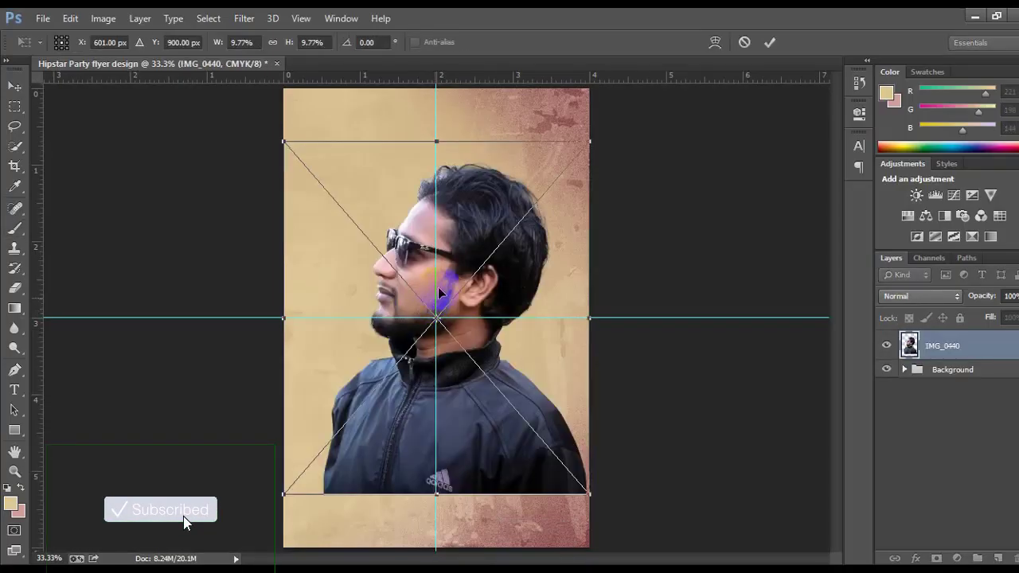
right_click(493, 229)
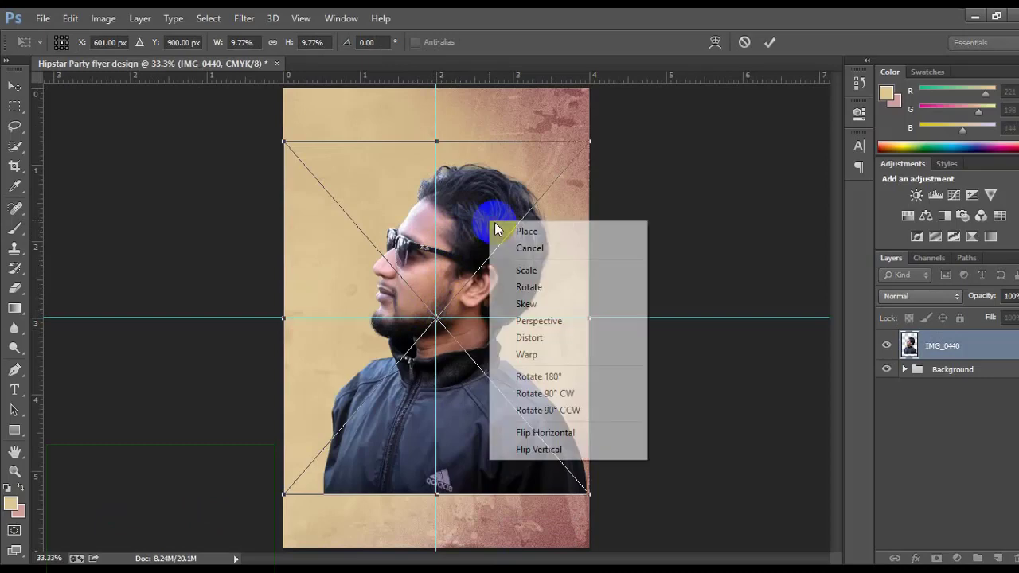
click(545, 432)
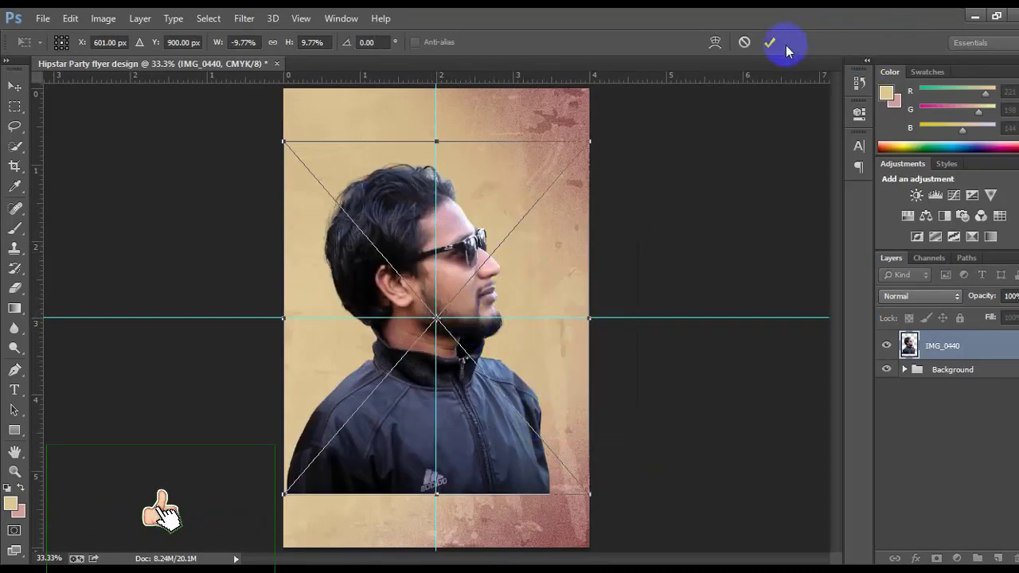
Resize the portrait, tilt it about 2 degrees clockwise in the upper middle, and commit
drag(334, 279, 352, 228)
drag(610, 94, 525, 191)
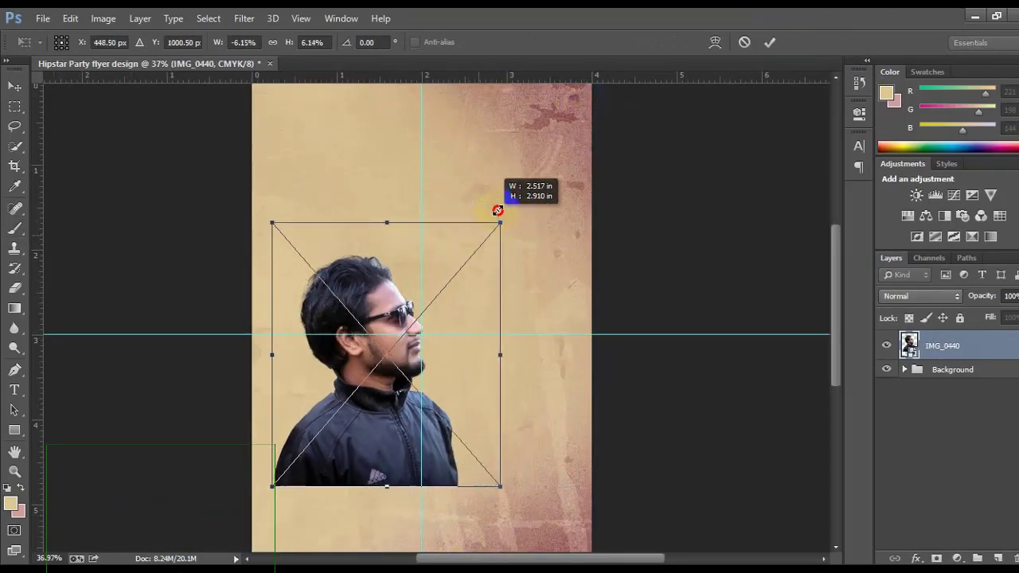
drag(457, 254, 497, 219)
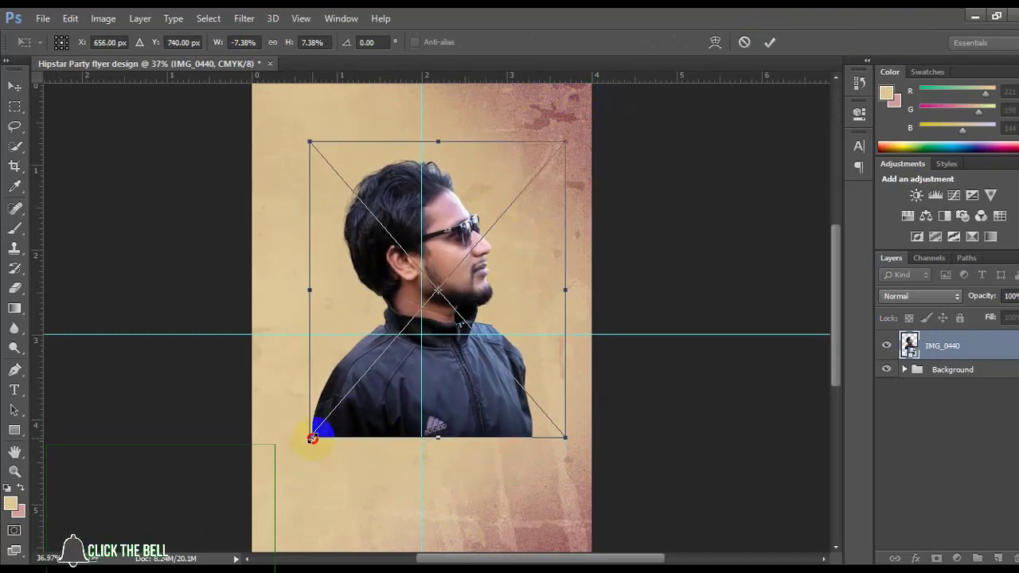
drag(312, 448, 282, 469)
drag(450, 258, 462, 243)
drag(318, 432, 326, 405)
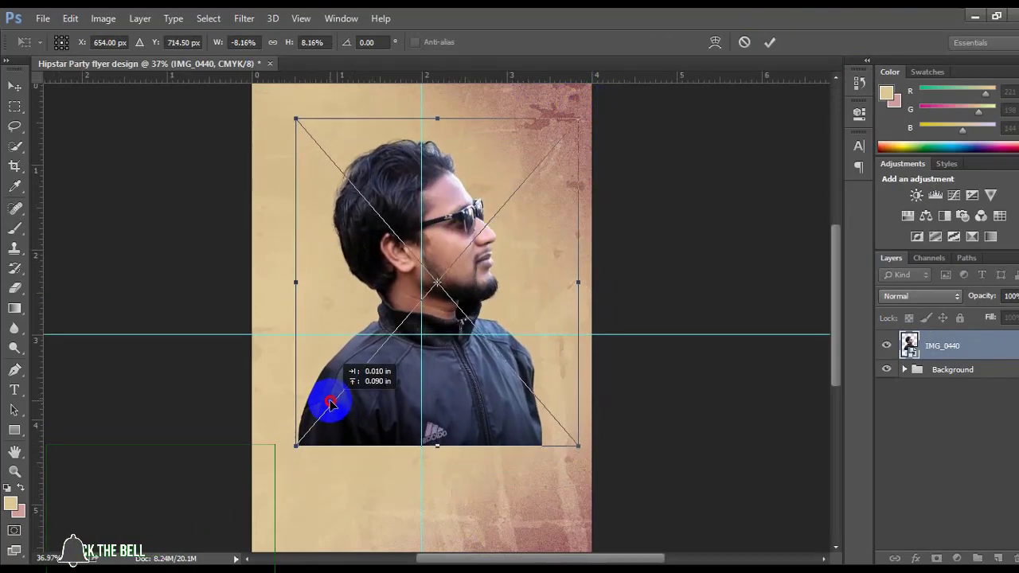
drag(629, 239, 646, 234)
click(766, 42)
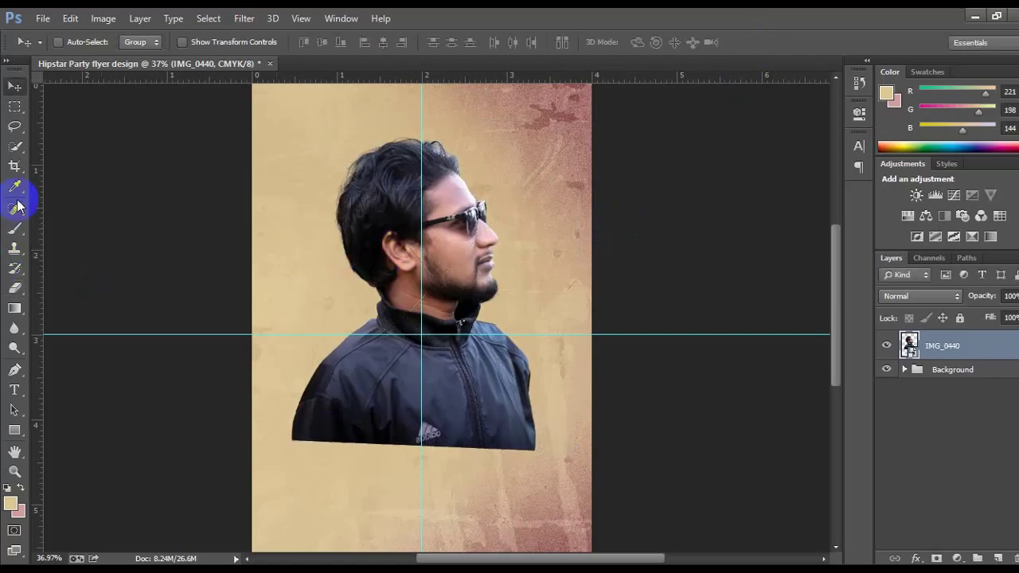
Add a layer mask to IMG_0440 and paint black to start fading the jacket bottom
click(16, 230)
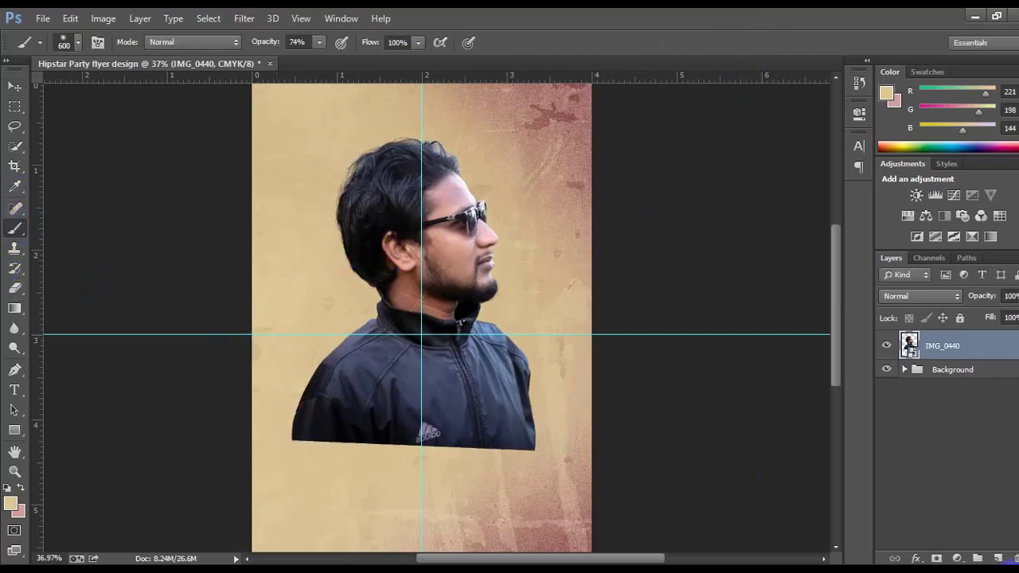
click(936, 559)
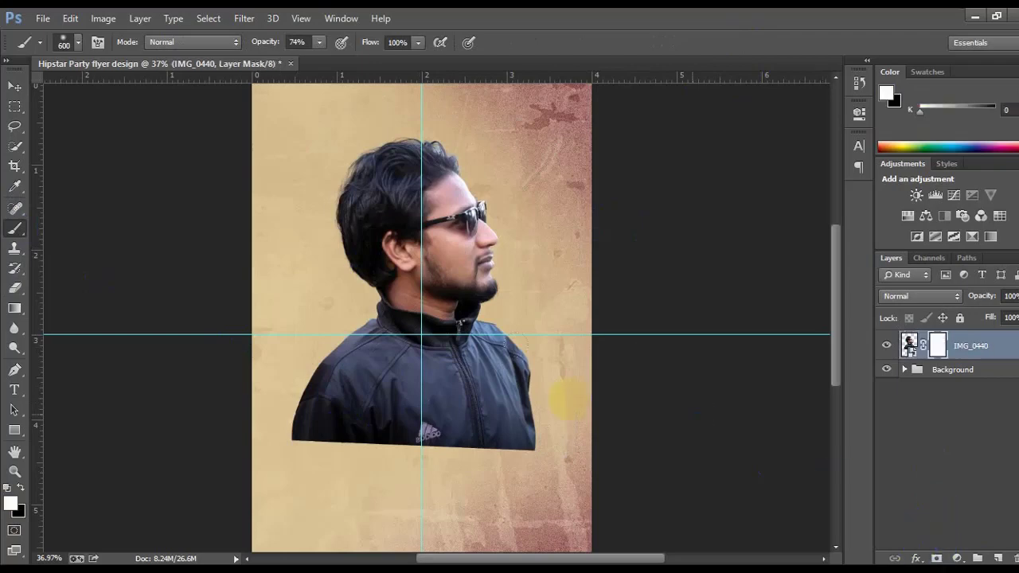
key(x)
mouse_move(567, 398)
mouse_down()
mouse_move(312, 496)
mouse_move(304, 514)
mouse_move(312, 503)
mouse_move(428, 532)
mouse_up()
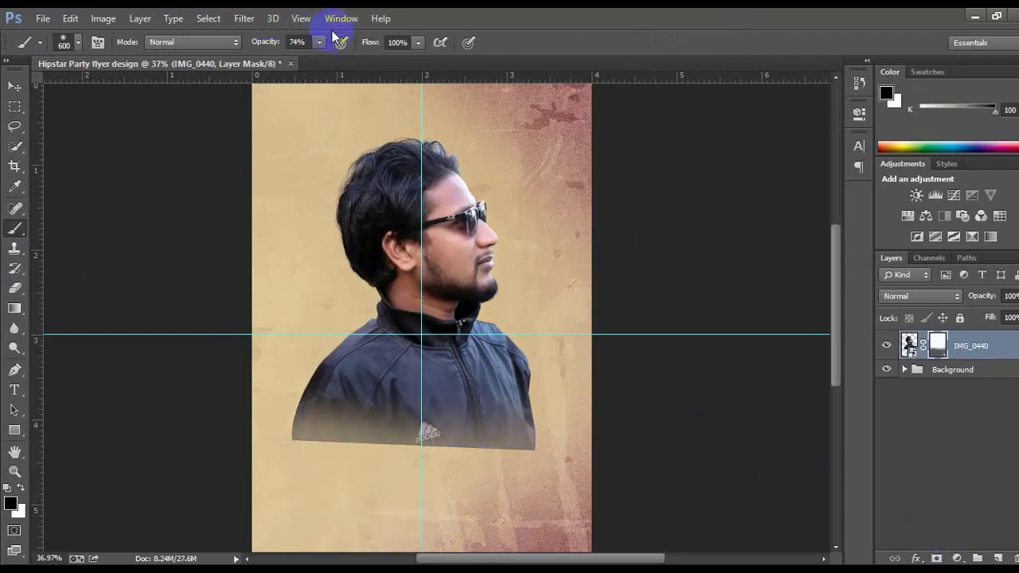
With a smaller brush at 100% opacity, fade the jacket's lower-right edge and Adidas logo
drag(269, 41, 583, 73)
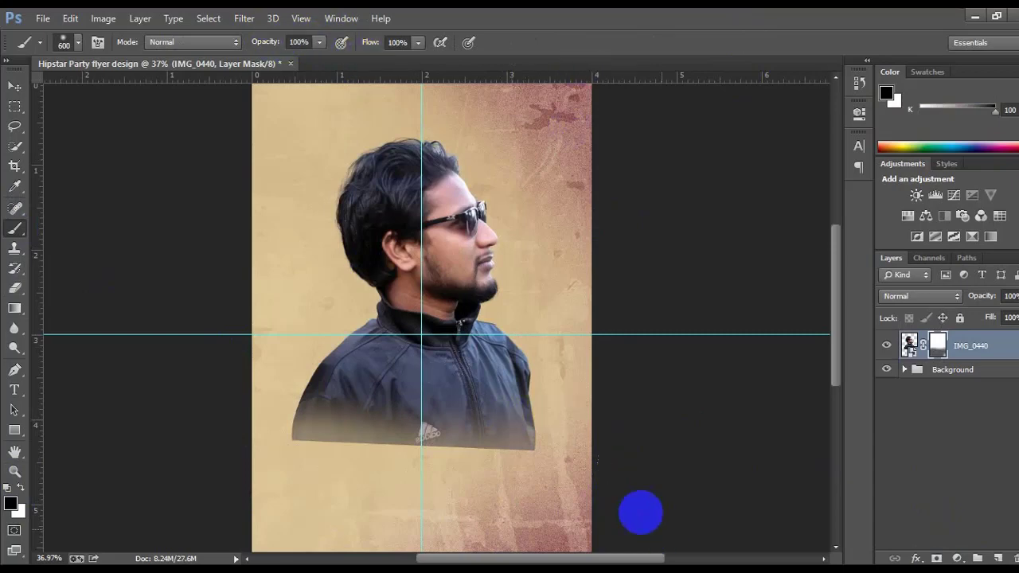
key(bracketleft)
key(bracketleft)
mouse_move(530, 456)
mouse_down()
mouse_move(568, 471)
mouse_move(464, 496)
mouse_up()
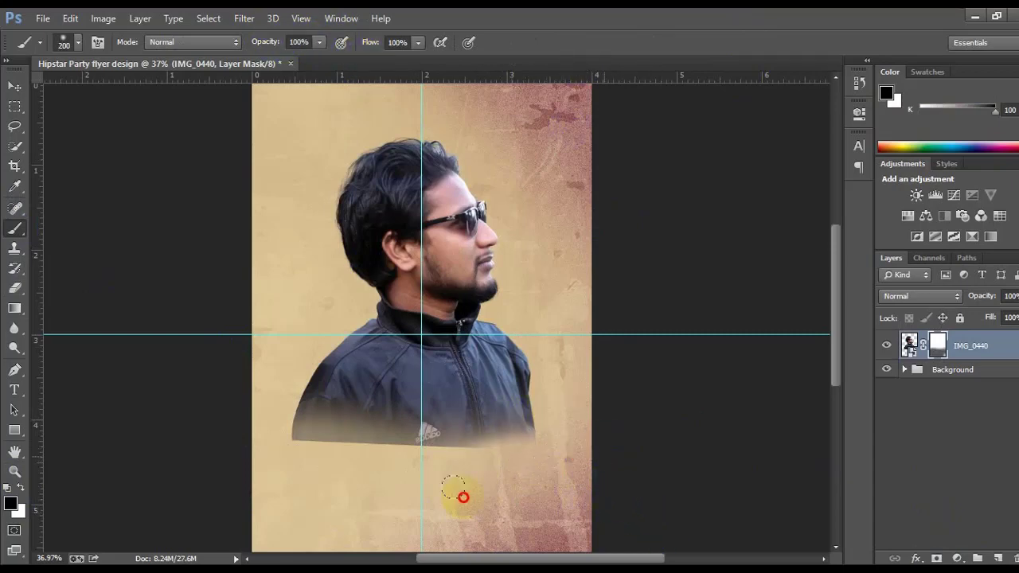
mouse_move(278, 468)
mouse_down()
mouse_move(400, 501)
mouse_move(591, 514)
mouse_move(333, 504)
mouse_up()
drag(517, 485, 542, 422)
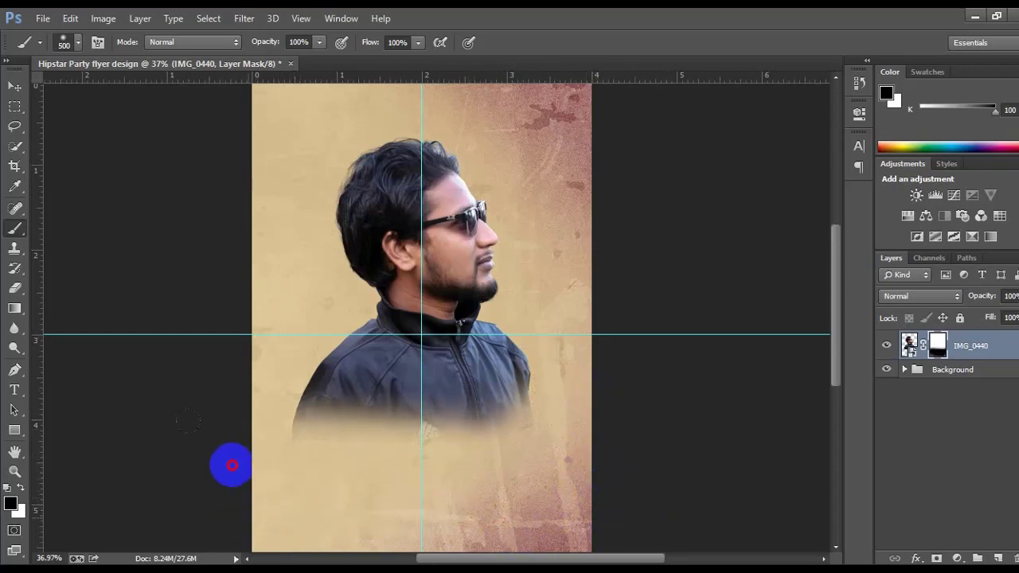
right_click(444, 332)
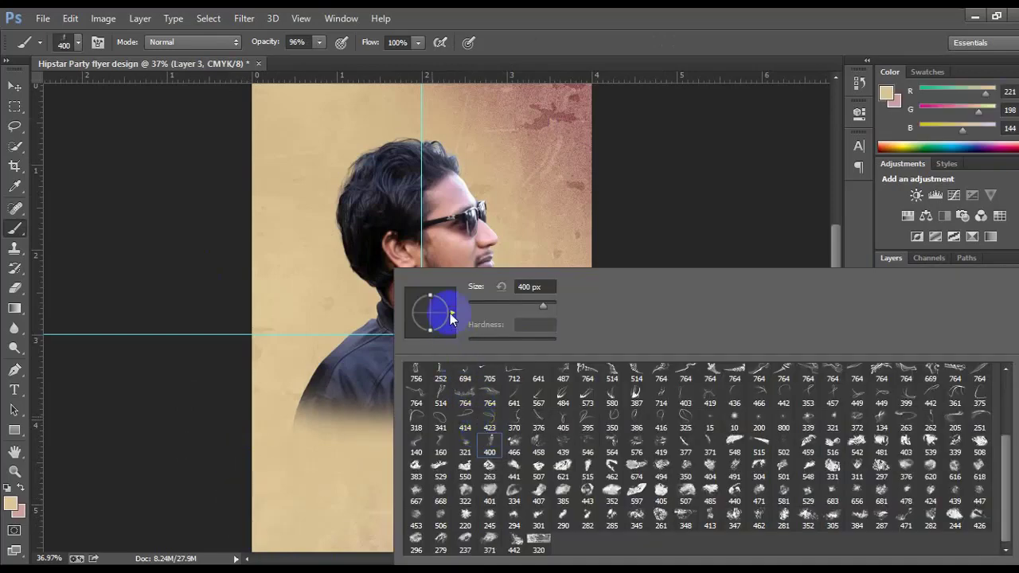
Paint beige grunge over the jacket's bottom with the 400 px grunge brush
click(330, 420)
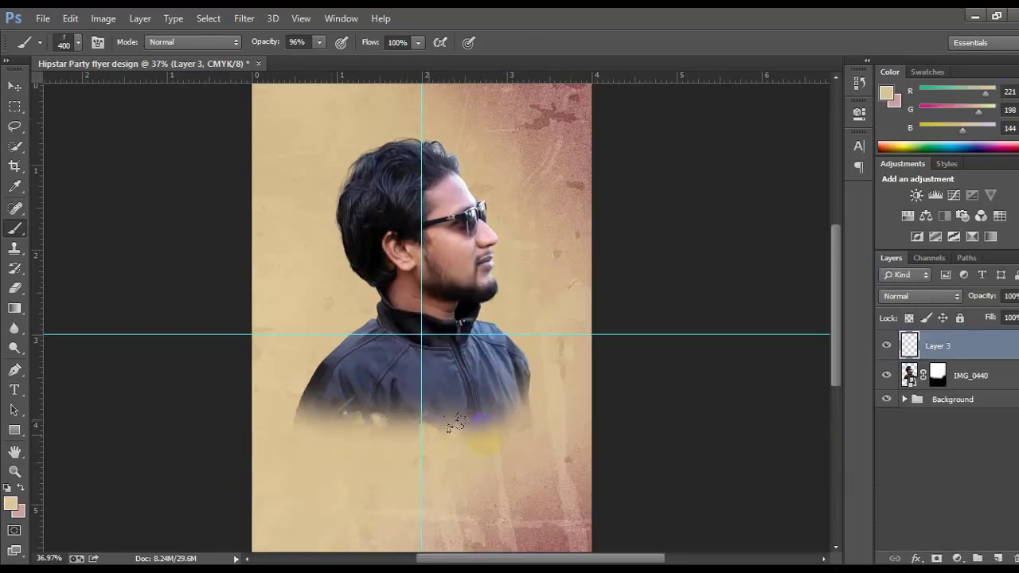
drag(429, 410, 455, 413)
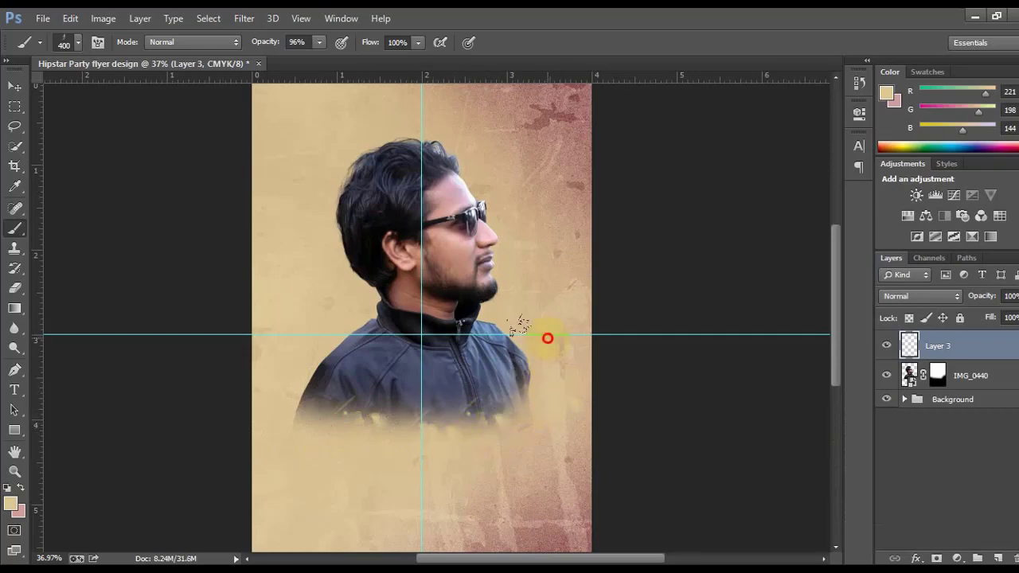
click(282, 427)
Rotate the grunge brush tip and cover the purplish jacket bottom with beige
right_click(381, 355)
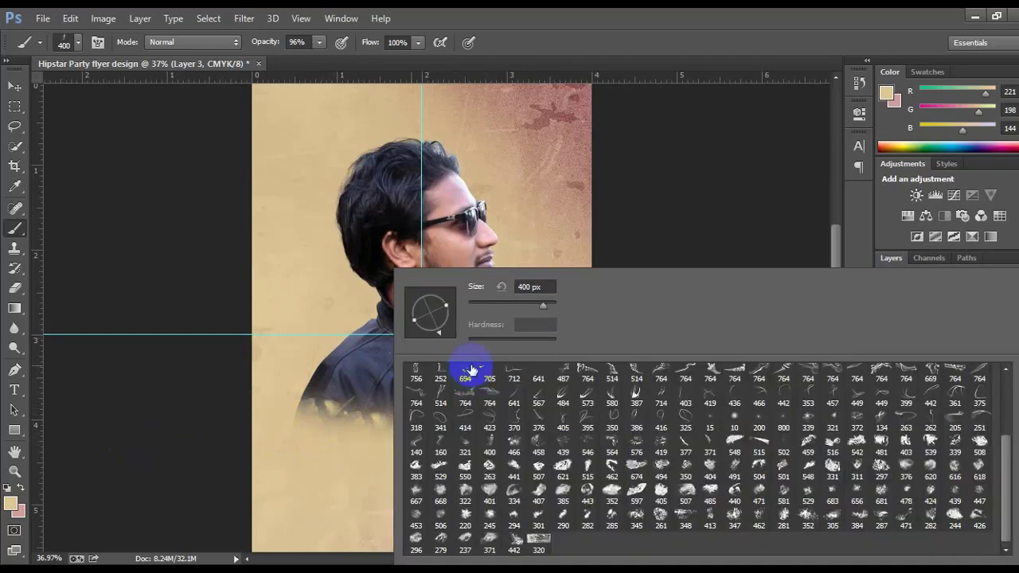
click(452, 313)
drag(449, 309, 440, 300)
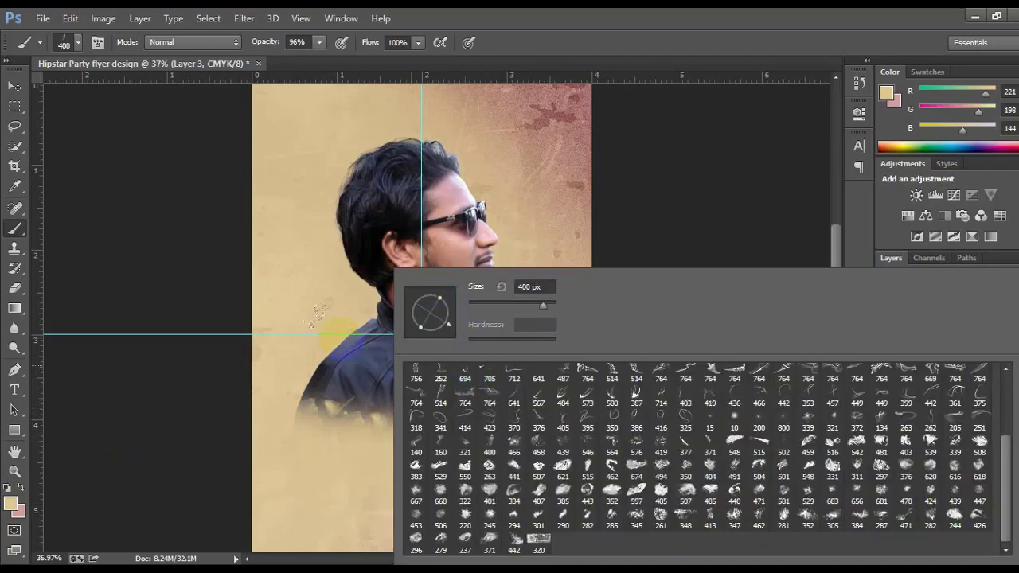
click(235, 360)
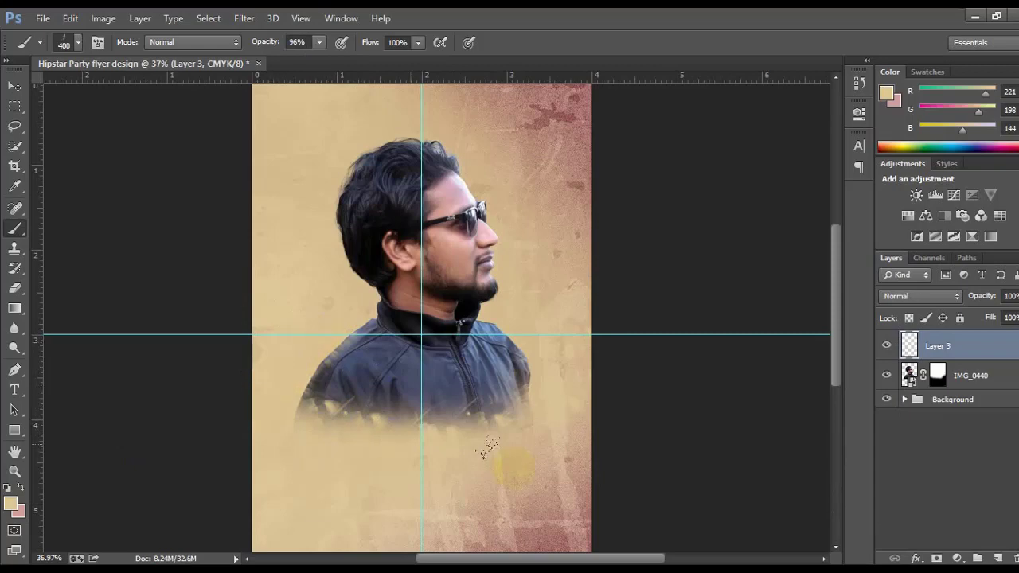
drag(436, 412, 366, 429)
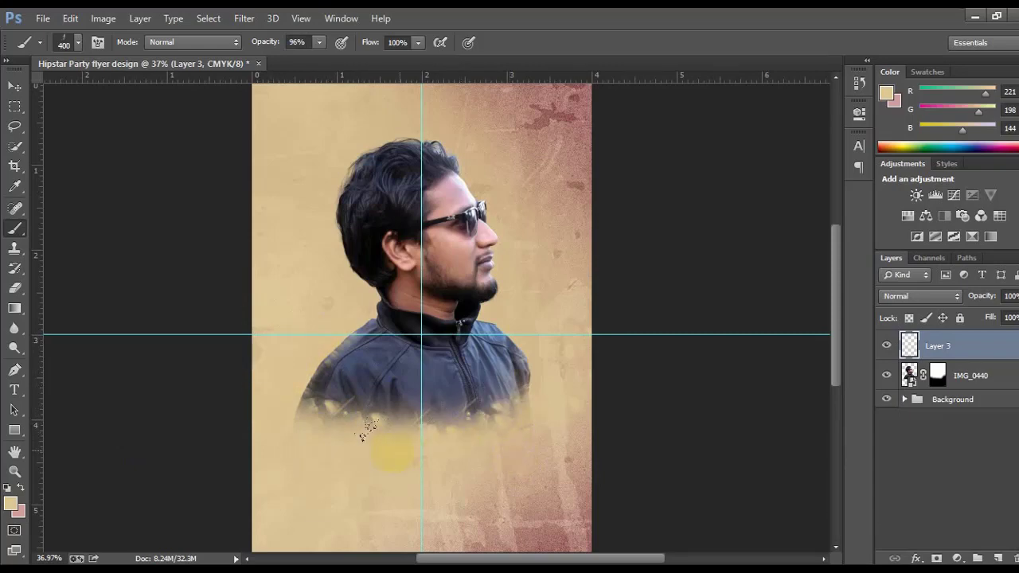
Switch to the 764 px grunge brush, roughen the jacket's lower and right parts, and zoom in
right_click(512, 354)
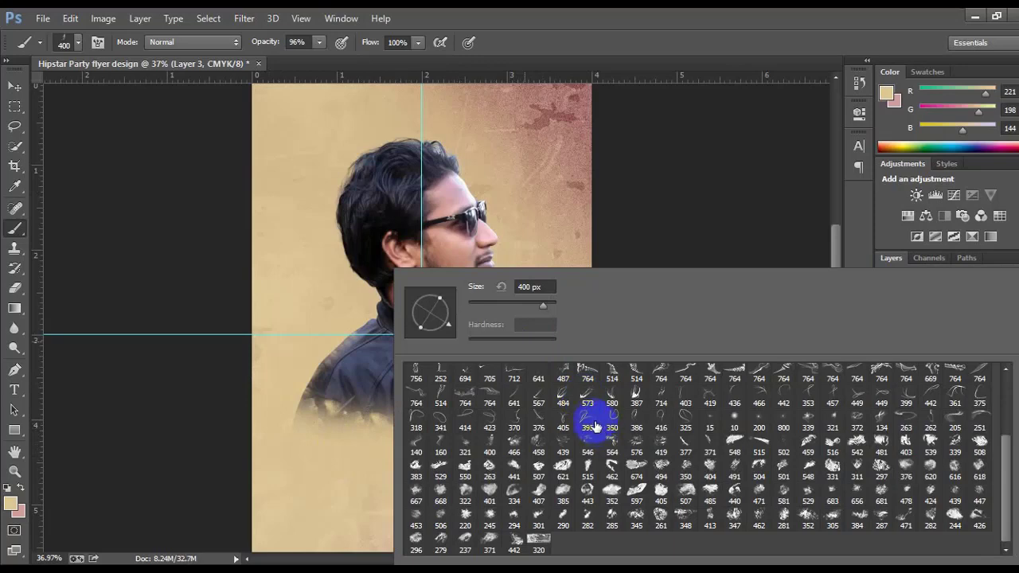
double_click(490, 395)
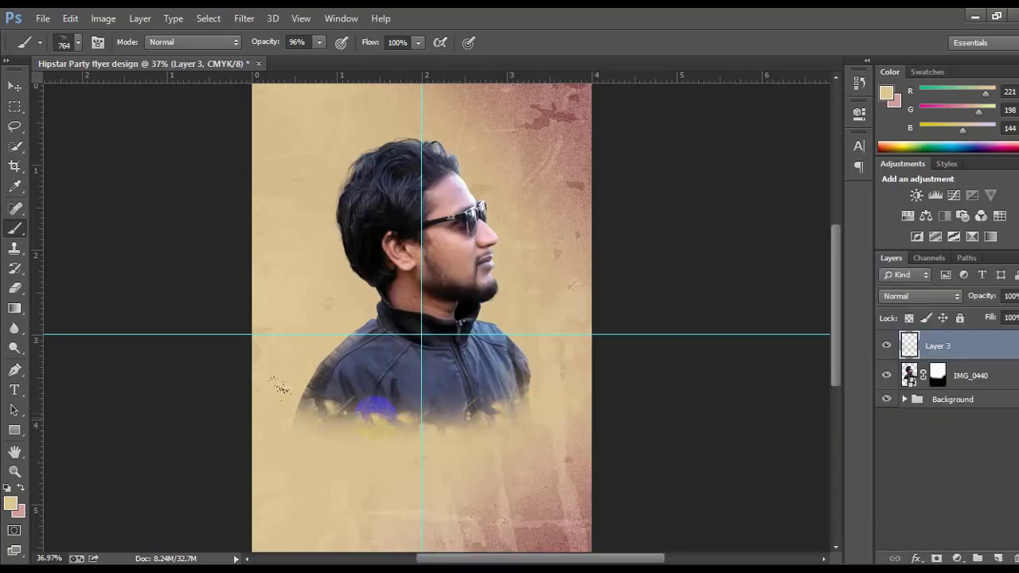
right_click(367, 406)
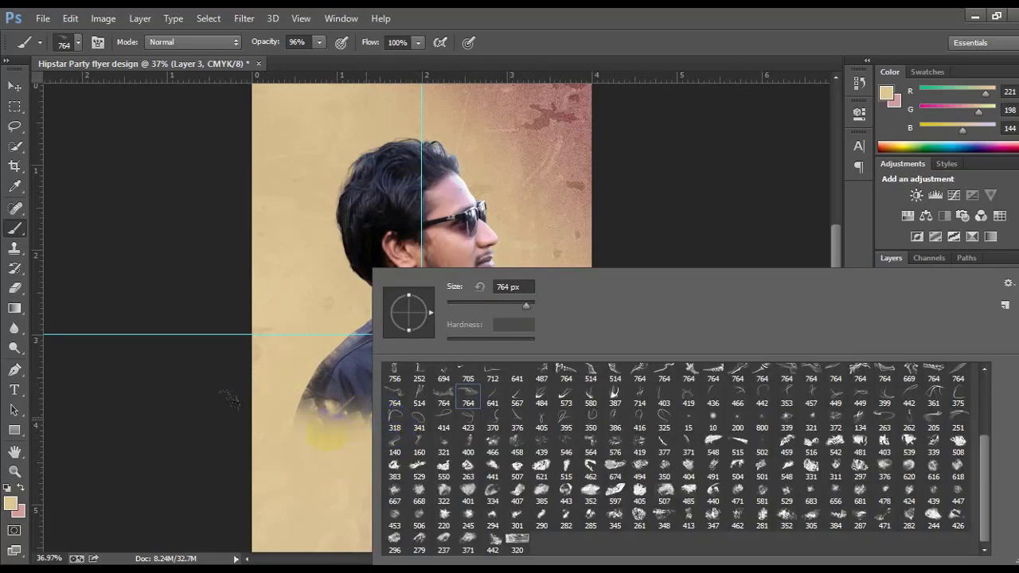
key(Escape)
mouse_move(398, 410)
mouse_down()
mouse_move(632, 388)
mouse_move(561, 375)
mouse_up()
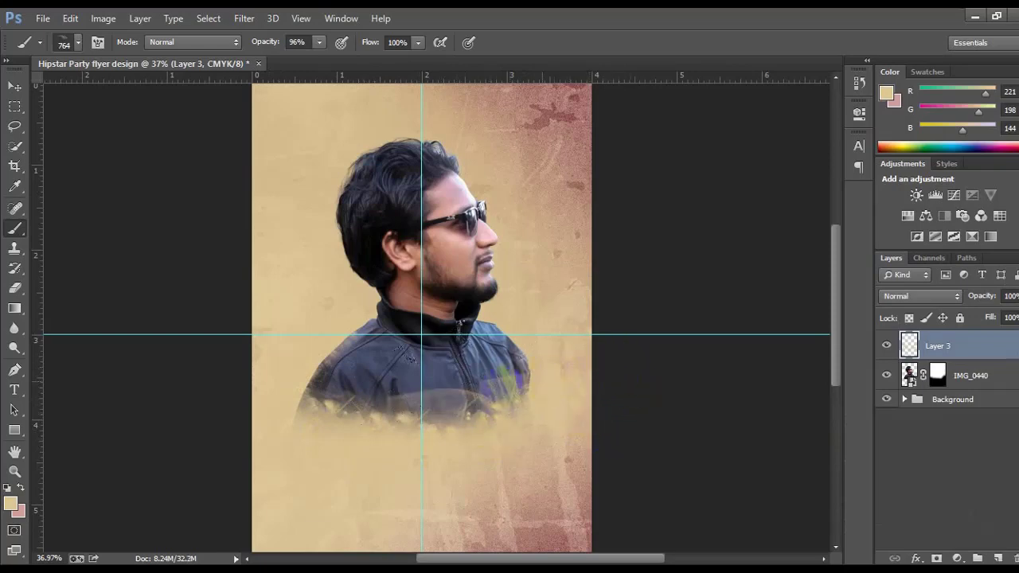
click(303, 156)
drag(420, 137, 378, 139)
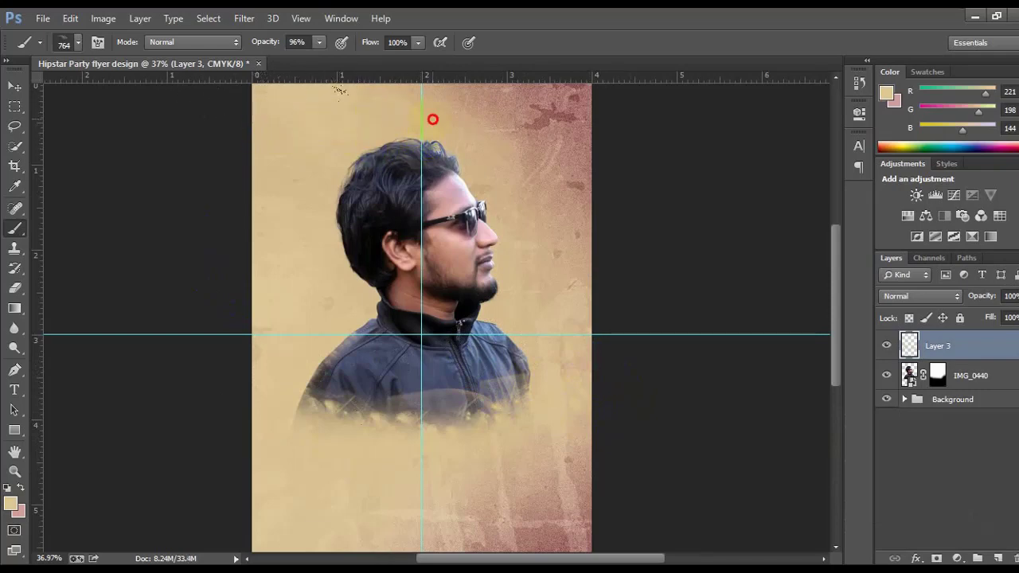
drag(103, 495, 135, 300)
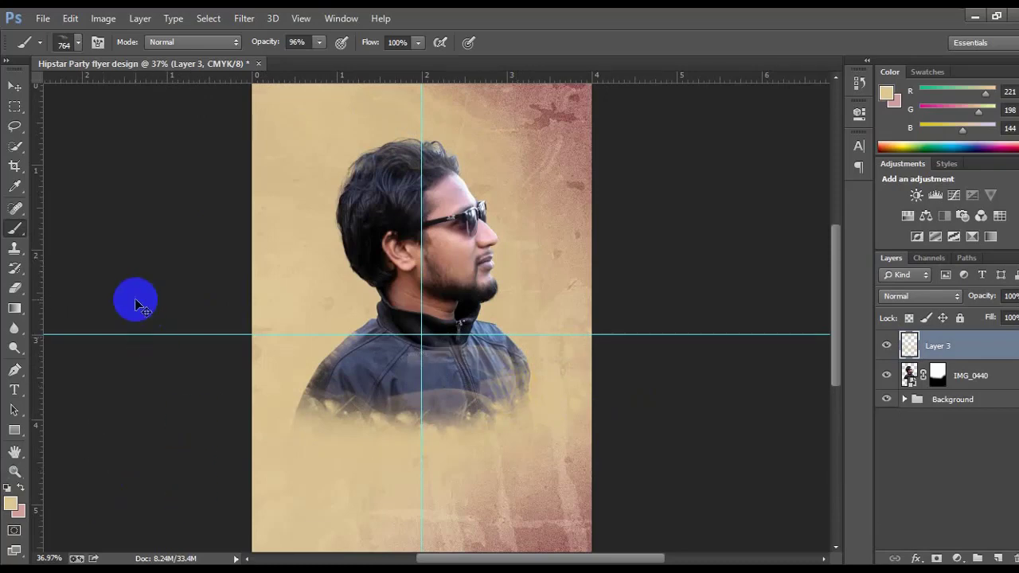
mouse_move(135, 303)
mouse_down()
mouse_move(228, 424)
mouse_move(248, 394)
mouse_up()
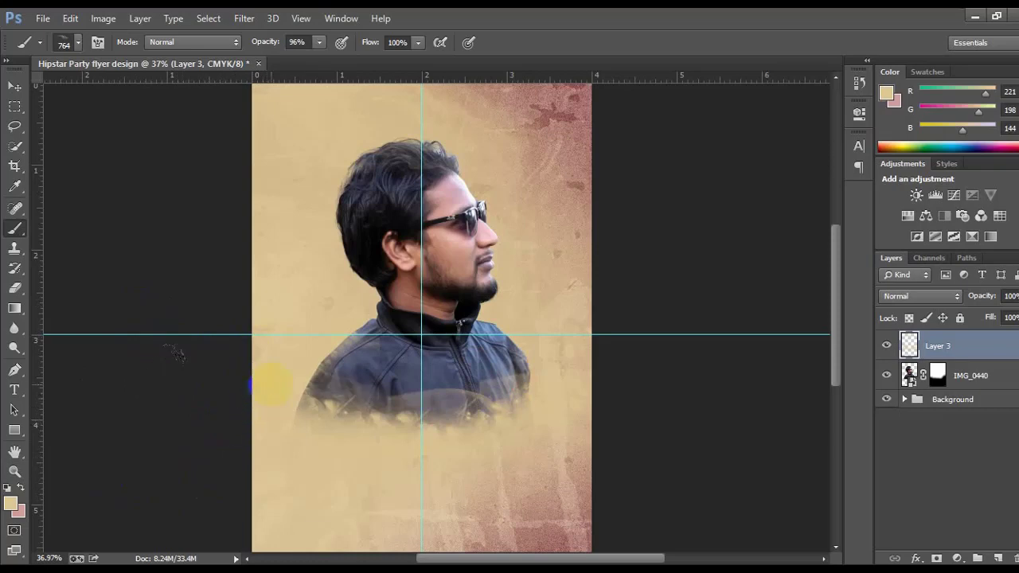
drag(141, 465, 200, 451)
drag(250, 425, 521, 371)
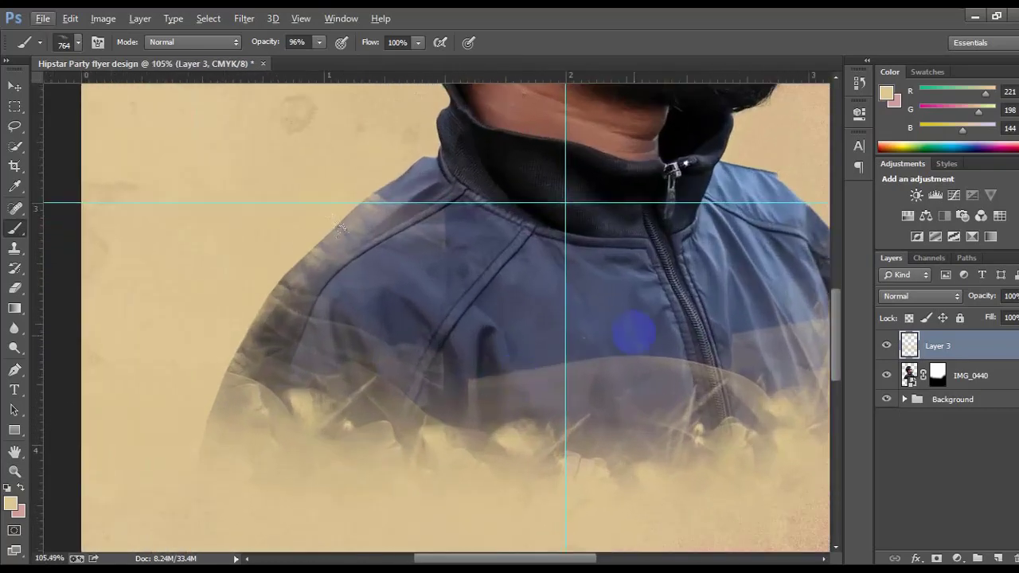
Add a mask to Layer 3 and paint the overlay off the jacket shoulder with a grungy brush
click(936, 558)
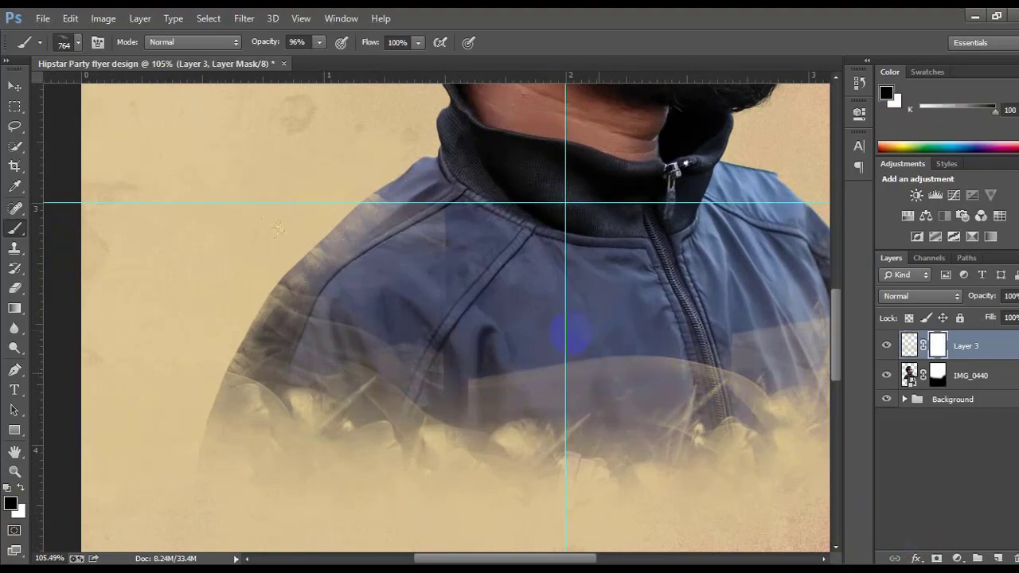
right_click(346, 250)
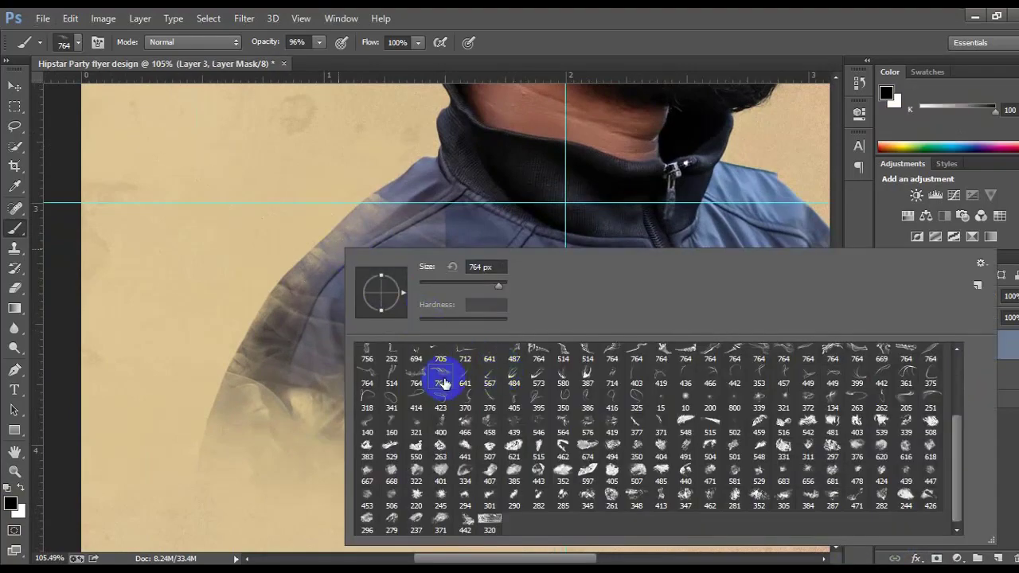
scroll(444, 382, up, 3)
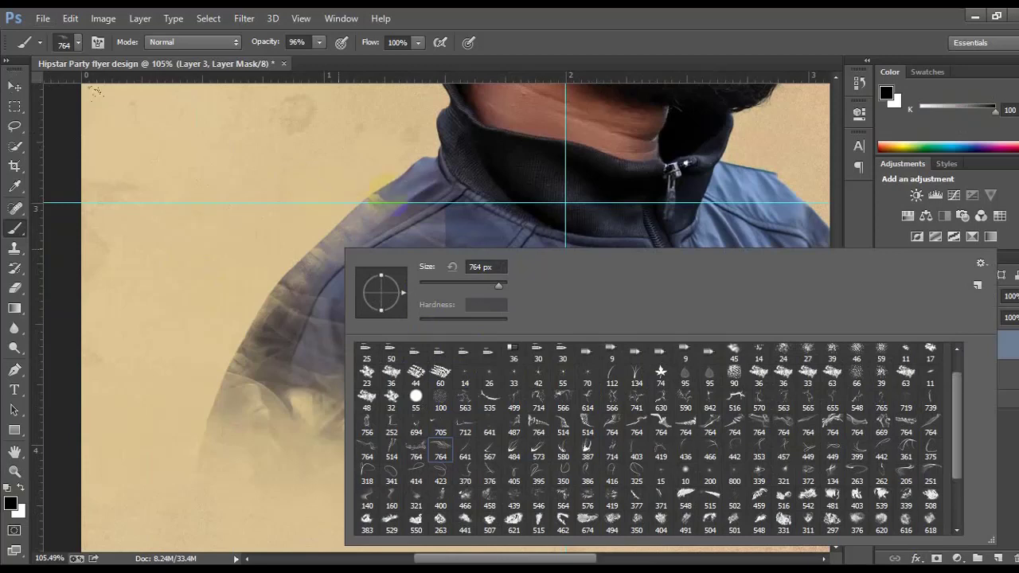
click(525, 201)
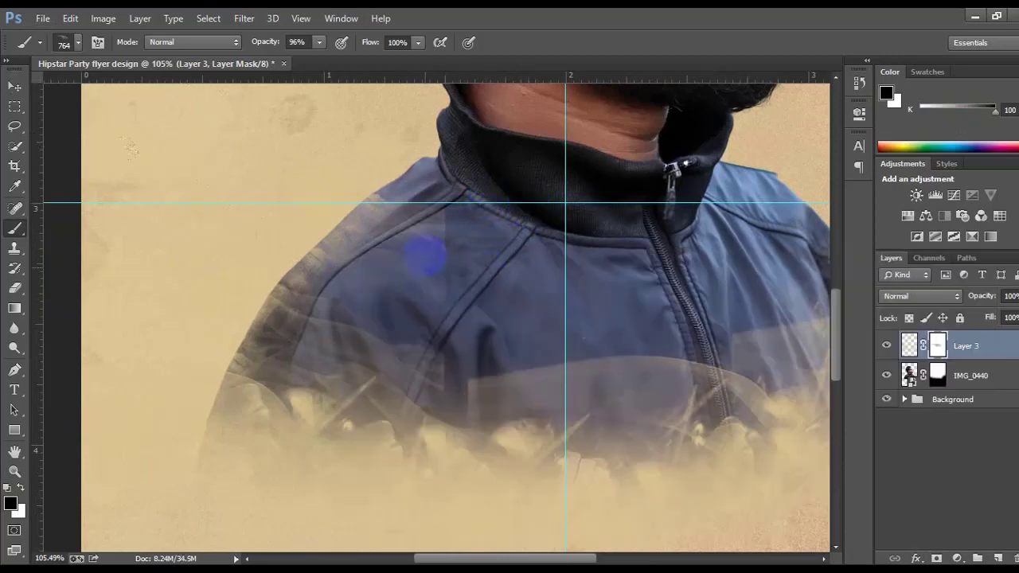
mouse_move(425, 253)
mouse_down()
mouse_move(417, 262)
mouse_move(432, 319)
mouse_move(470, 293)
mouse_up()
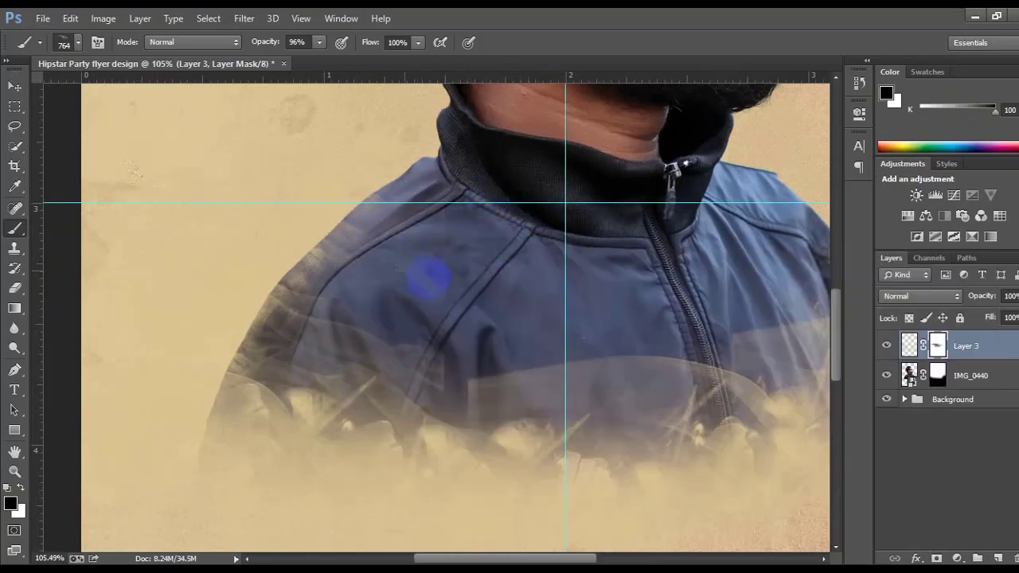
With a rotated brush tip, mask the overlay away from the collar and face, hiding guides
right_click(429, 277)
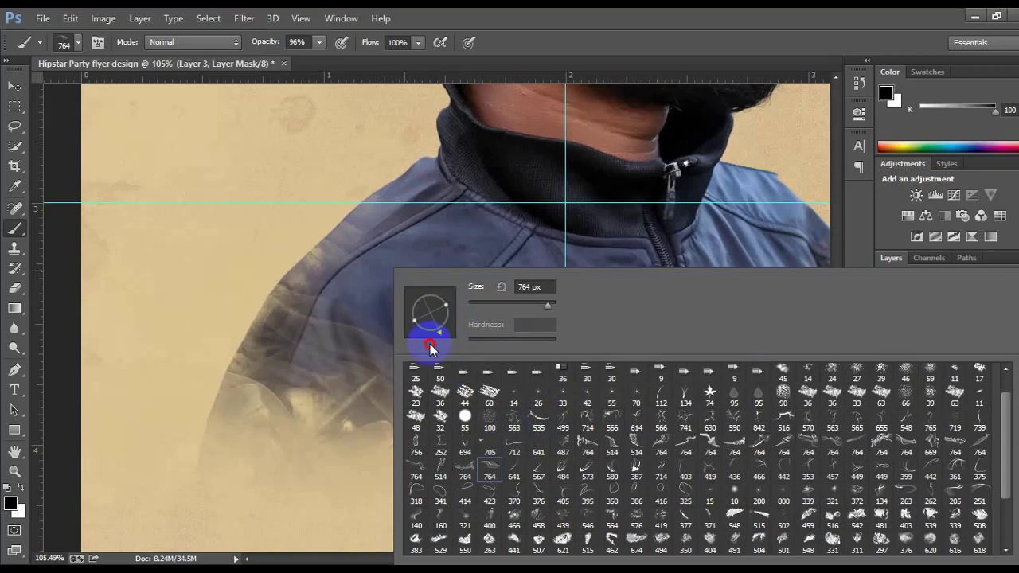
drag(430, 348, 334, 283)
drag(475, 222, 546, 220)
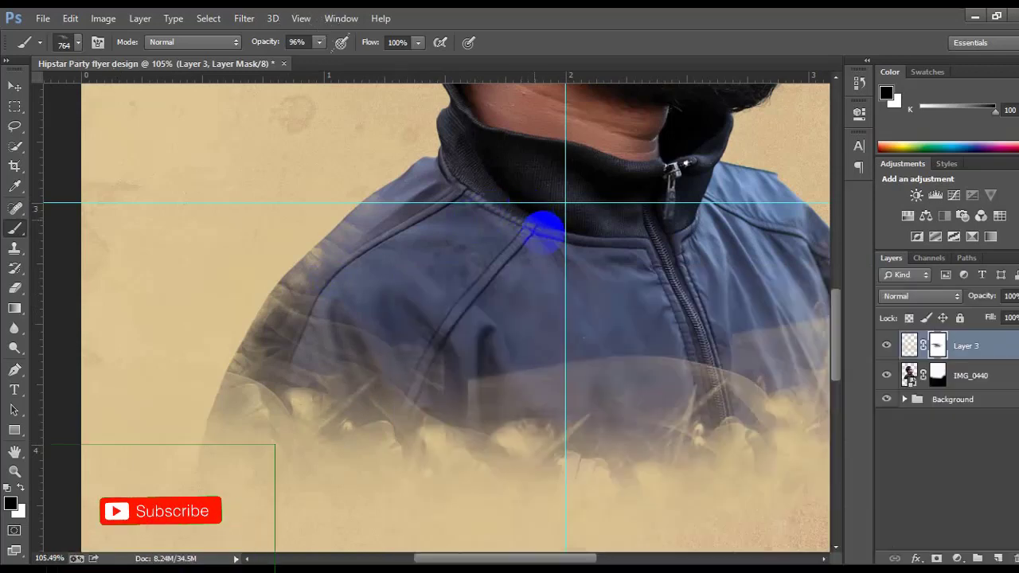
drag(671, 200, 698, 166)
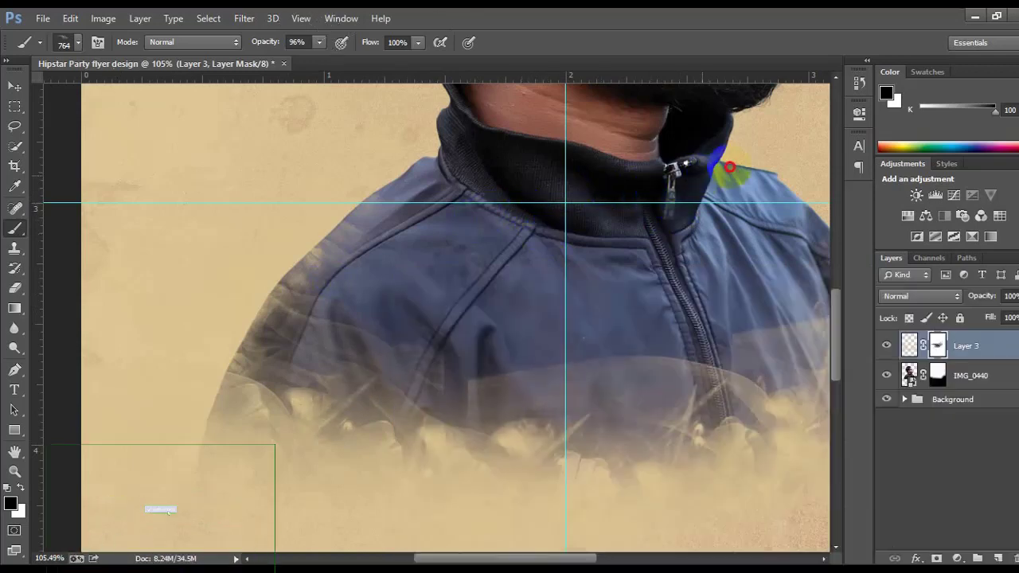
scroll(764, 179, down, 2)
scroll(764, 167, up, 10)
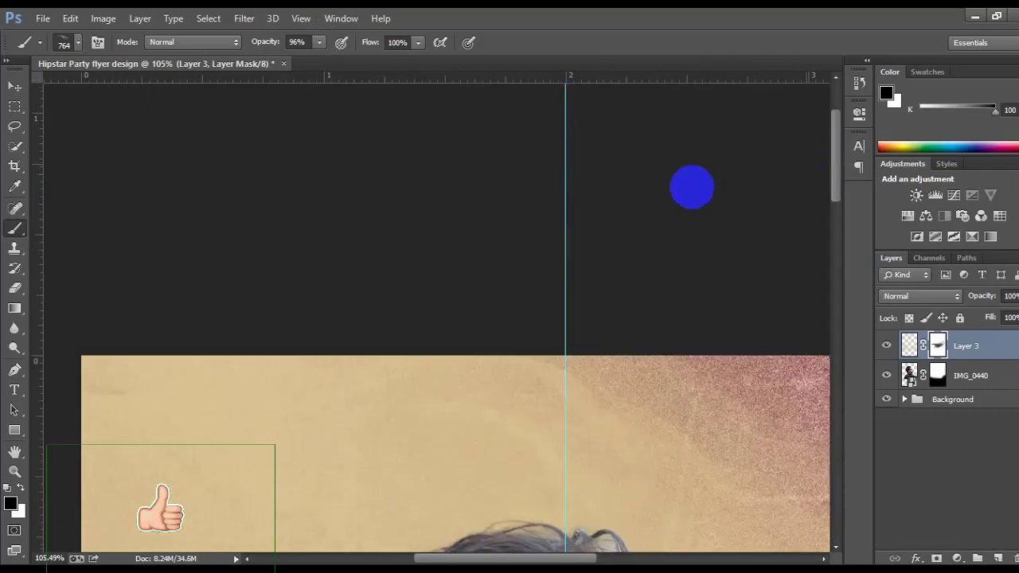
scroll(535, 211, down, 4)
scroll(521, 235, down, 1)
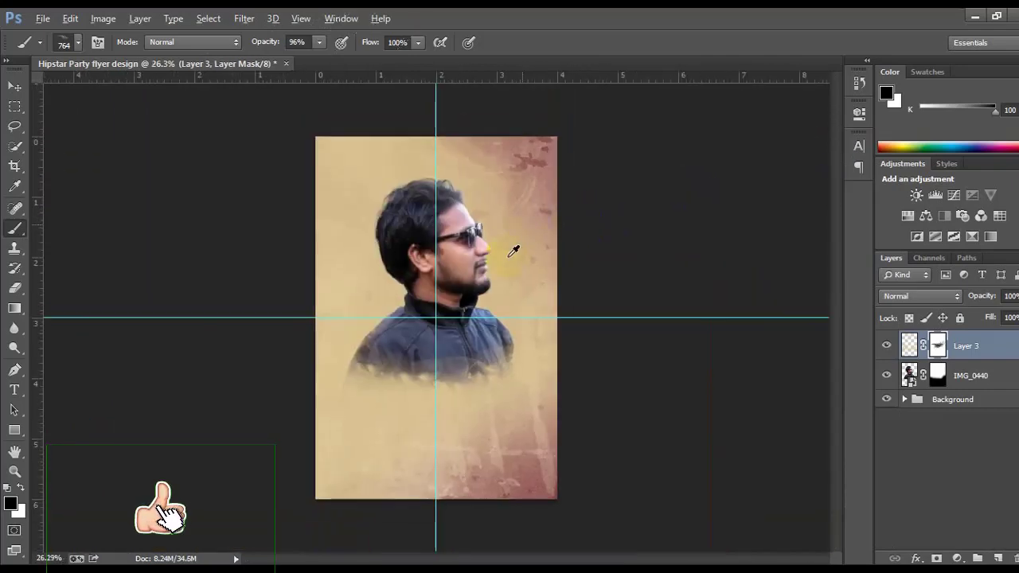
scroll(508, 263, up, 1)
key(ctrl+semicolon)
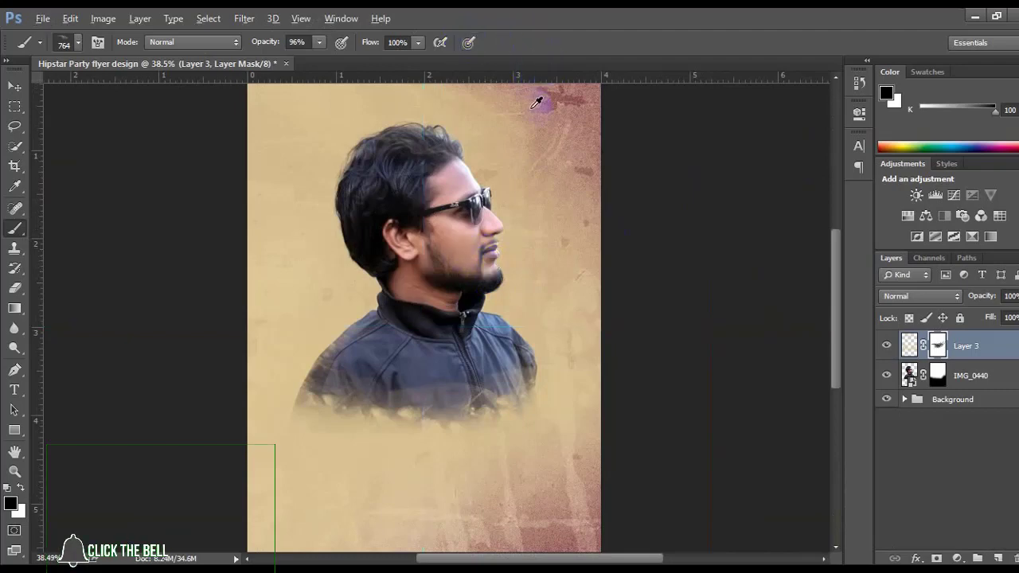
mouse_move(413, 205)
mouse_down()
mouse_move(434, 199)
mouse_move(162, 223)
mouse_up()
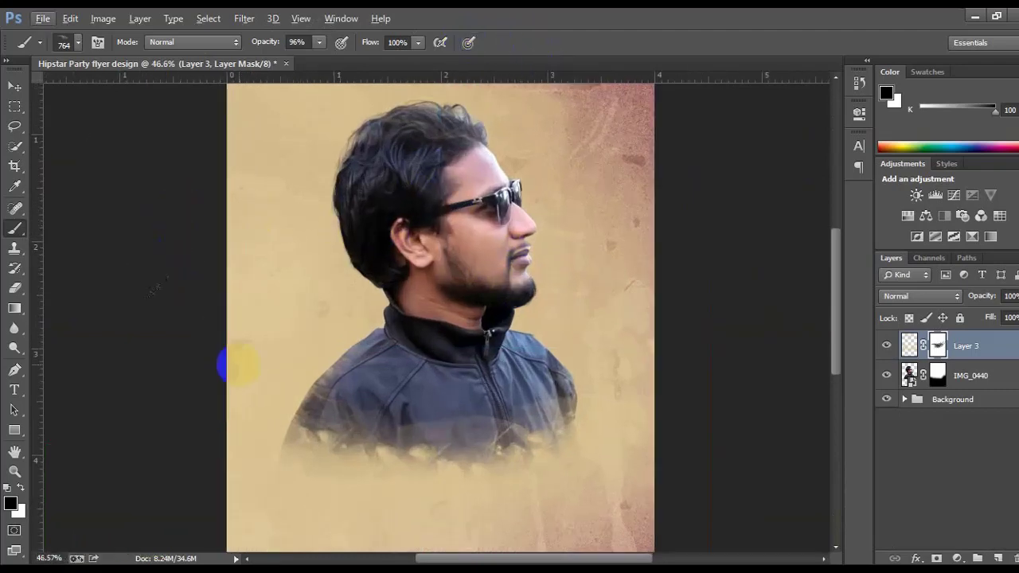
Merge IMG_0440 and Layer 3 with Ctrl+E and nudge the merged portrait slightly down
click(18, 86)
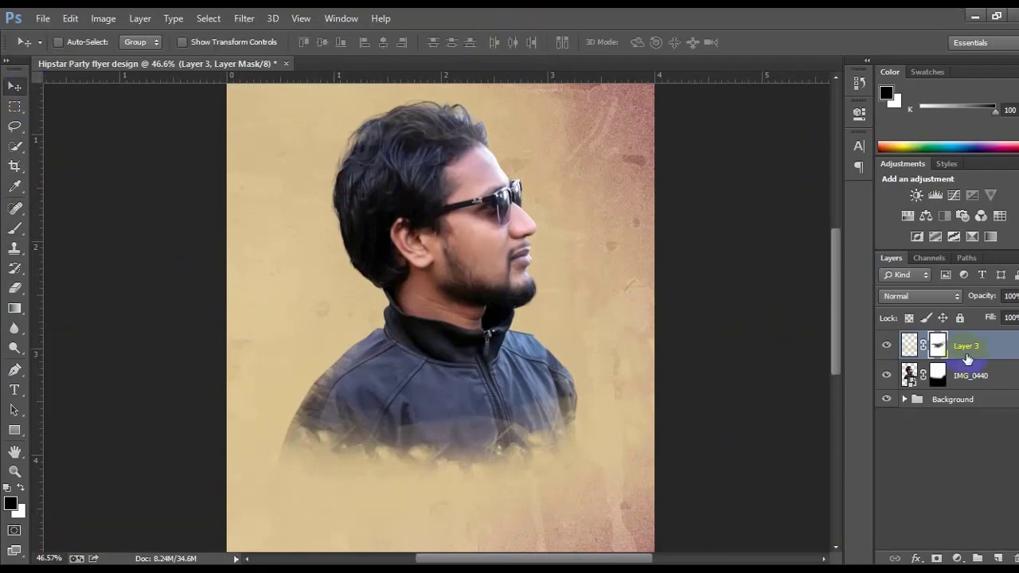
shift+click(967, 372)
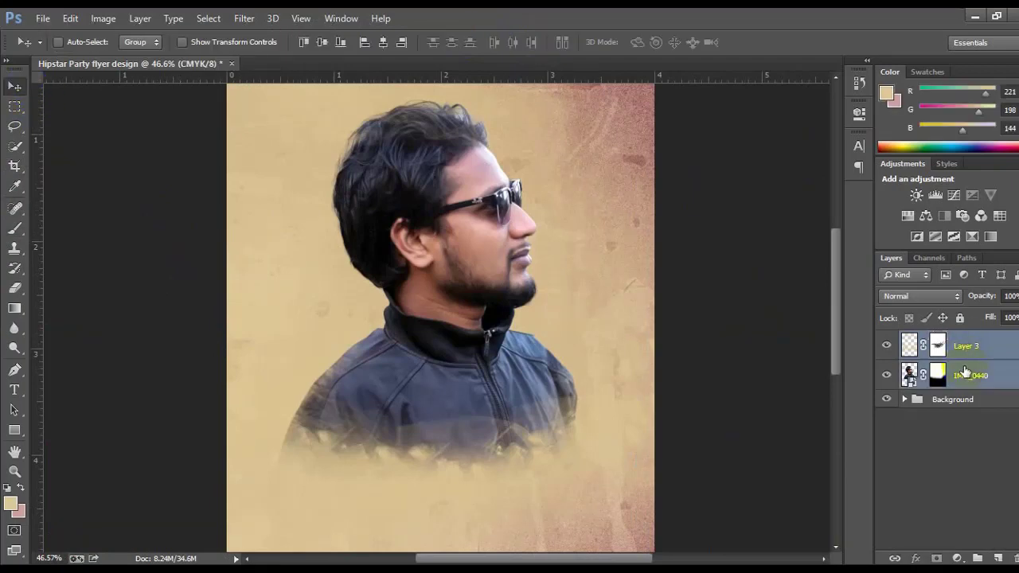
key(ctrl+e)
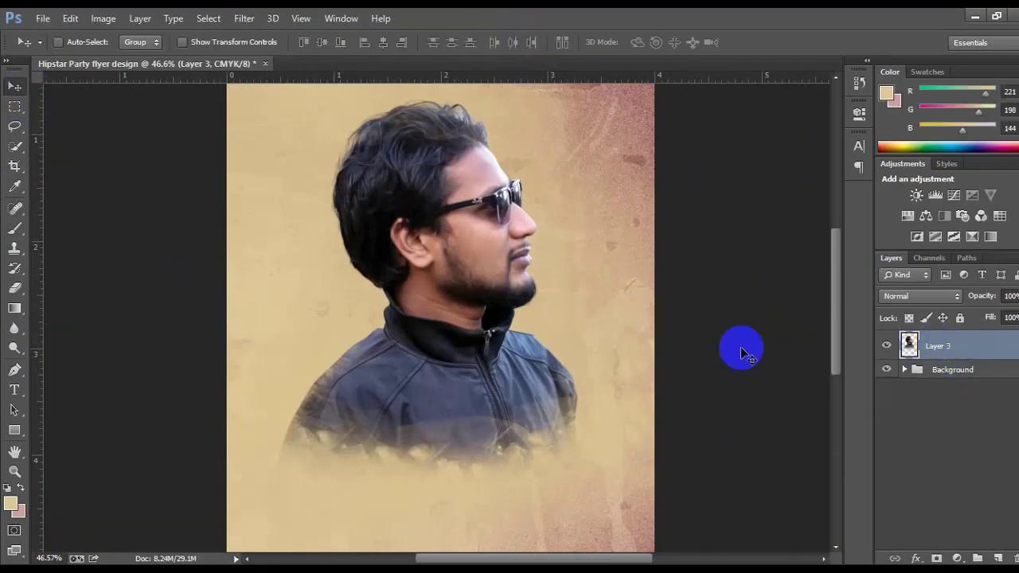
mouse_move(466, 326)
mouse_down()
mouse_move(470, 334)
mouse_move(476, 315)
mouse_up()
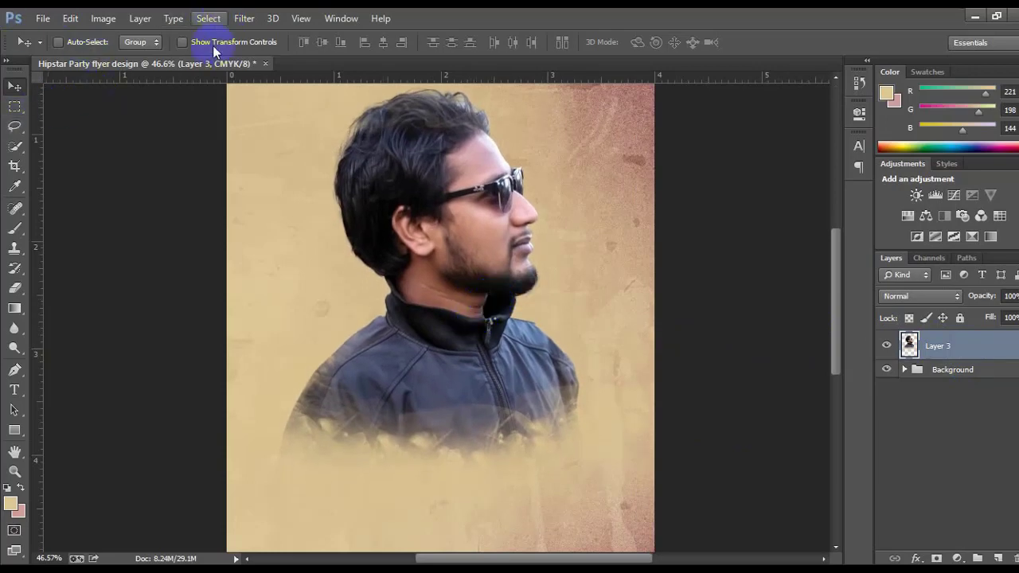
scroll(455, 266, up, 1)
scroll(455, 265, down, 2)
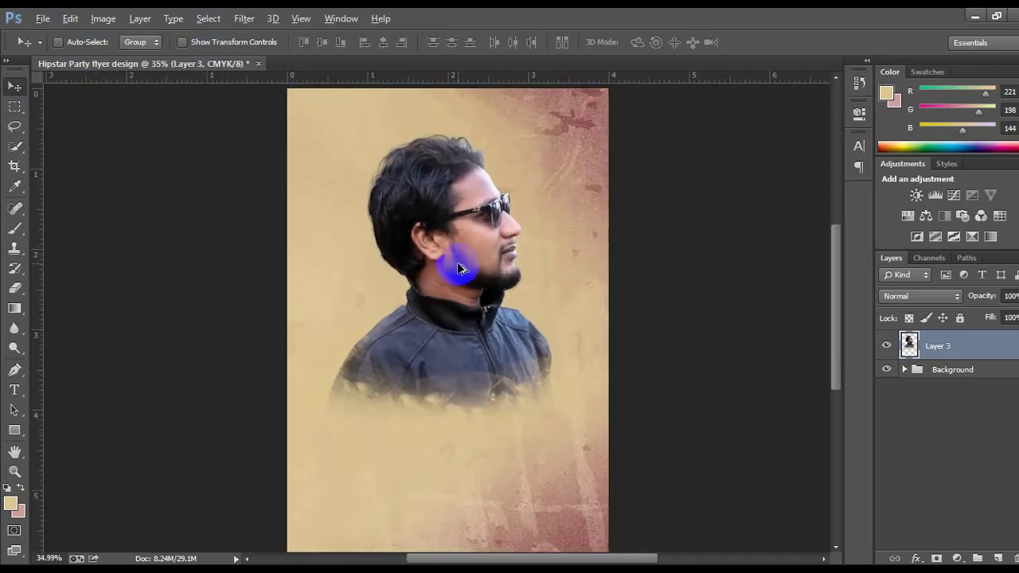
Apply Shadows/Highlights: shadows 25%, width 34%, radius 59 px, highlights 23%, radius 37 px, correction -31
click(104, 19)
mouse_move(126, 57)
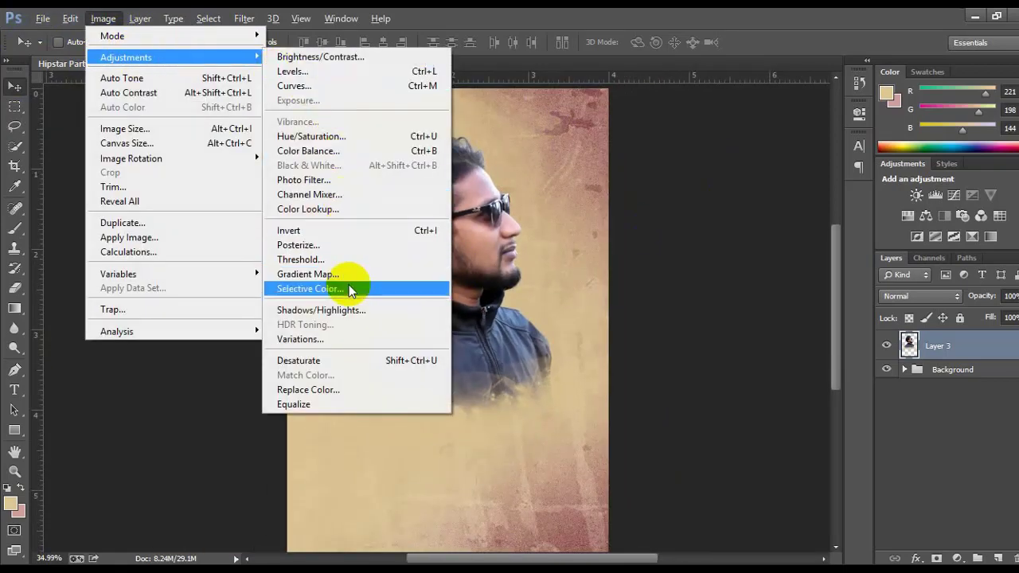
click(342, 309)
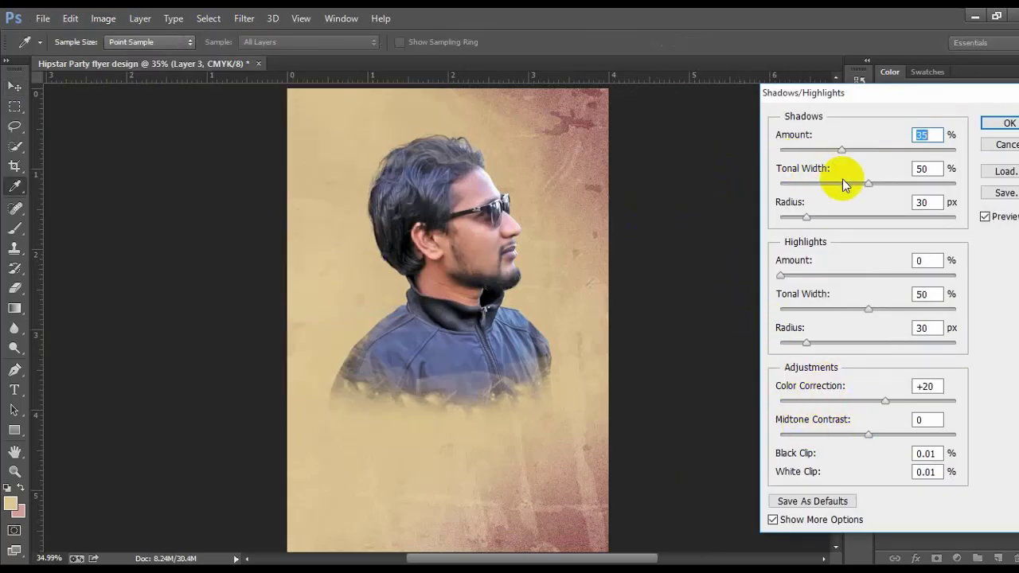
drag(845, 151, 826, 152)
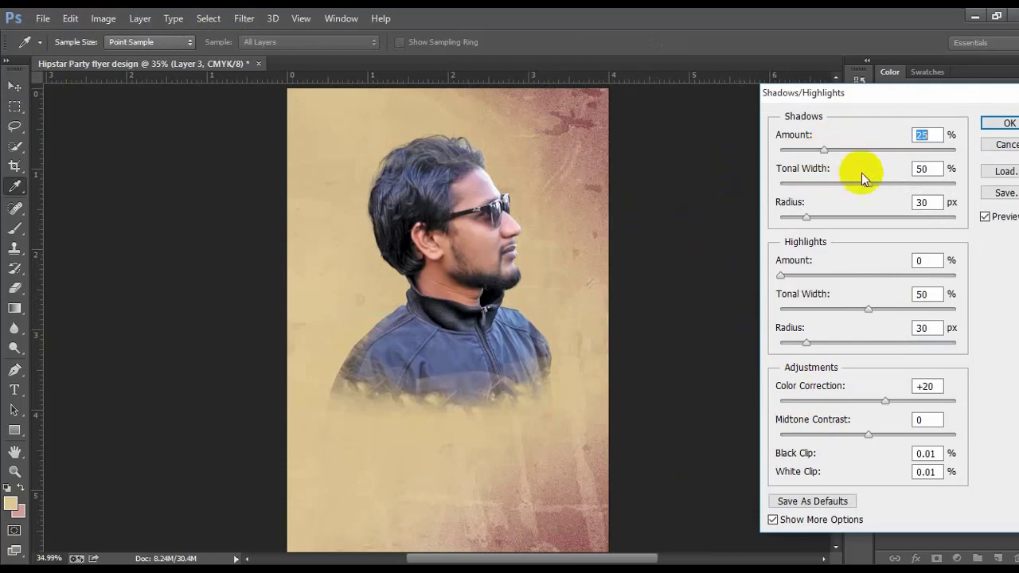
drag(866, 186, 842, 187)
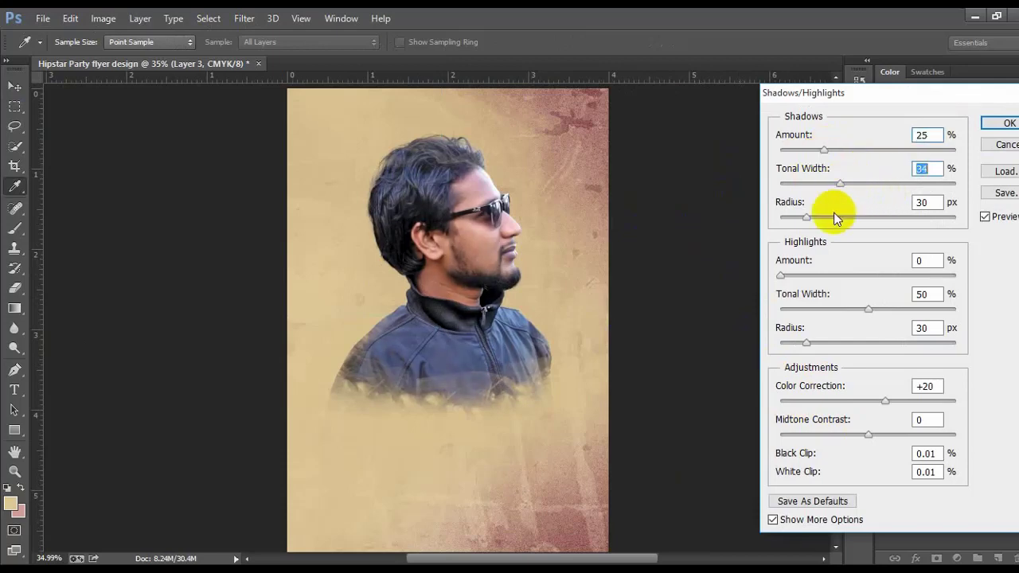
drag(828, 227, 832, 229)
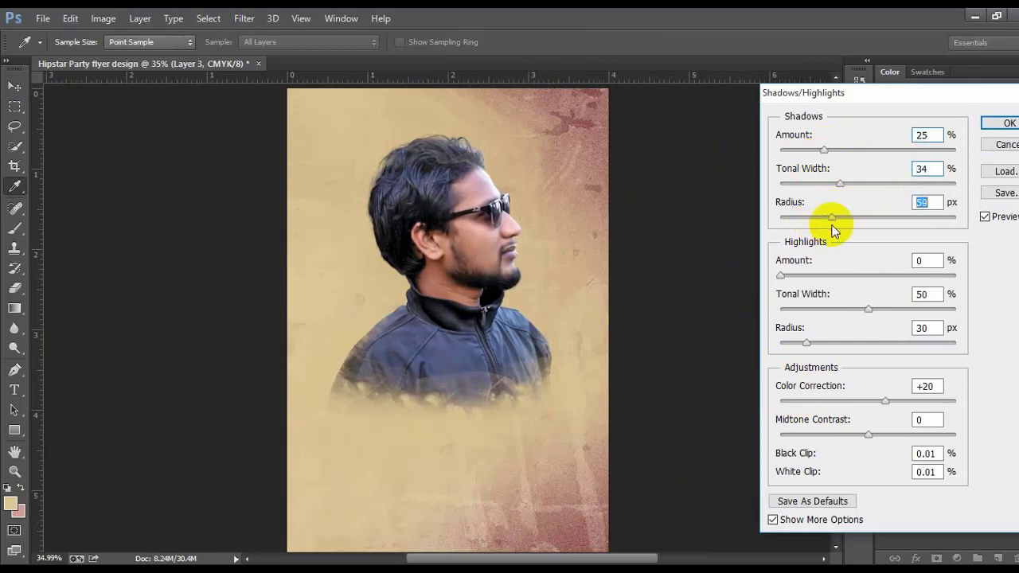
drag(781, 276, 814, 289)
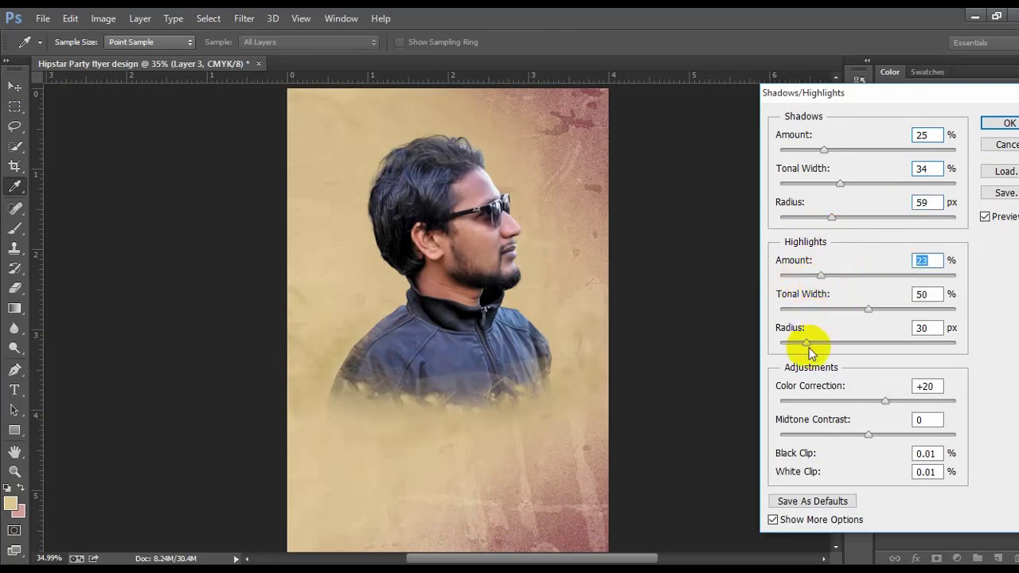
drag(824, 346, 811, 344)
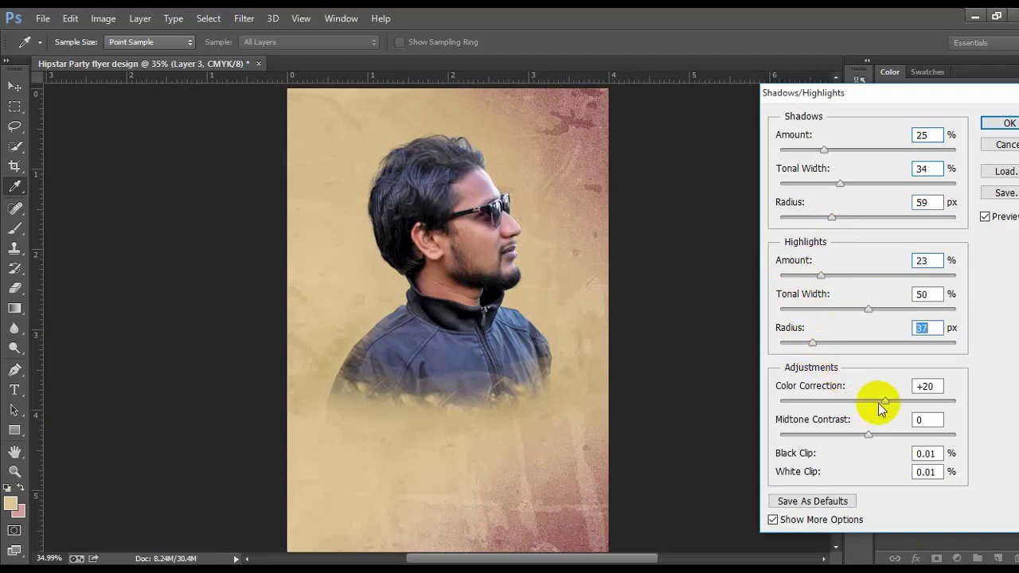
mouse_move(881, 406)
mouse_down()
mouse_move(841, 408)
mouse_move(912, 436)
mouse_up()
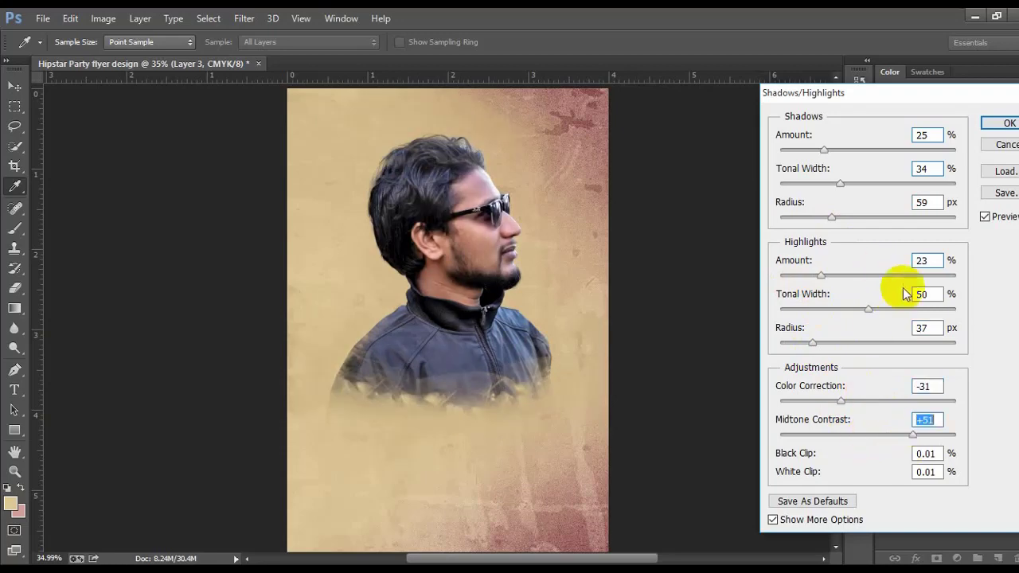
click(1007, 123)
In Channel Mixer, lower the Cyan source and raise the Magenta source for a reddish-brown tone
key(v)
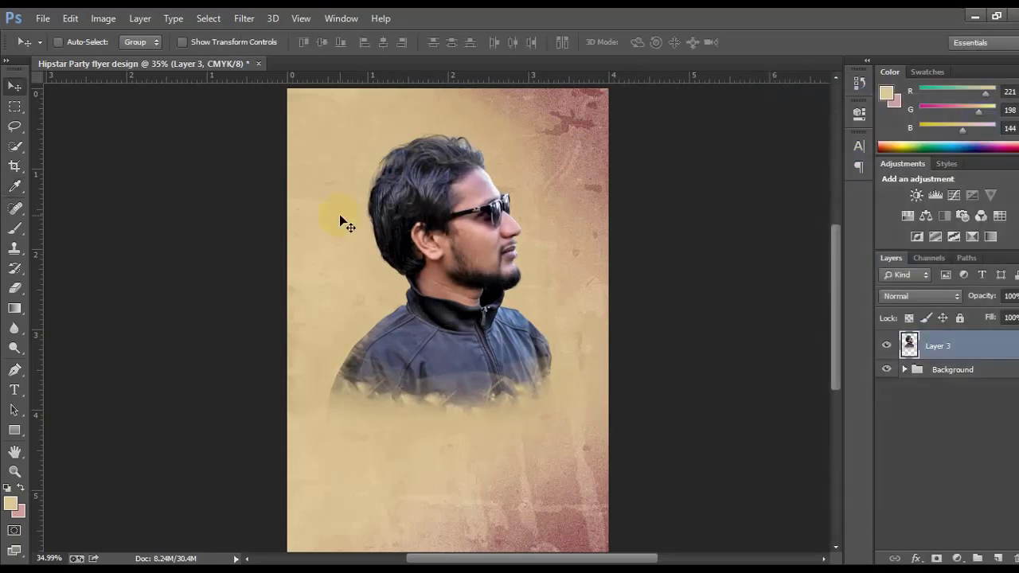
click(103, 17)
mouse_move(126, 57)
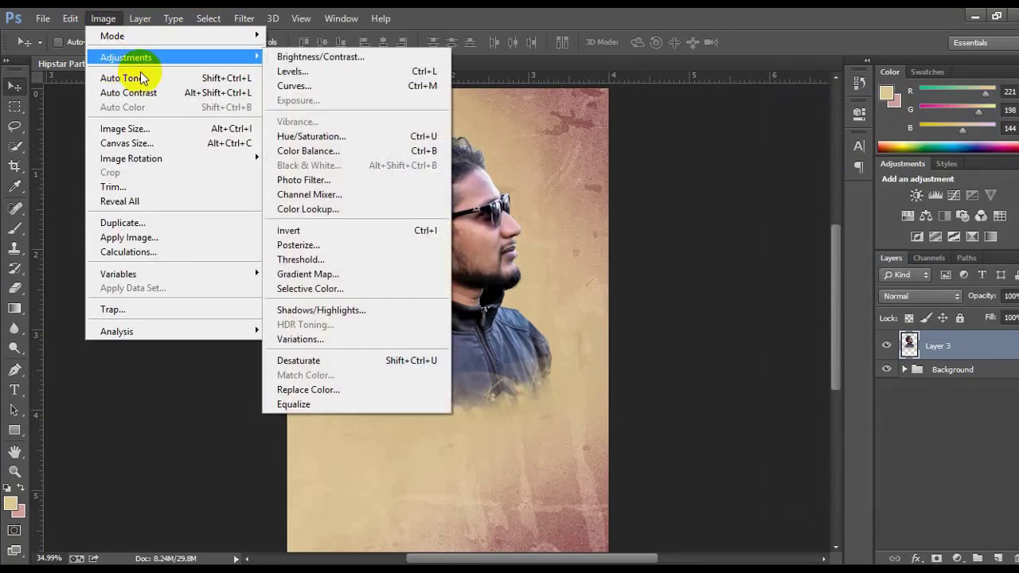
click(332, 209)
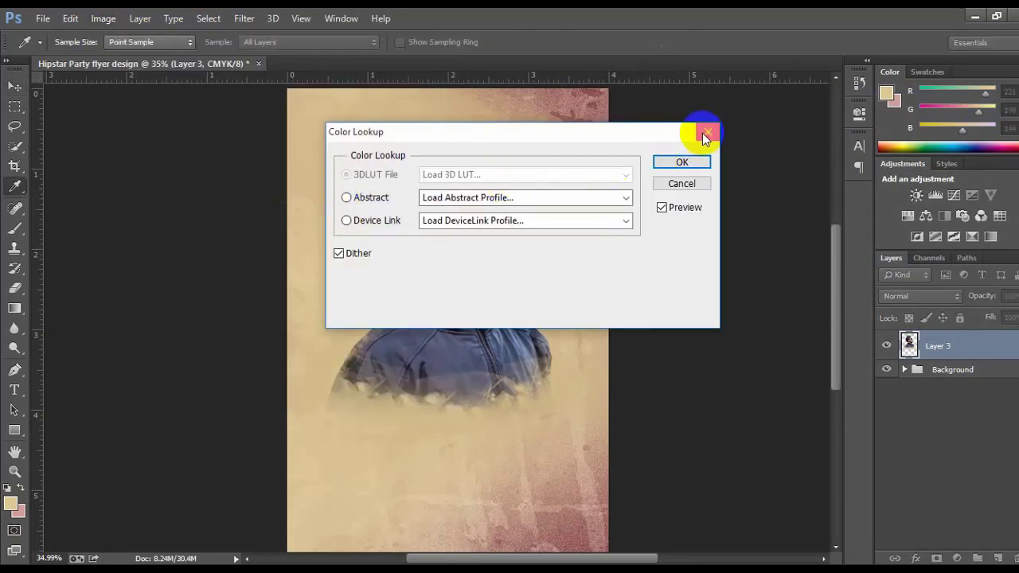
click(704, 135)
click(103, 17)
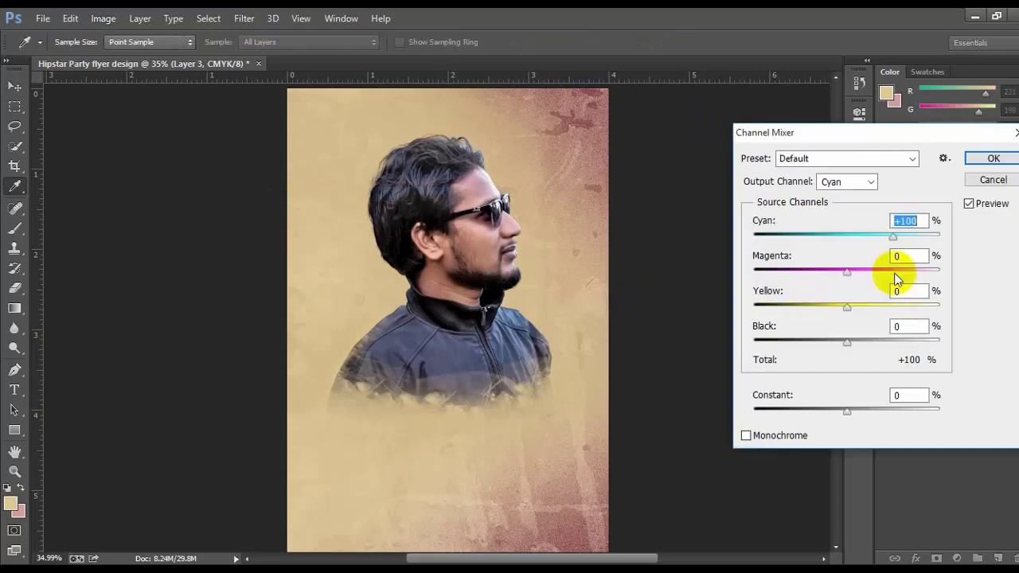
drag(895, 239, 869, 239)
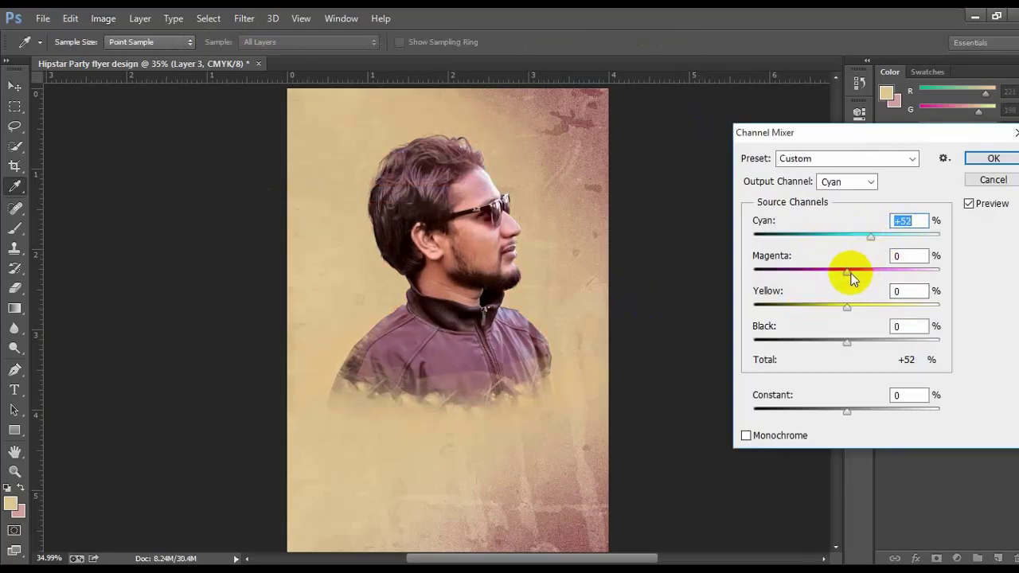
mouse_move(846, 273)
mouse_down()
mouse_move(864, 274)
mouse_move(860, 316)
mouse_move(840, 315)
mouse_move(854, 346)
mouse_up()
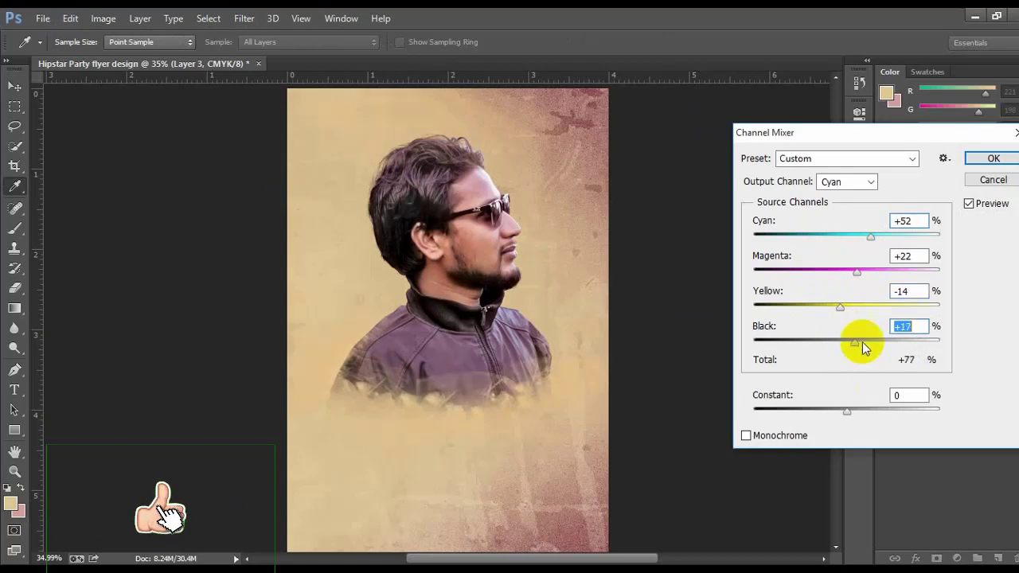
Blend cyan into the Magenta output and set the Yellow output's magenta to -16%
click(824, 183)
click(831, 209)
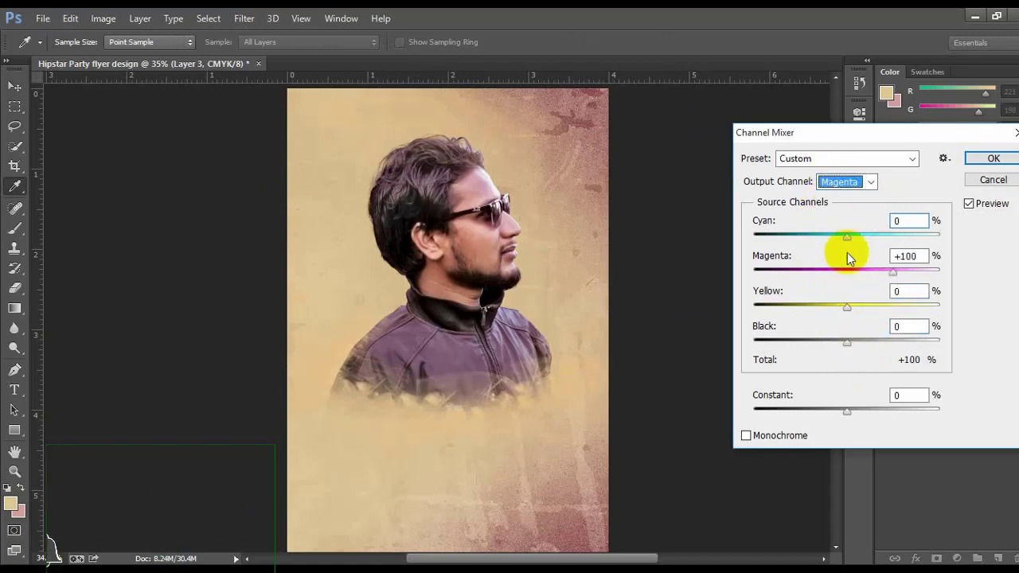
mouse_move(847, 236)
mouse_down()
mouse_move(879, 289)
mouse_move(835, 312)
mouse_move(854, 314)
mouse_up()
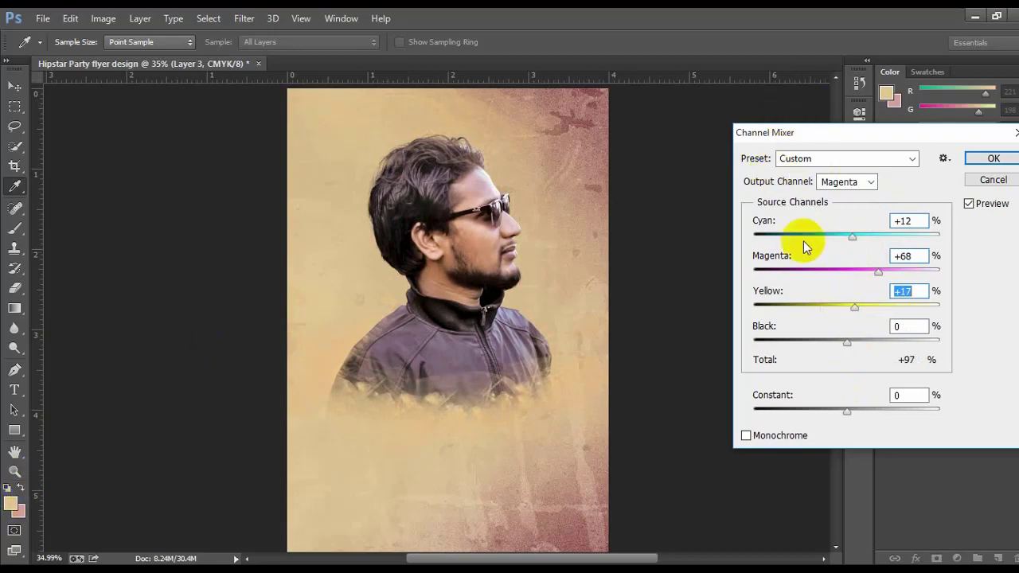
click(860, 188)
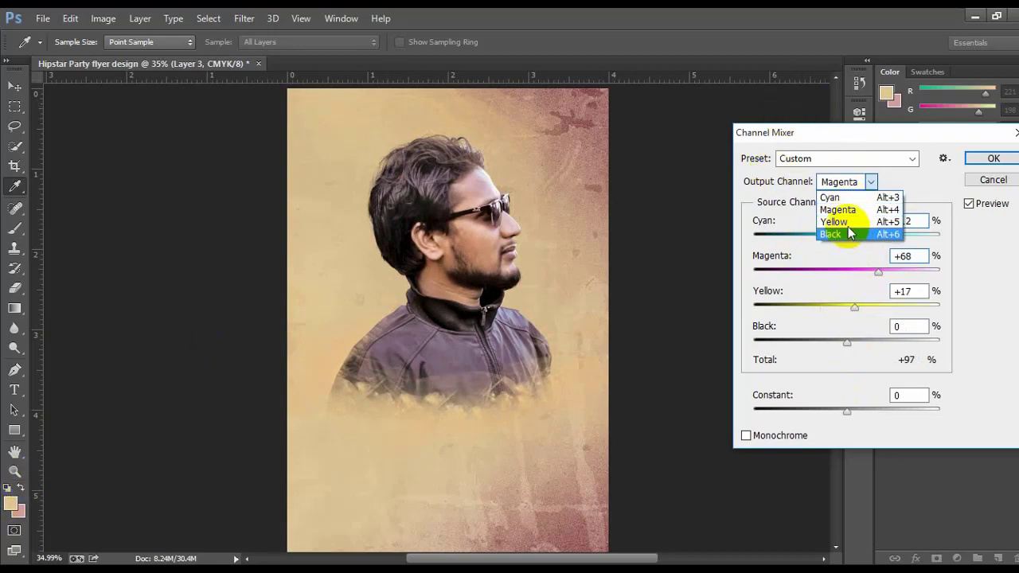
click(842, 222)
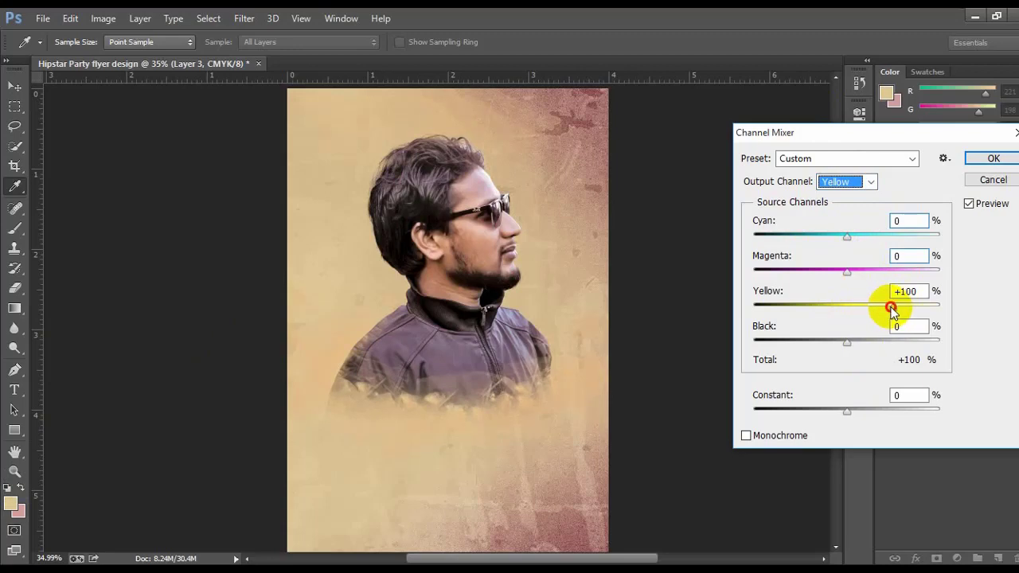
mouse_move(890, 309)
mouse_down()
mouse_move(903, 311)
mouse_move(882, 316)
mouse_move(892, 324)
mouse_up()
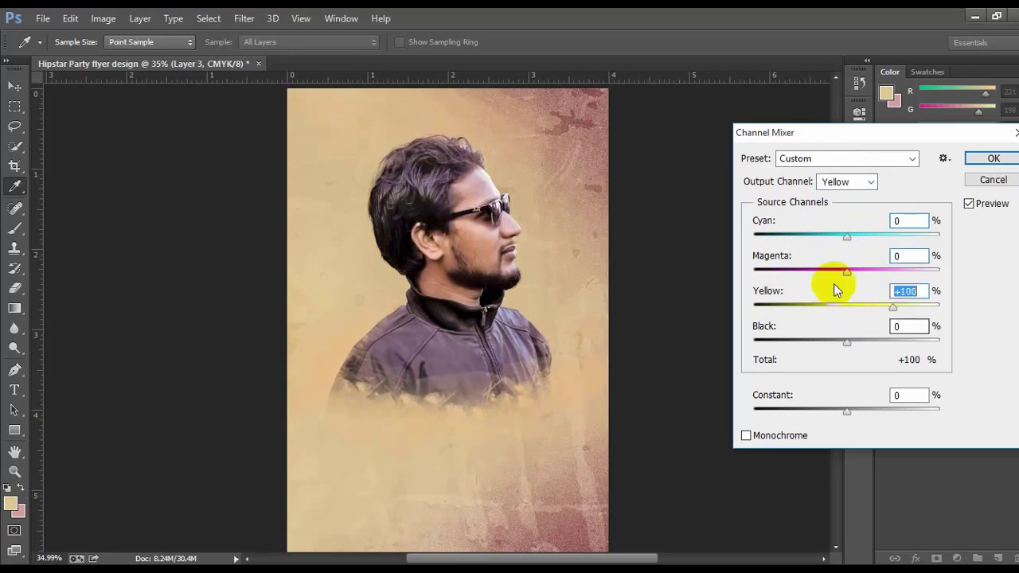
mouse_move(841, 270)
mouse_down()
mouse_move(860, 280)
mouse_move(840, 288)
mouse_up()
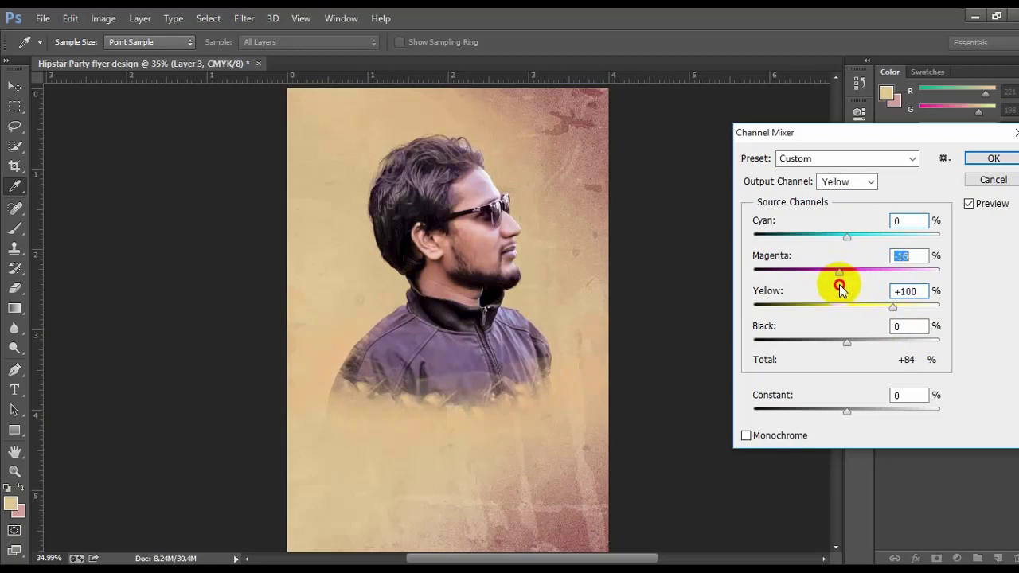
Set the Black output channel to +90% and apply the Channel Mixer
click(846, 182)
click(848, 232)
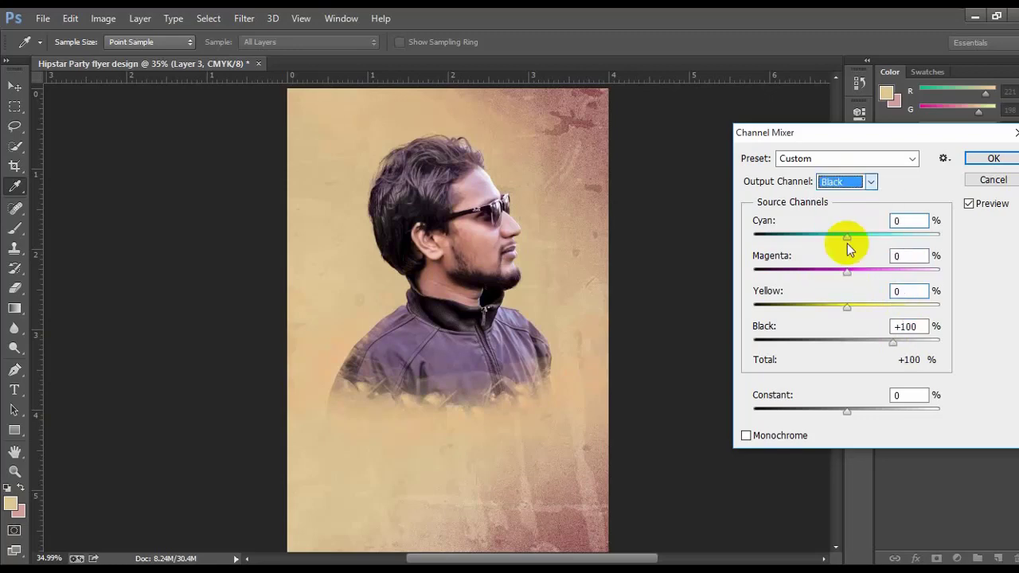
mouse_move(892, 342)
mouse_down()
mouse_move(880, 341)
mouse_move(888, 348)
mouse_up()
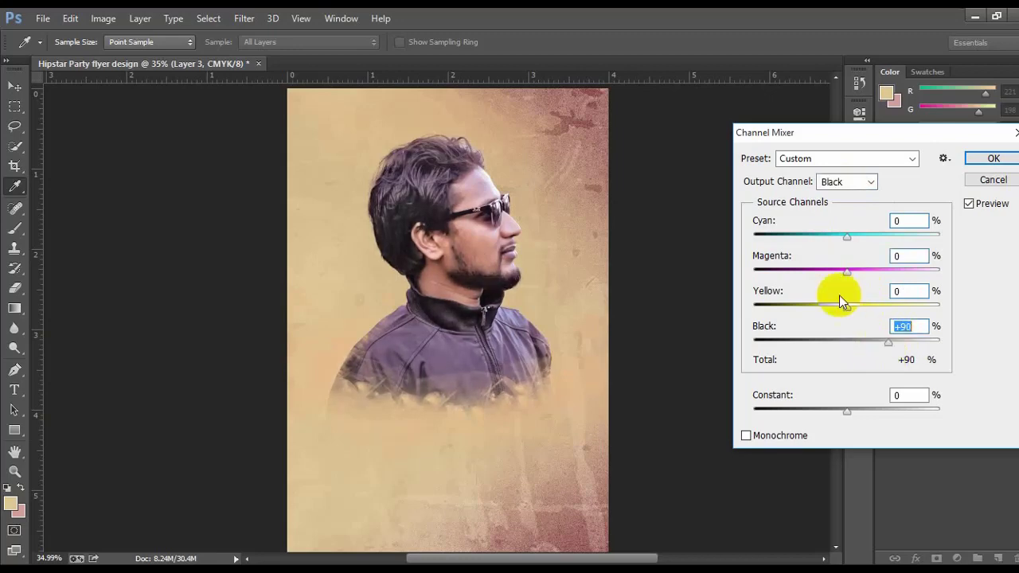
click(978, 161)
Add a Curves 1 adjustment bent with several points, then start a text layer below the portrait
key(v)
key(t)
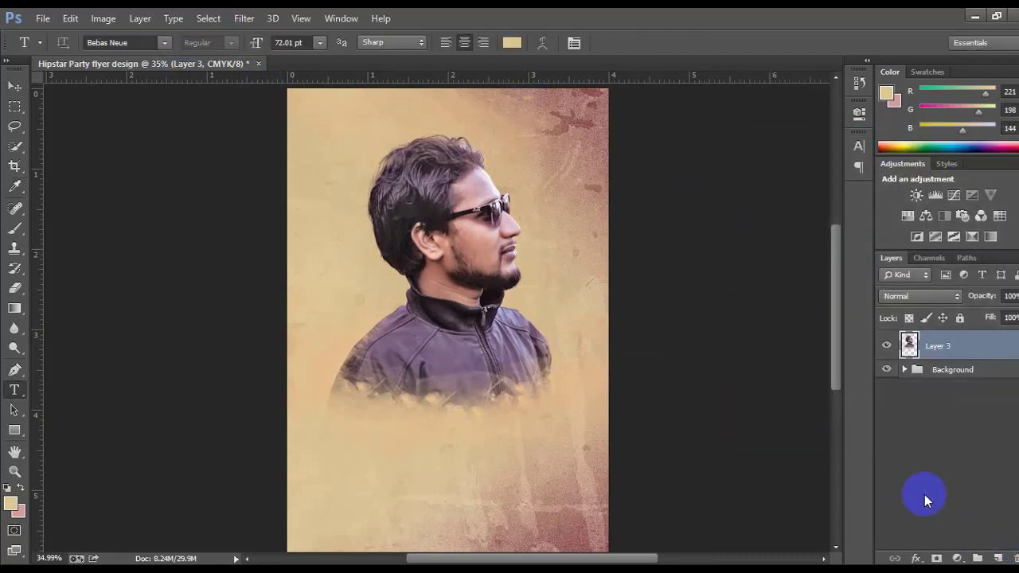
click(958, 559)
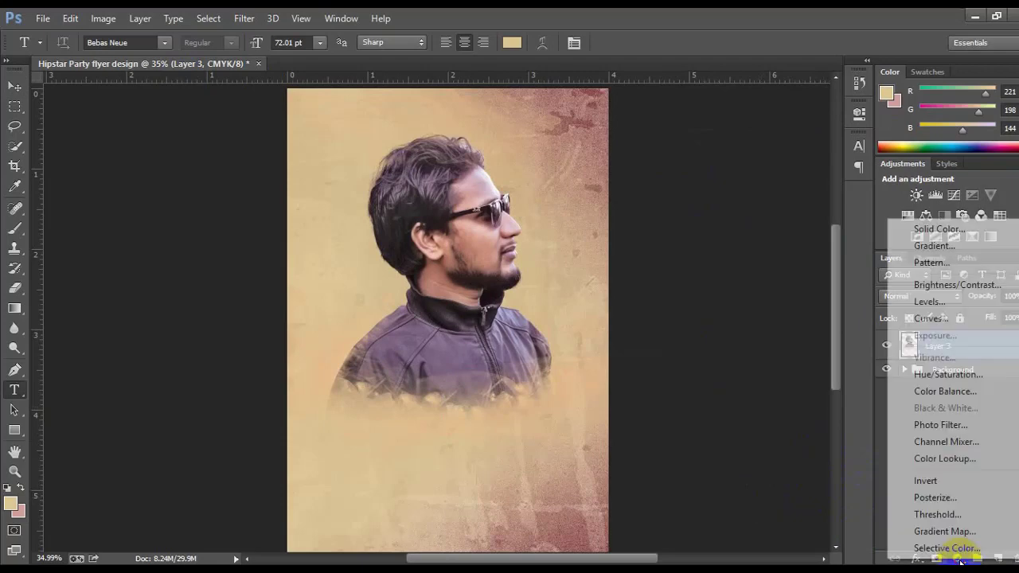
click(949, 317)
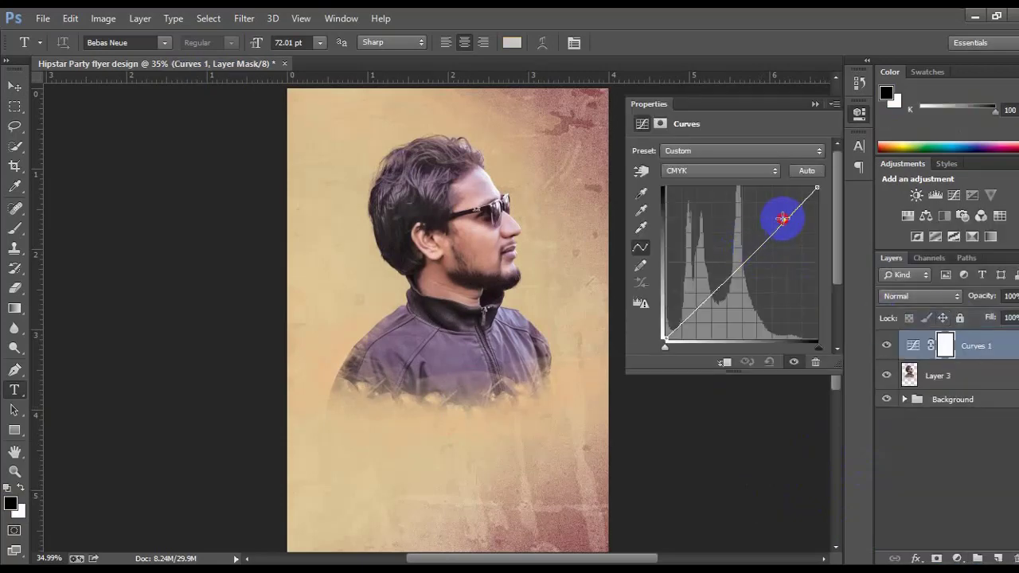
drag(786, 220, 774, 215)
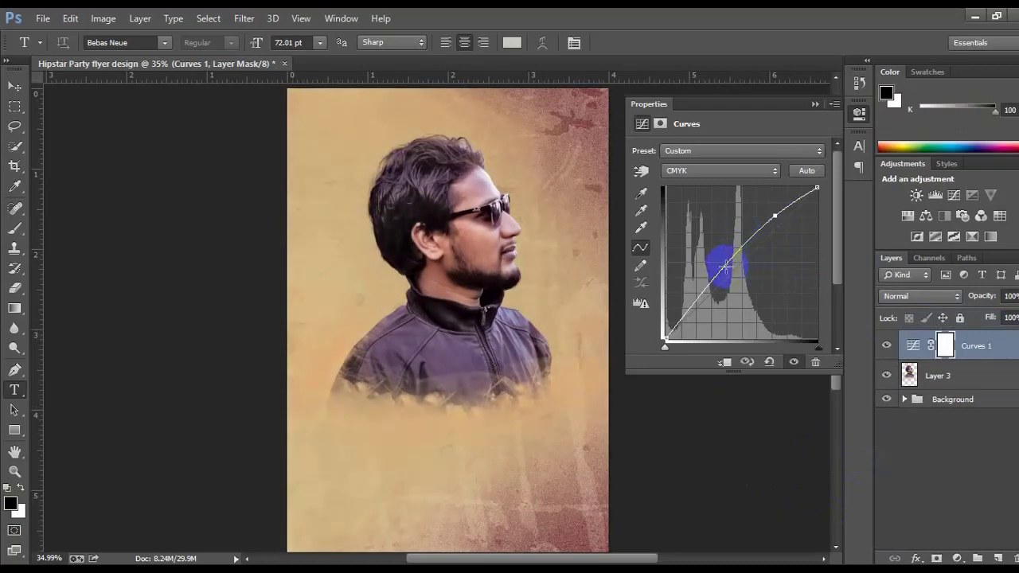
drag(722, 262, 725, 270)
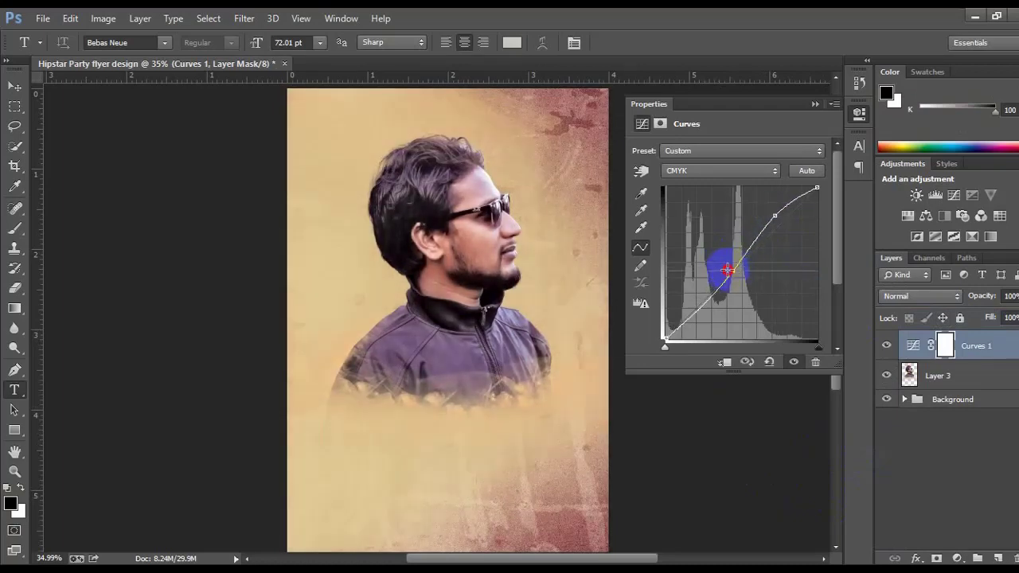
drag(745, 248, 745, 255)
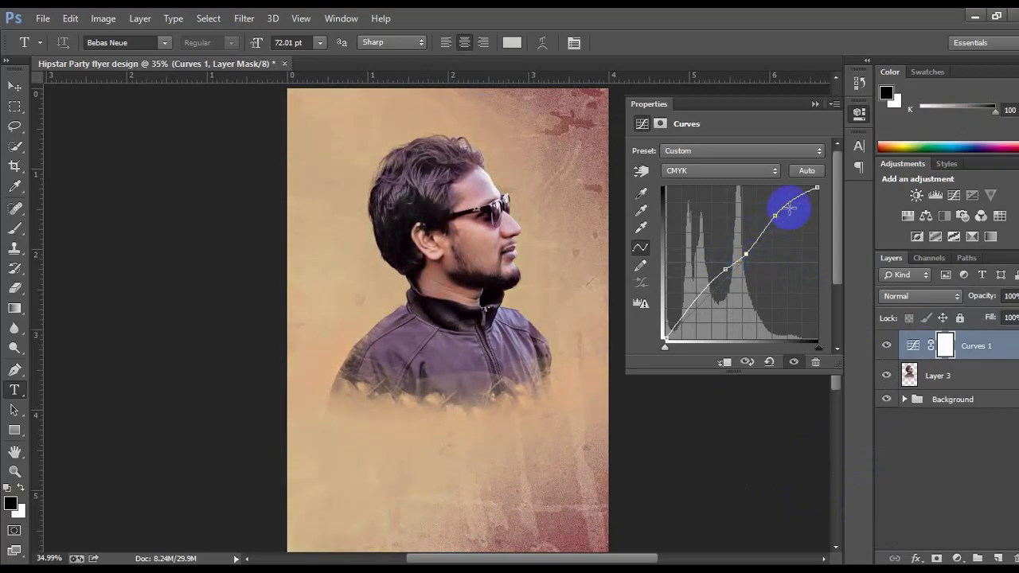
mouse_move(792, 198)
mouse_down()
mouse_move(798, 219)
mouse_move(777, 192)
mouse_move(784, 204)
mouse_up()
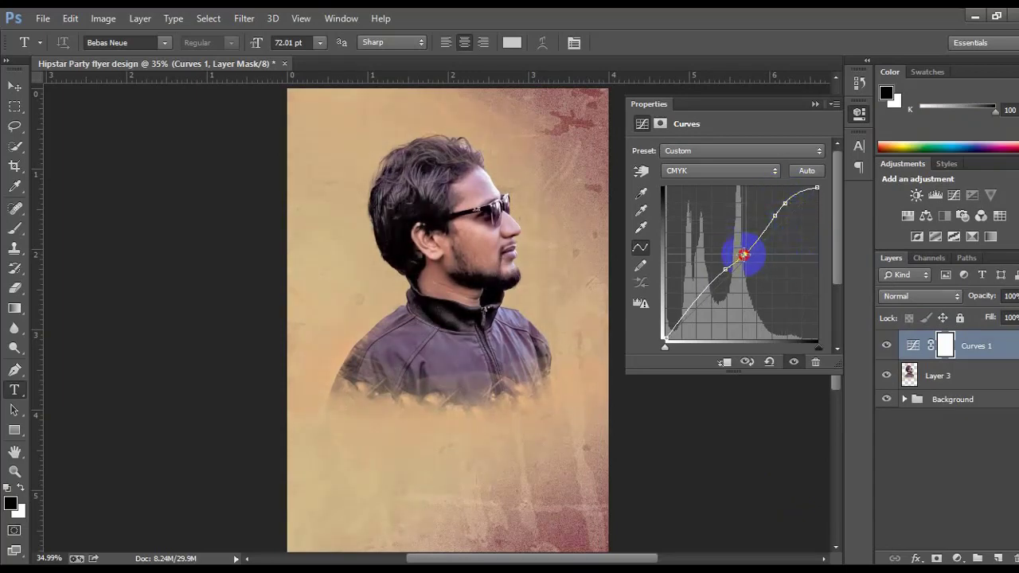
click(814, 104)
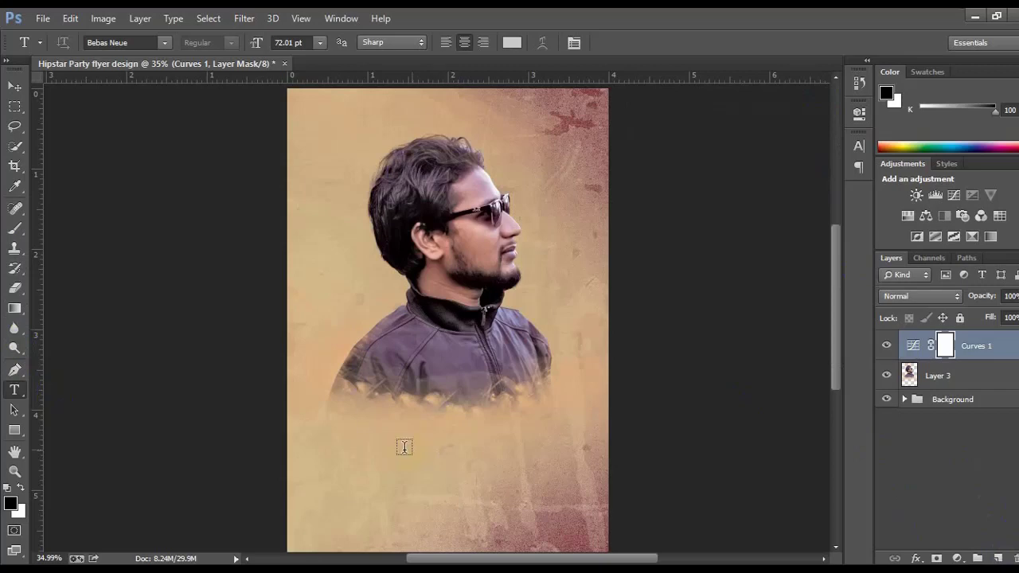
click(390, 449)
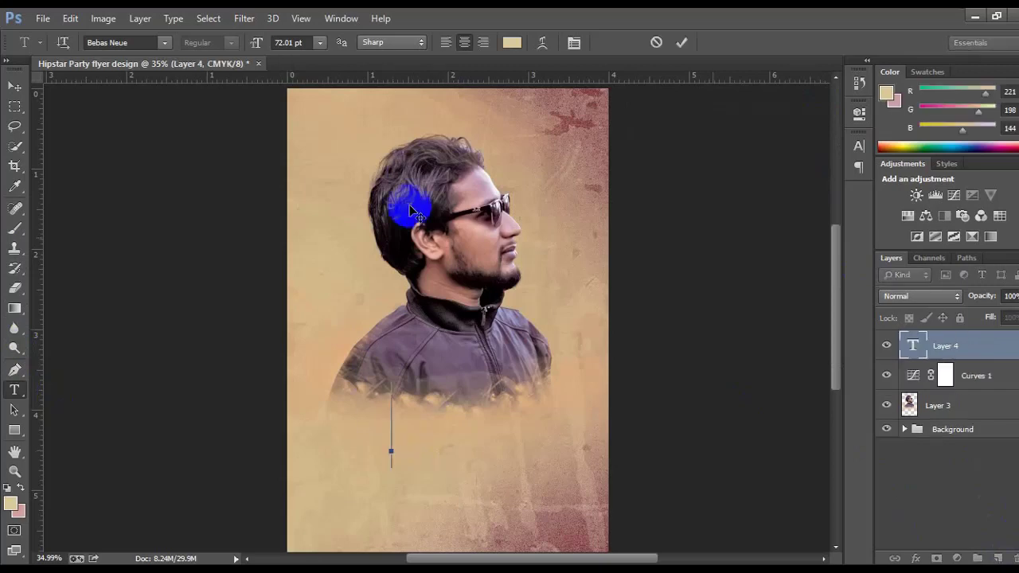
Centre-align the new text and set its colour to dark plum #4a333b
click(460, 39)
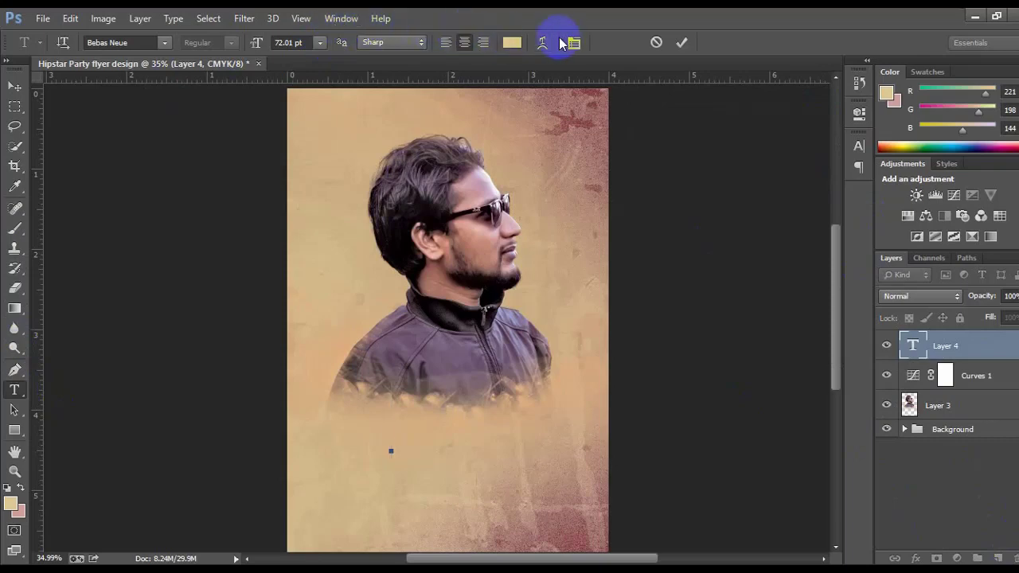
click(573, 42)
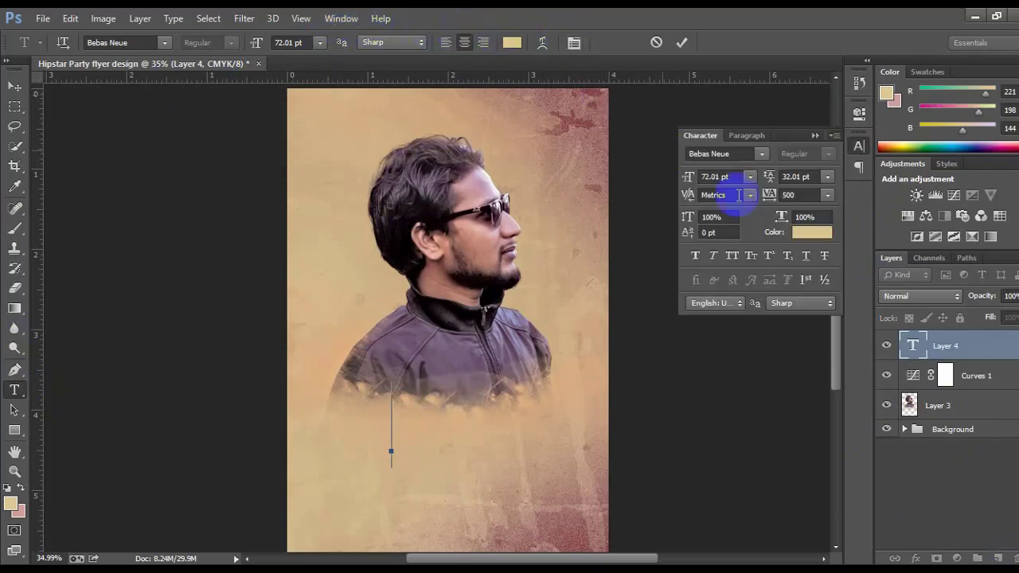
click(814, 230)
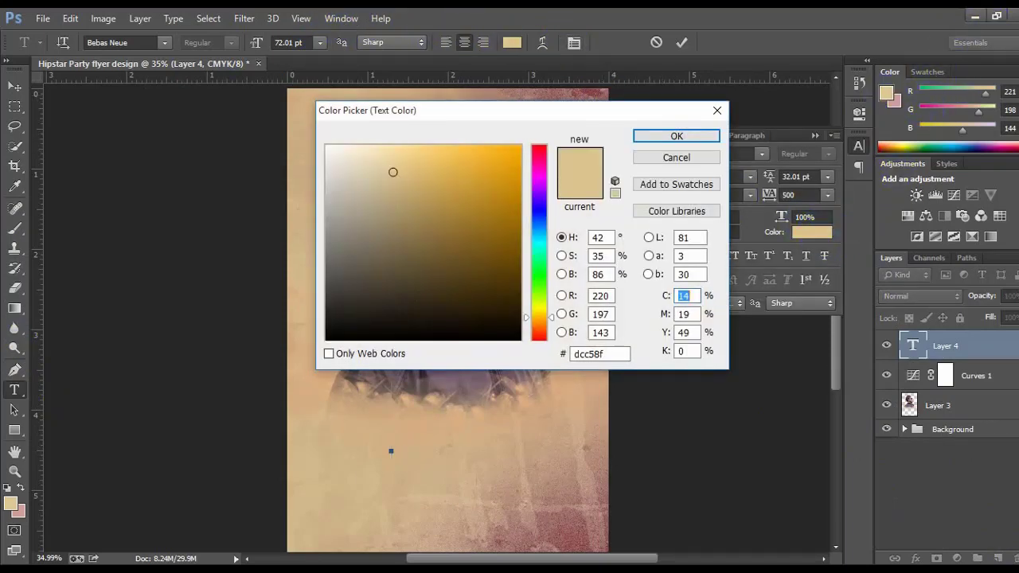
click(528, 352)
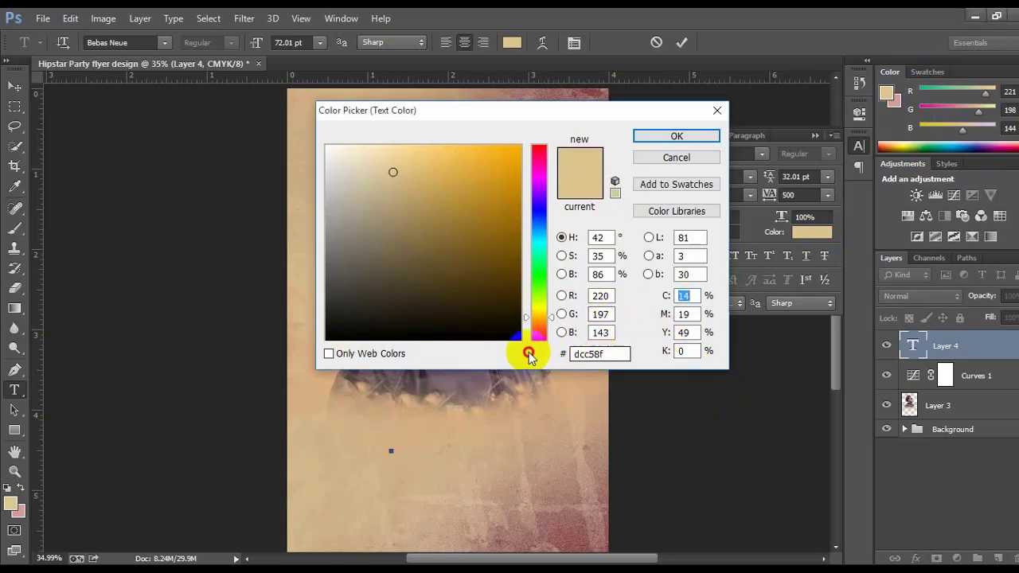
click(615, 352)
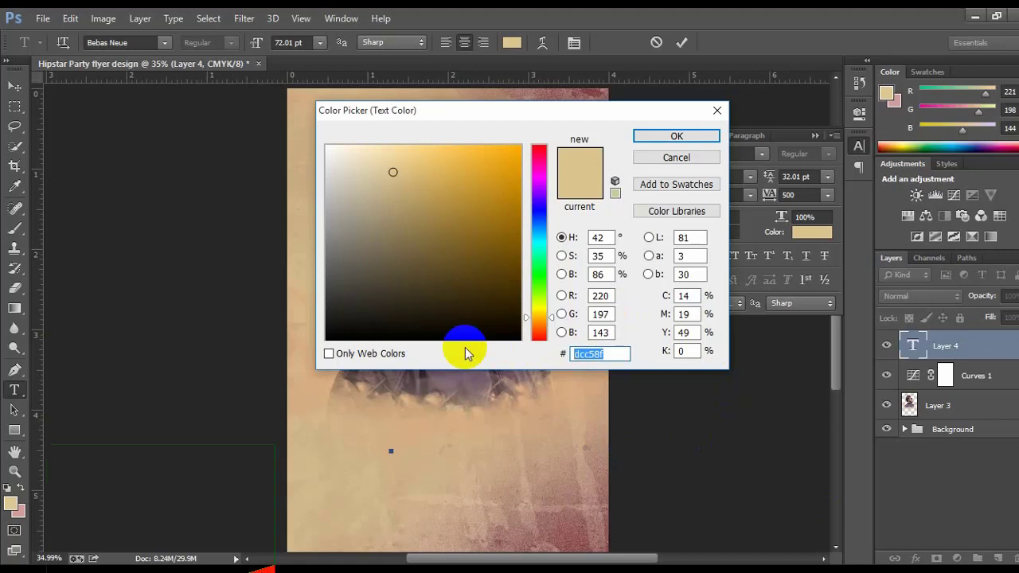
text(4a)
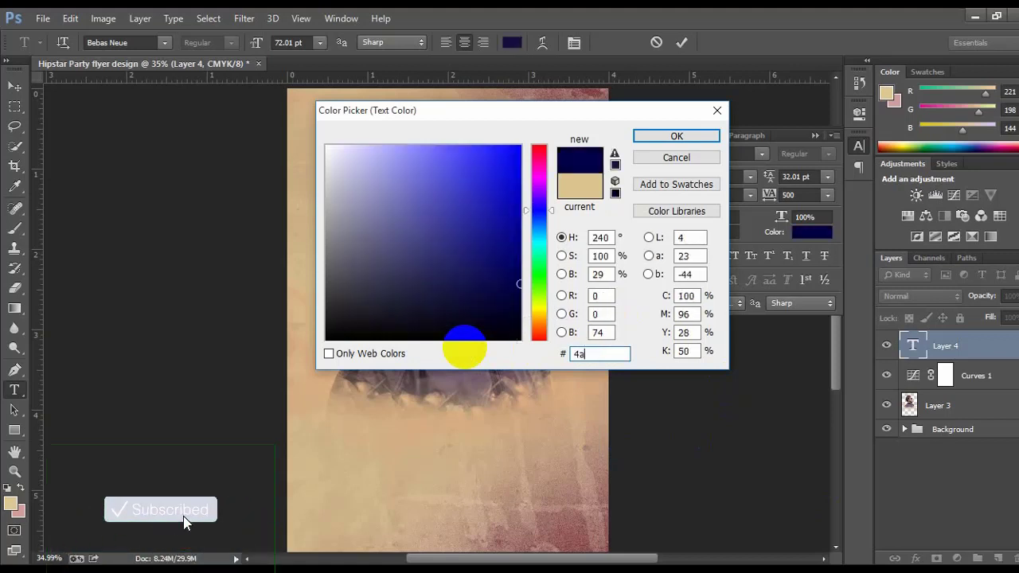
text(333)
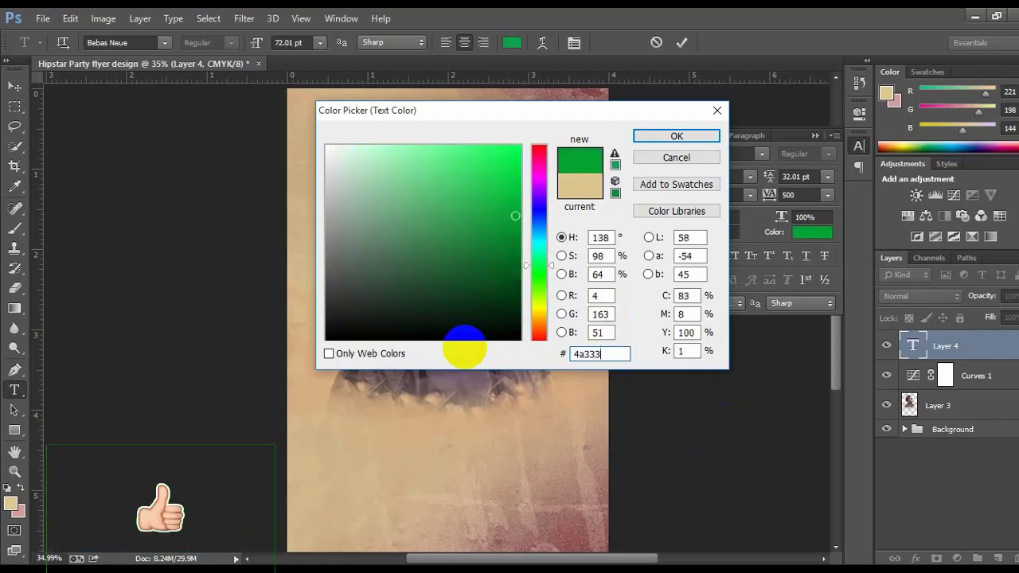
text(d)
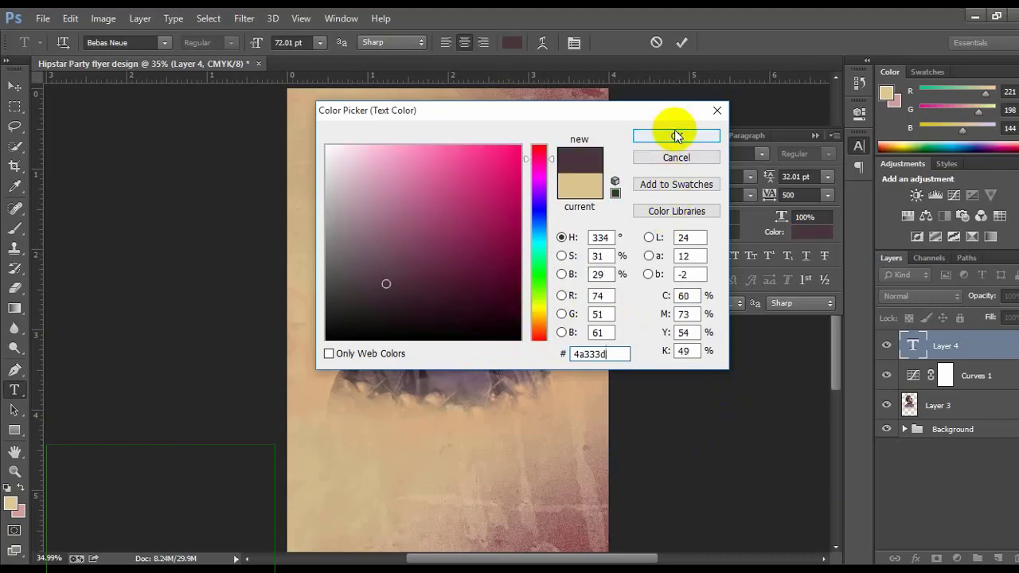
key(BackSpace)
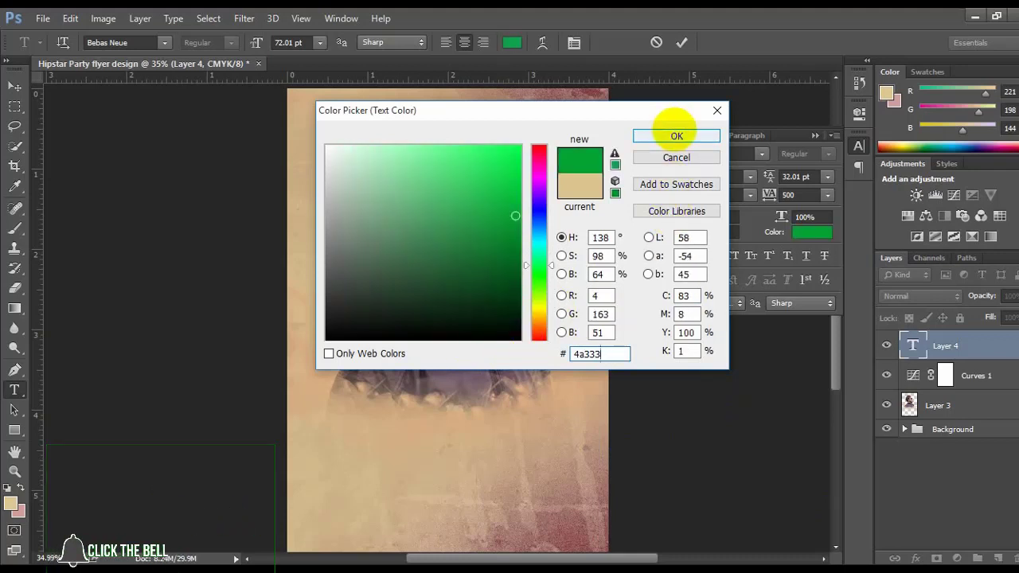
text(b)
click(675, 136)
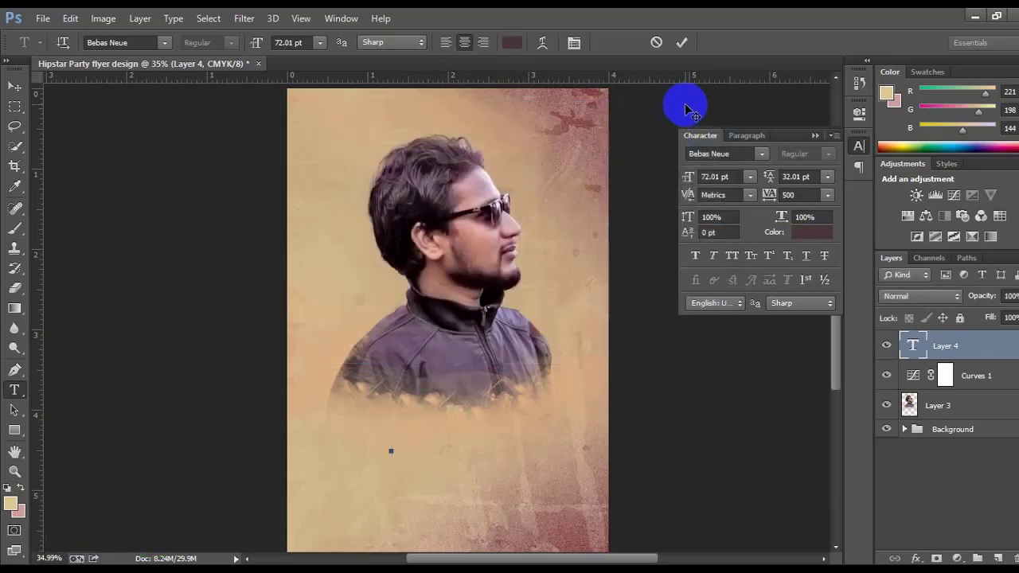
Type HIPSTER and give it 12 pt leading, -50 tracking and 58 pt size
text(H)
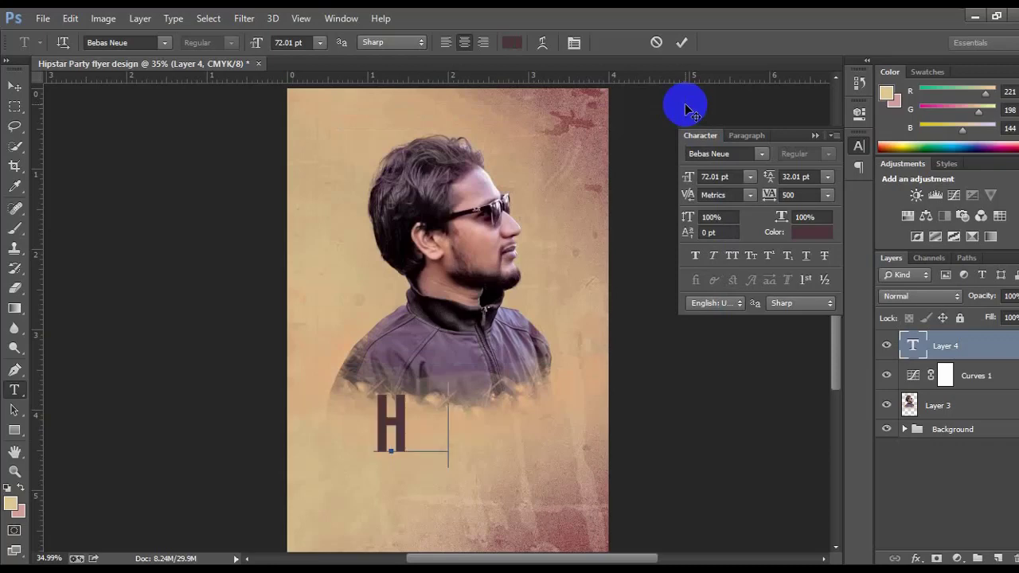
text(IP)
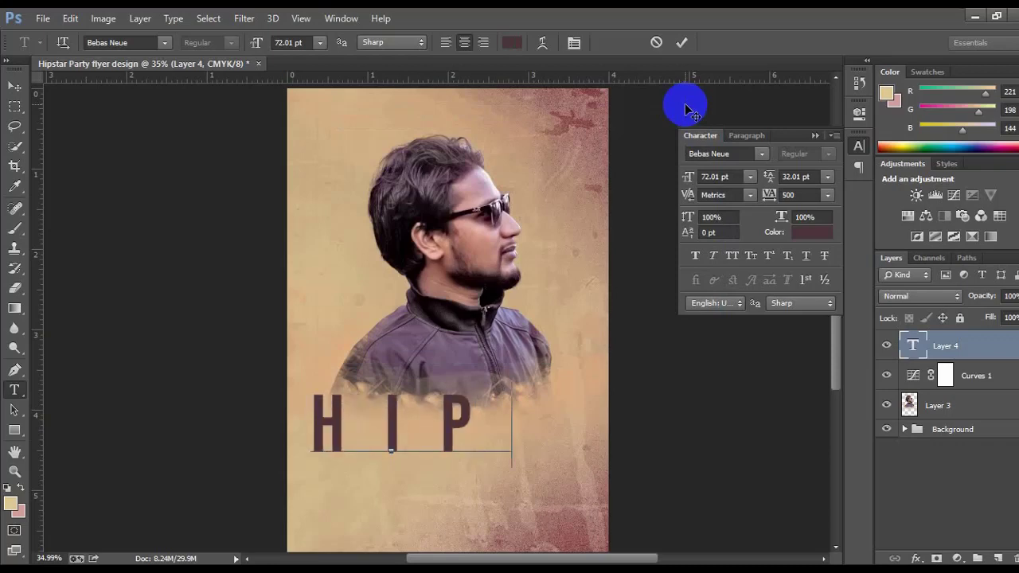
text(ST)
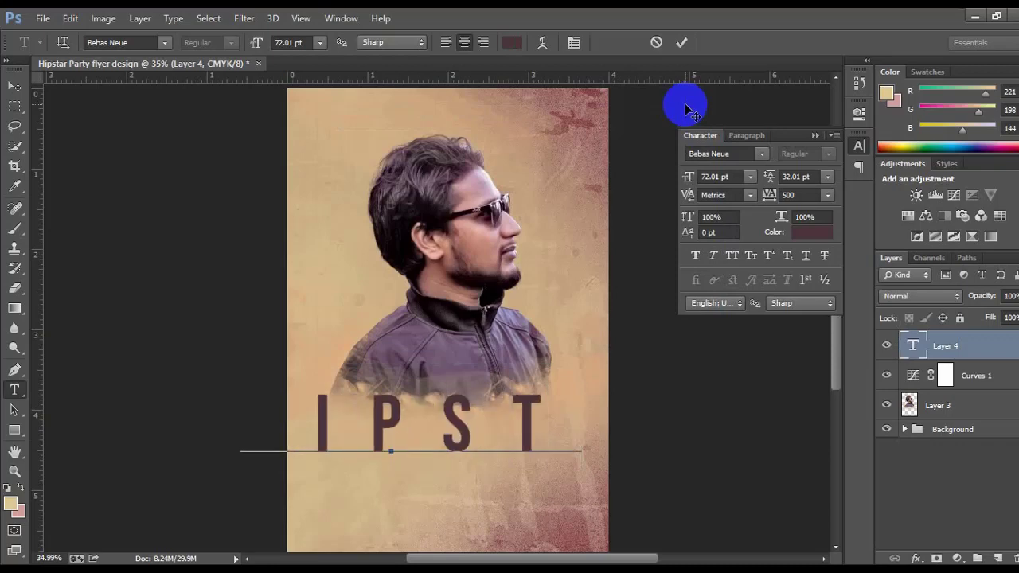
text(ER)
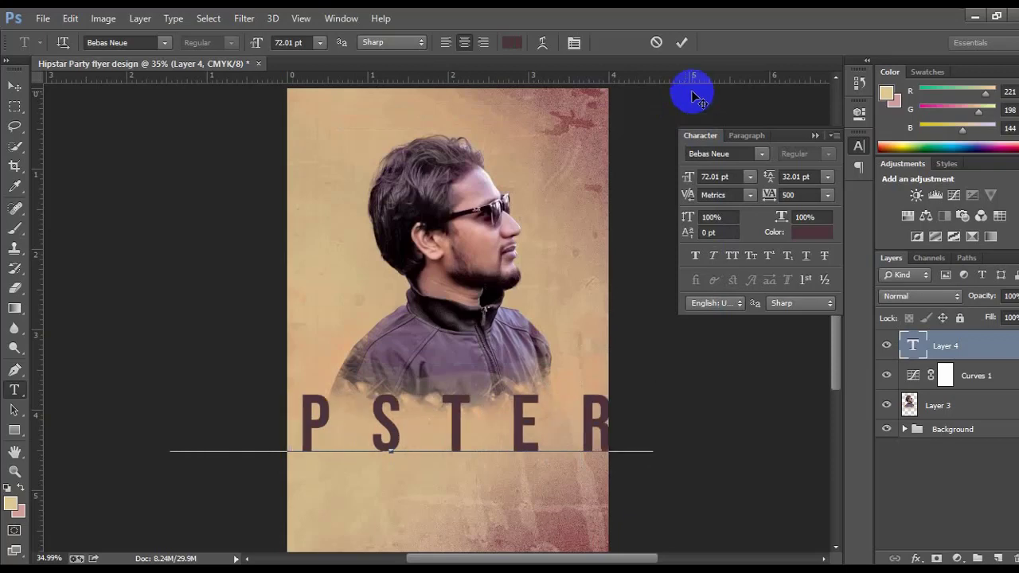
key(ctrl+a)
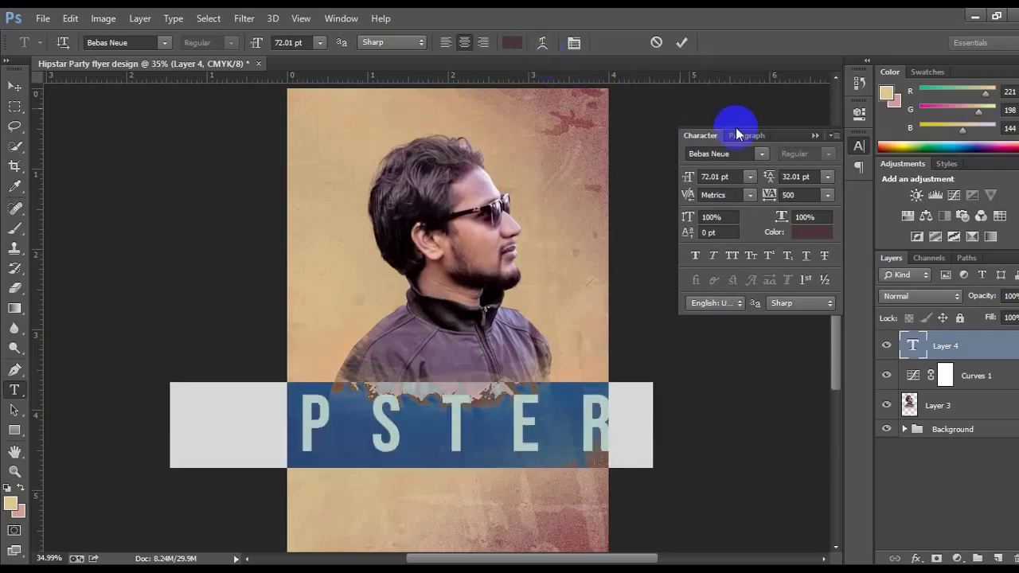
double_click(813, 178)
text(12)
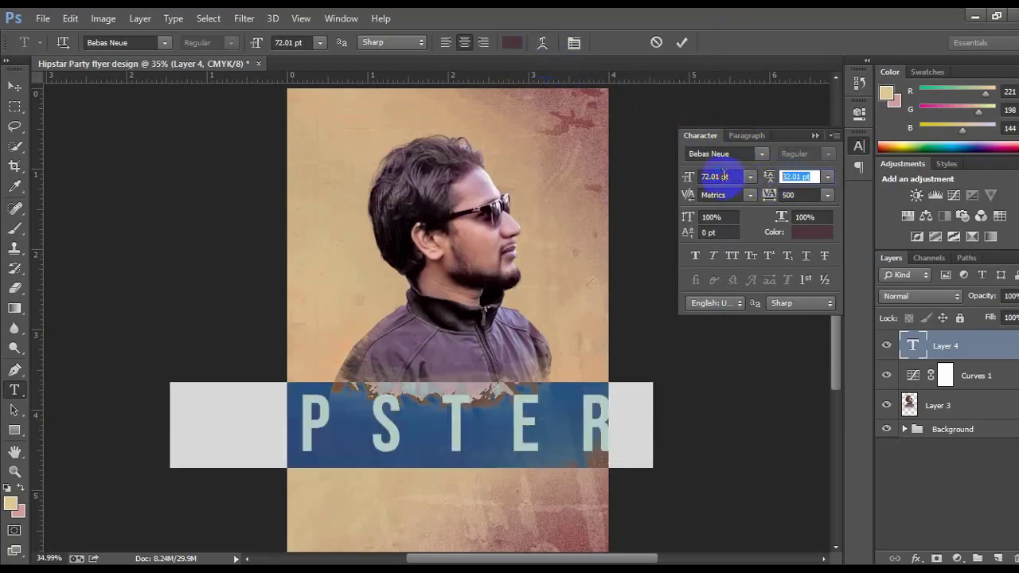
click(827, 195)
click(831, 250)
double_click(734, 178)
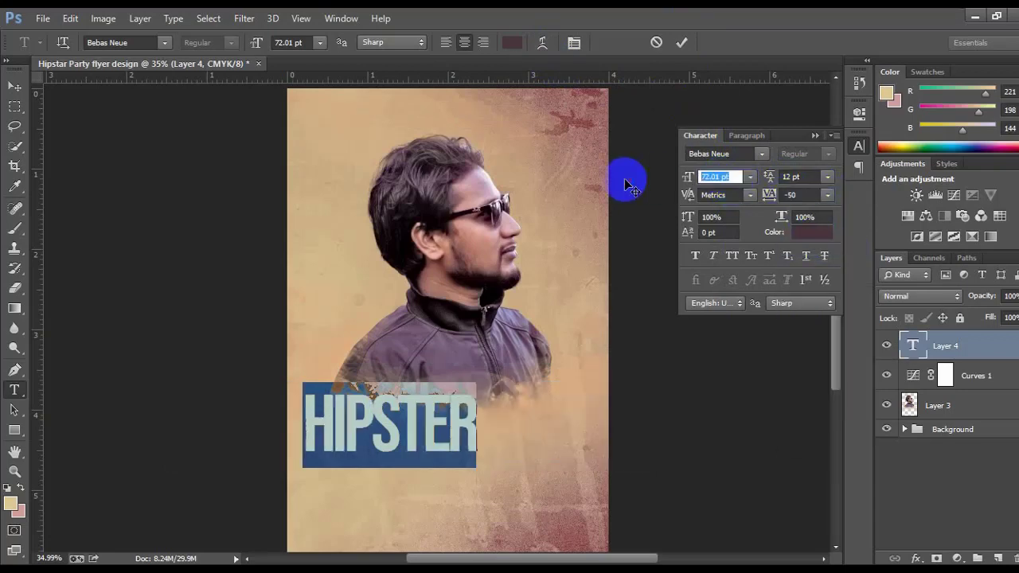
text(58)
key(Return)
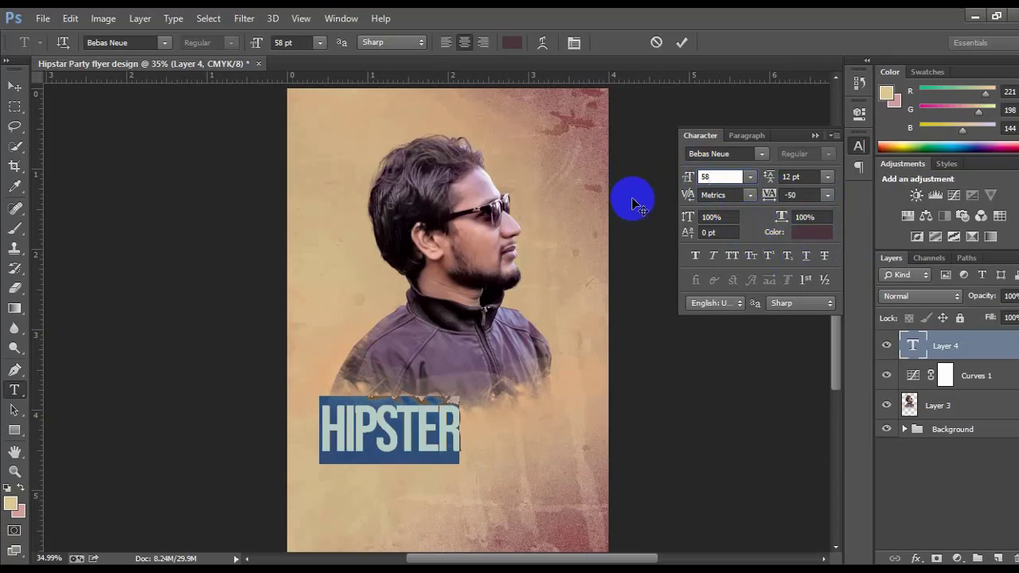
Set the headline in Franklin Gothic, make it all caps, and commit the text
click(756, 155)
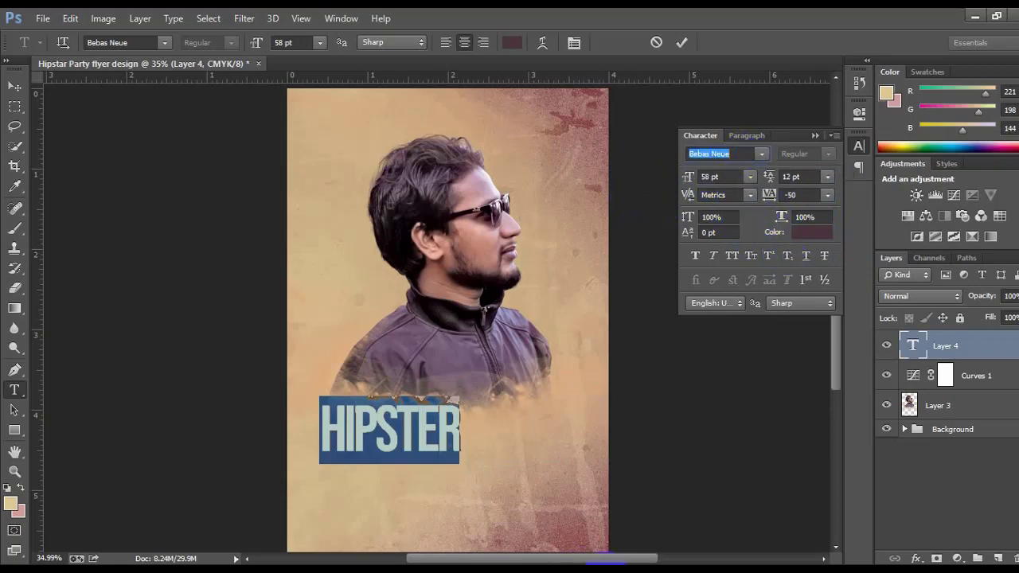
click(761, 154)
scroll(791, 374, down, 1)
scroll(785, 370, down, 10)
scroll(788, 390, down, 10)
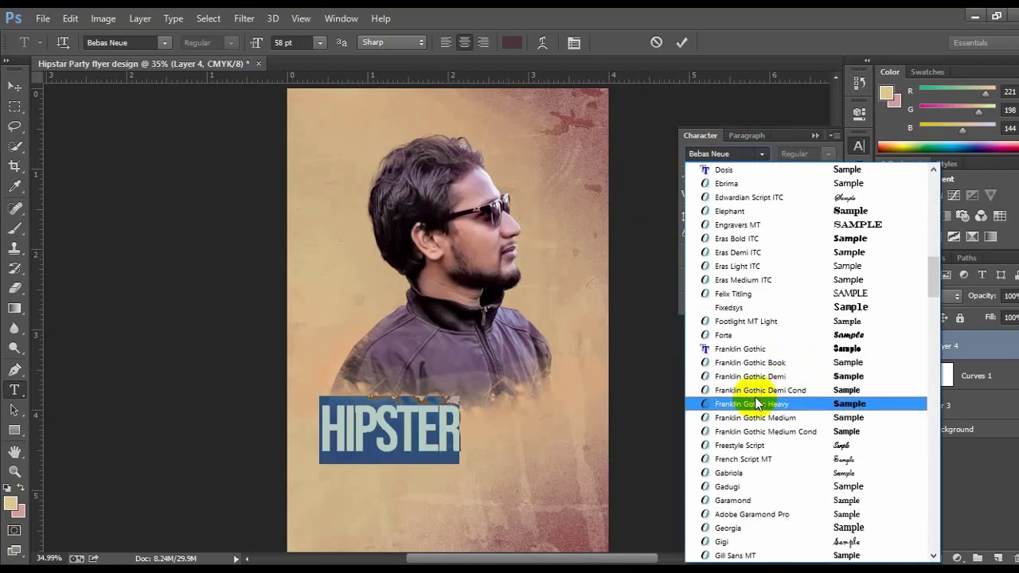
click(705, 365)
click(827, 154)
click(804, 167)
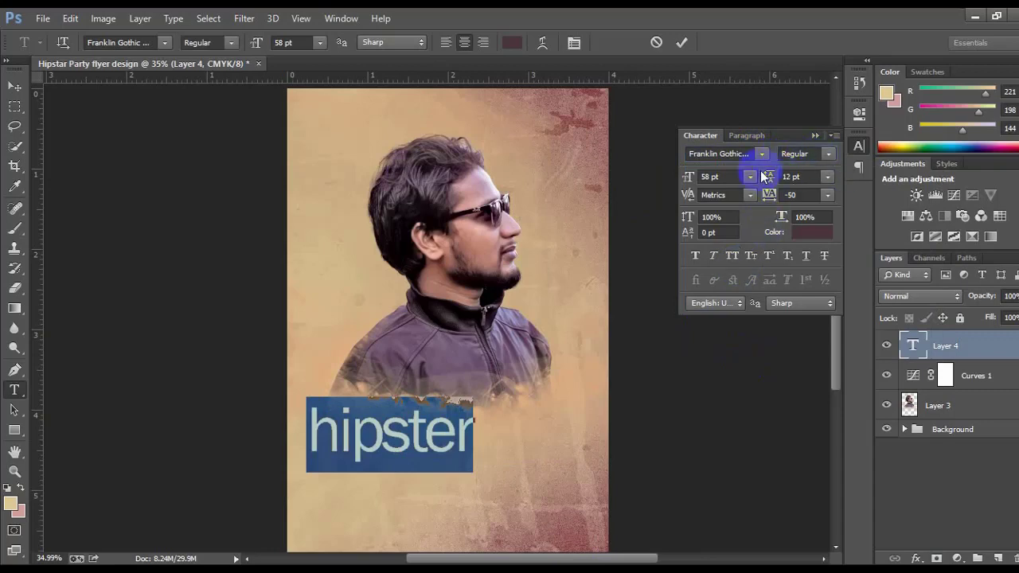
click(740, 154)
key(Down)
key(Down)
key(Down)
key(Down)
key(Down)
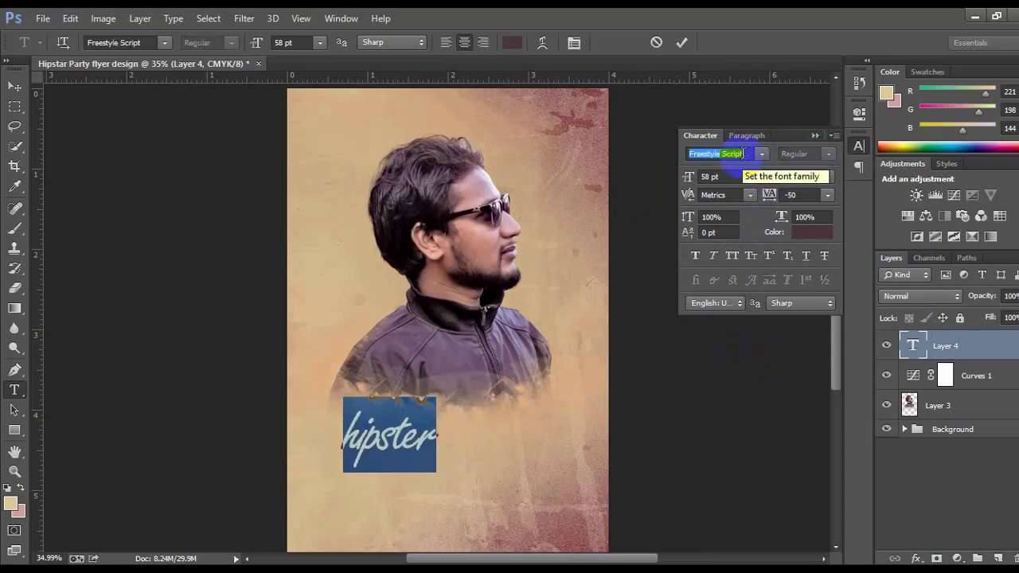
key(Up)
key(Up)
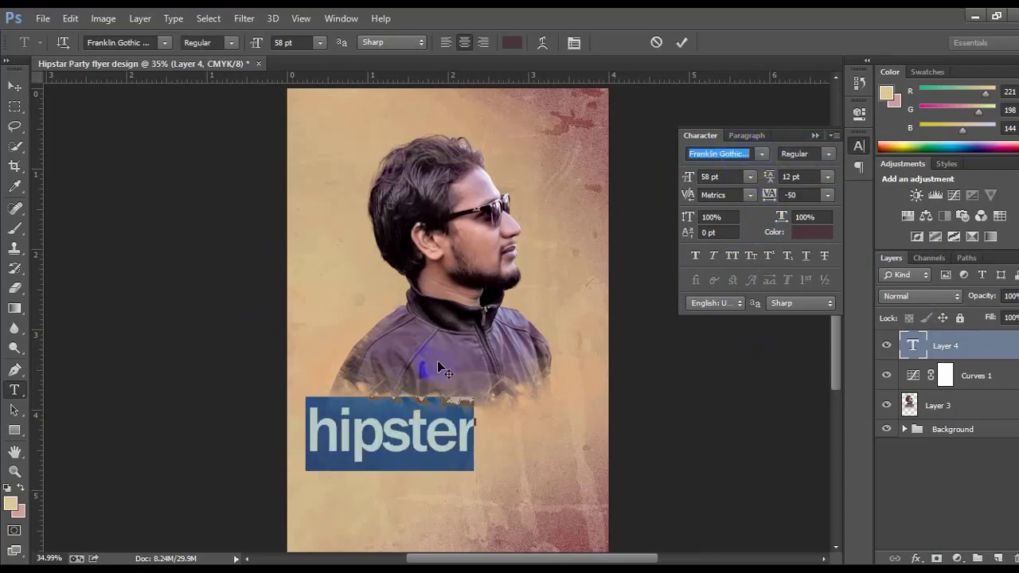
click(695, 255)
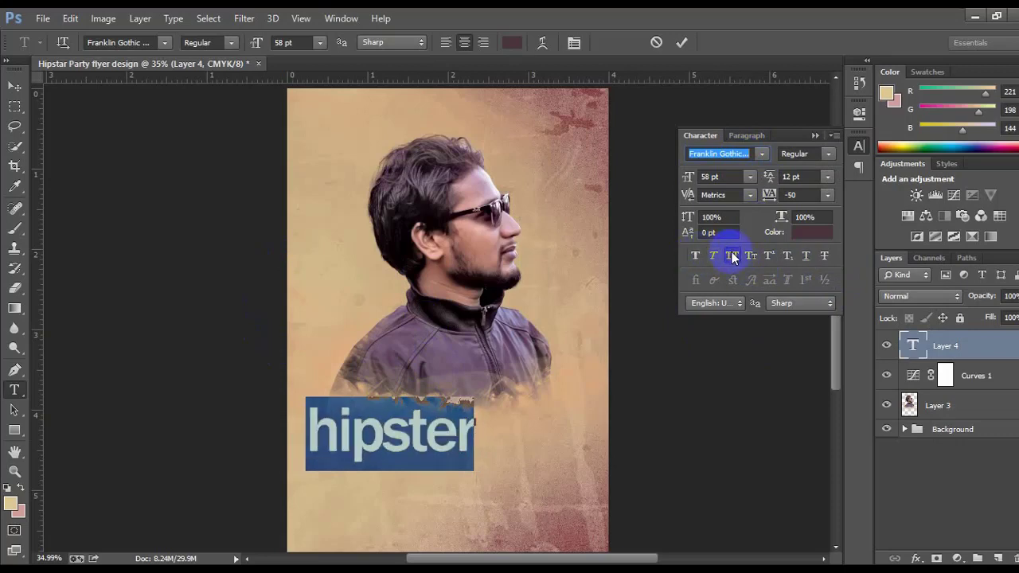
click(731, 255)
click(681, 42)
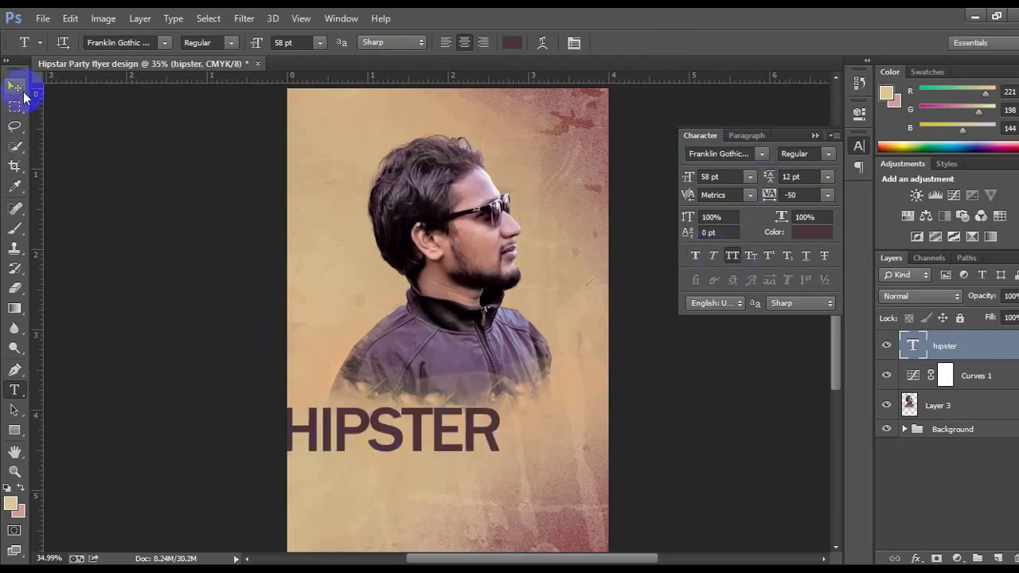
Shift the HIPSTER headline right and down on the flyer
click(14, 85)
mouse_move(412, 448)
mouse_down()
mouse_move(473, 445)
mouse_move(476, 454)
mouse_move(464, 429)
mouse_up()
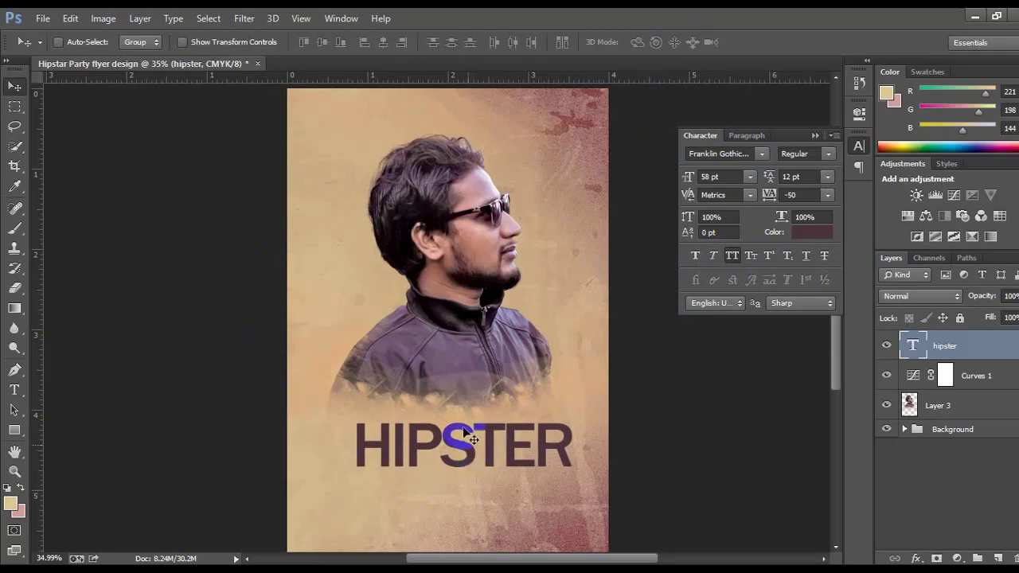
drag(462, 358, 478, 220)
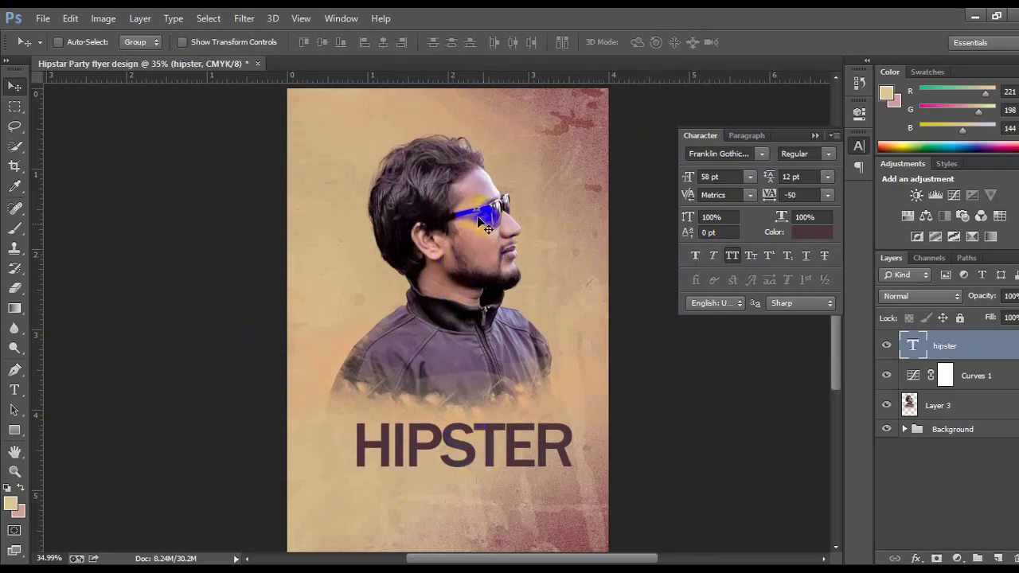
scroll(486, 370, down, 2)
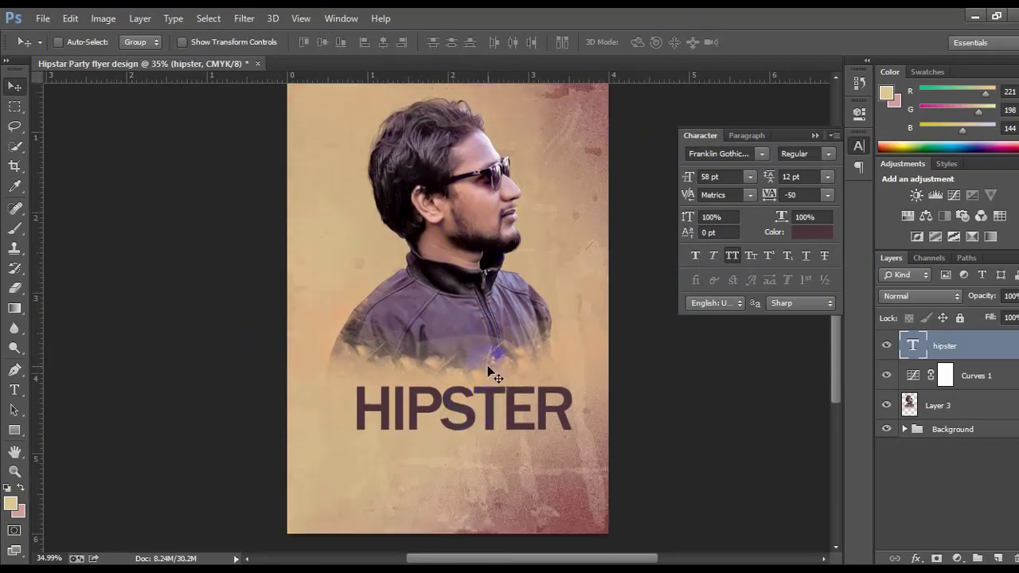
Raise the portrait Layer 3 together with its Curves 1 adjustment slightly
right_click(450, 259)
click(468, 263)
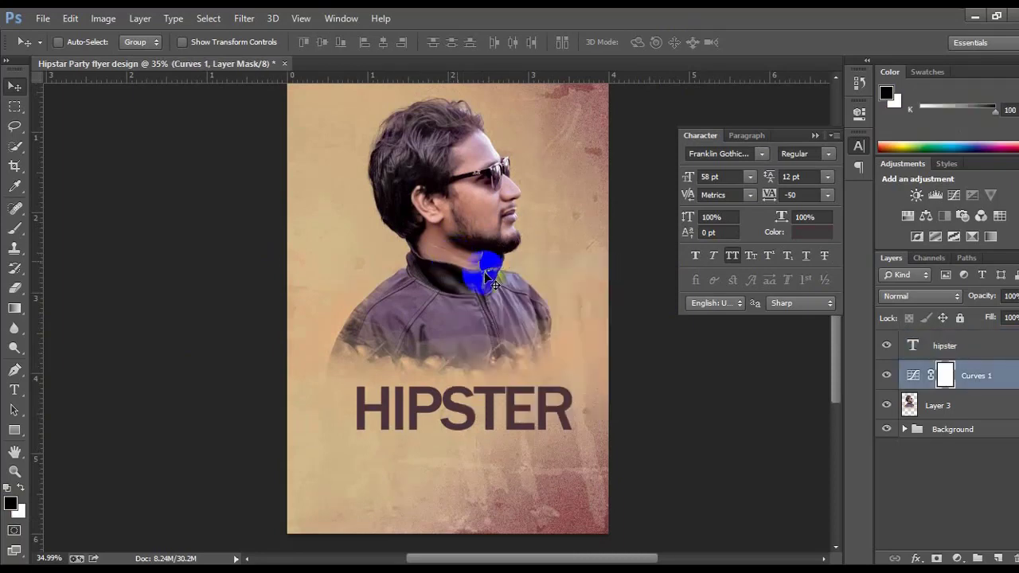
click(927, 406)
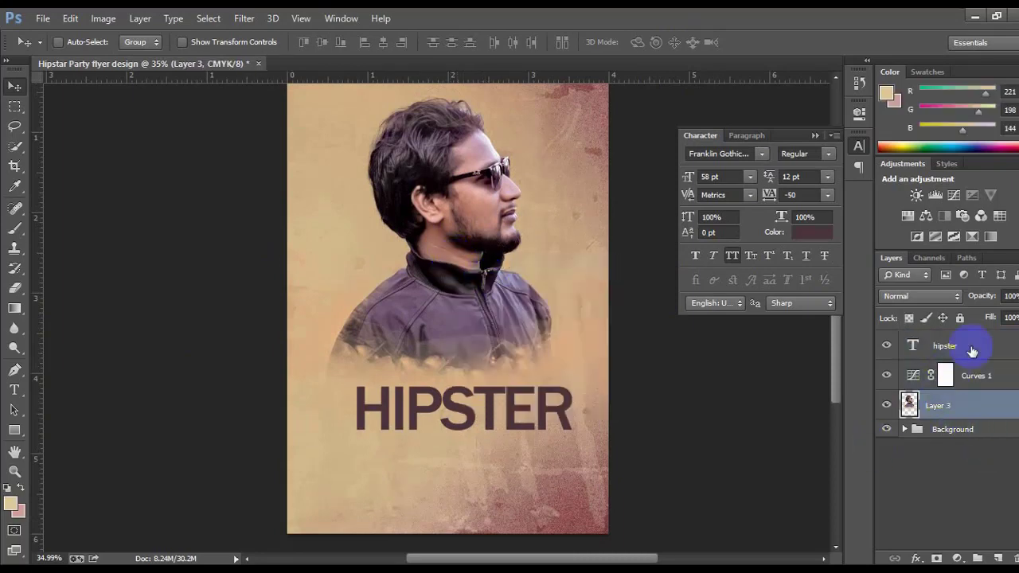
shift+click(968, 375)
drag(491, 279, 491, 267)
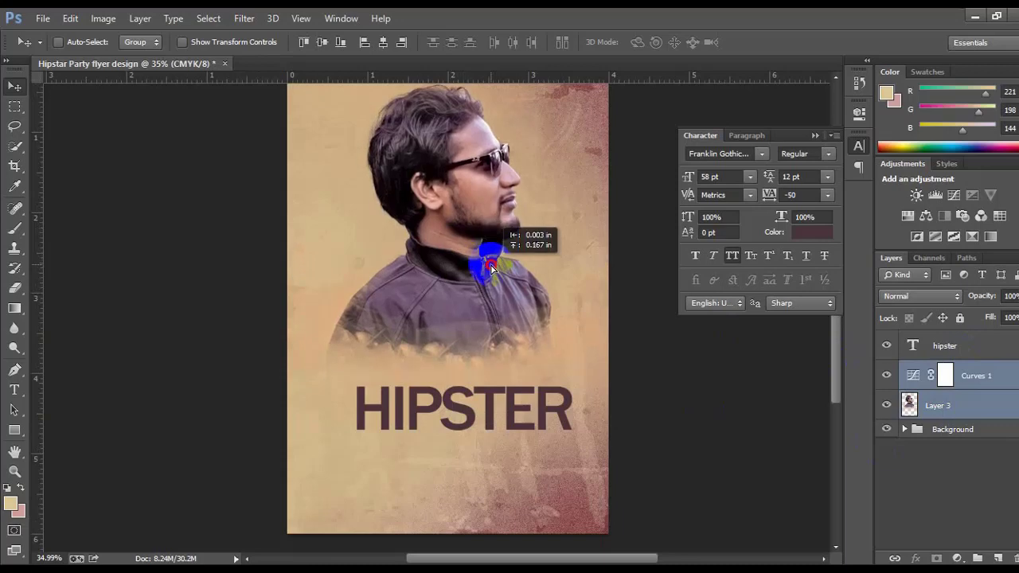
Nudge the HIPSTER headline up and left so it sits just beneath the portrait
right_click(463, 407)
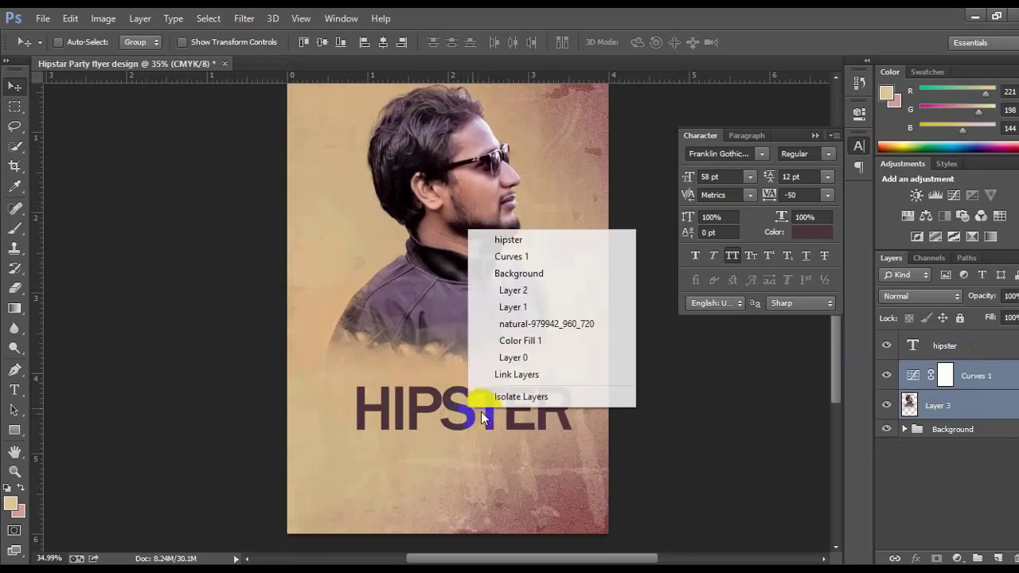
click(406, 414)
right_click(406, 412)
click(476, 243)
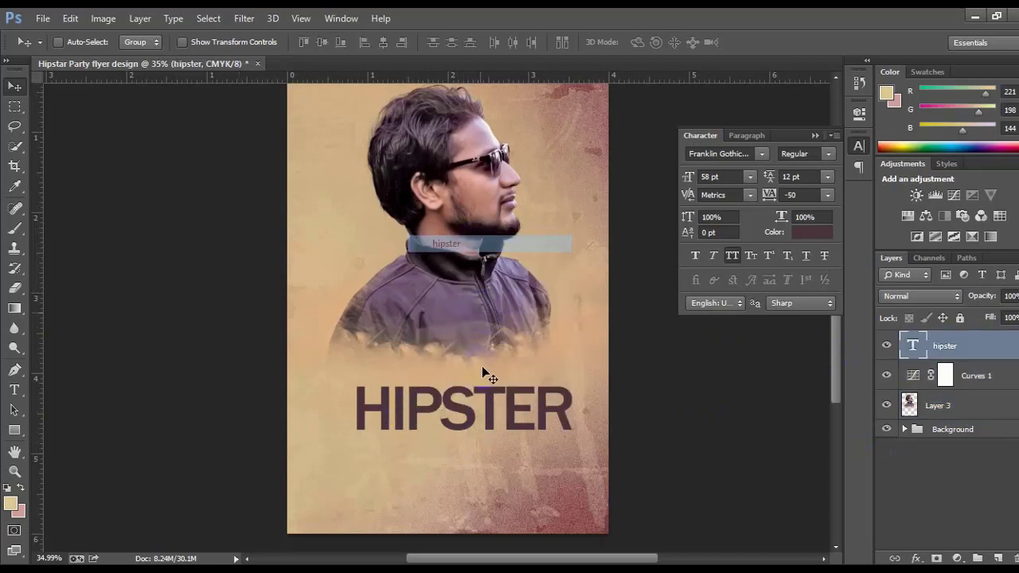
drag(468, 392, 460, 386)
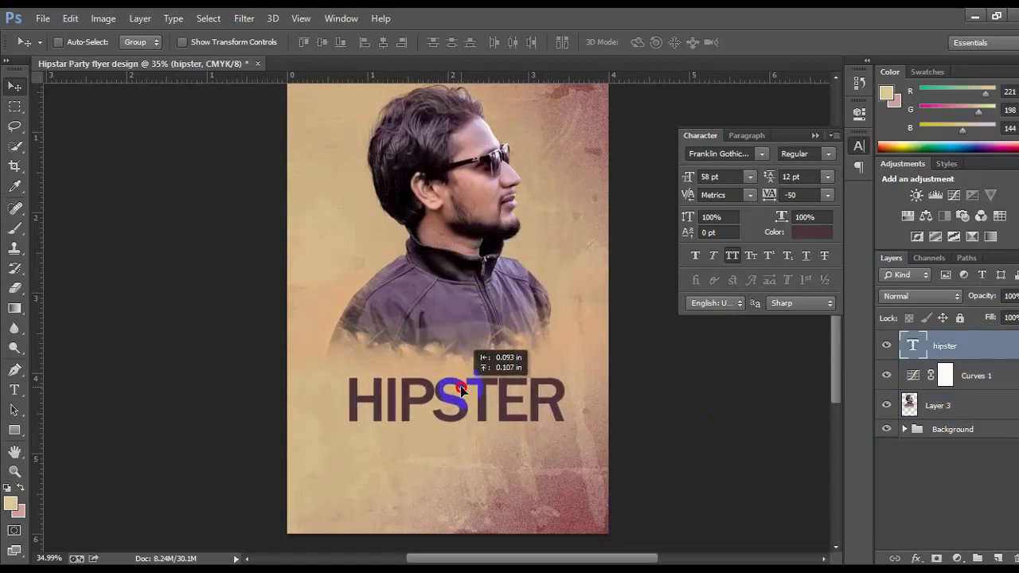
Set the HIPSTER layer's blend mode to Color Burn for a deep-red headline
click(951, 348)
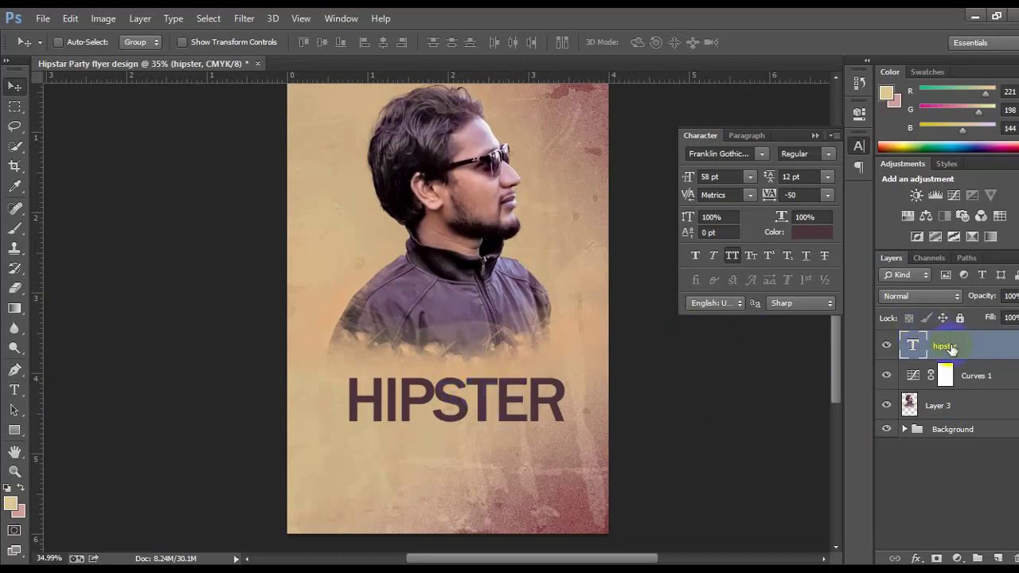
click(914, 298)
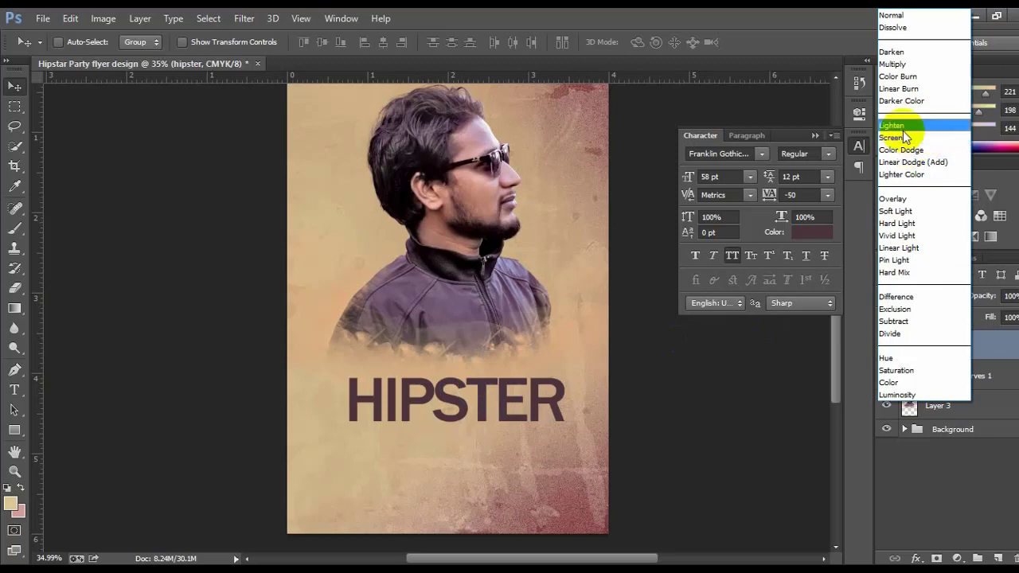
click(901, 77)
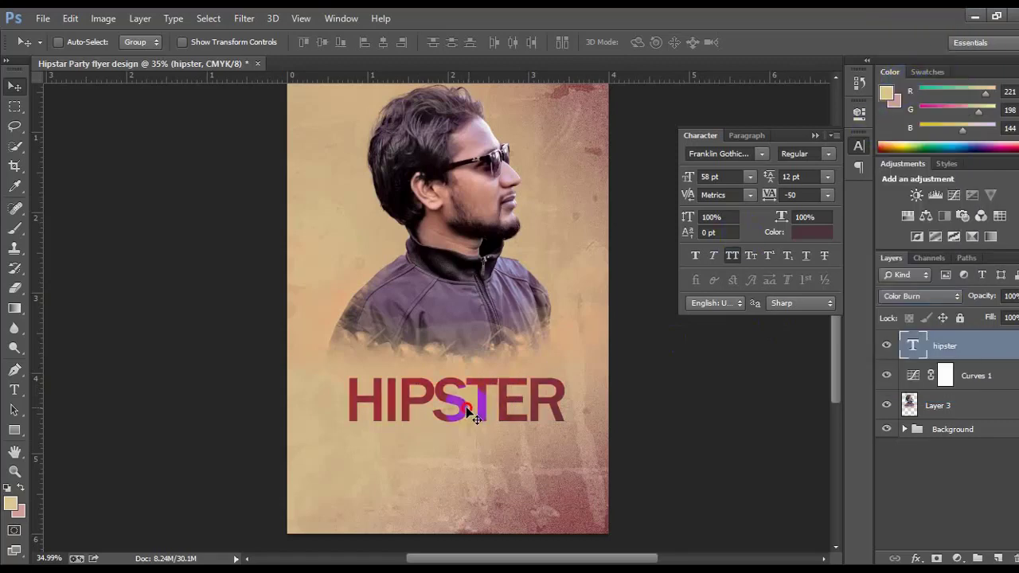
Centre the HIPSTER headline horizontally against the Background
drag(468, 409, 474, 409)
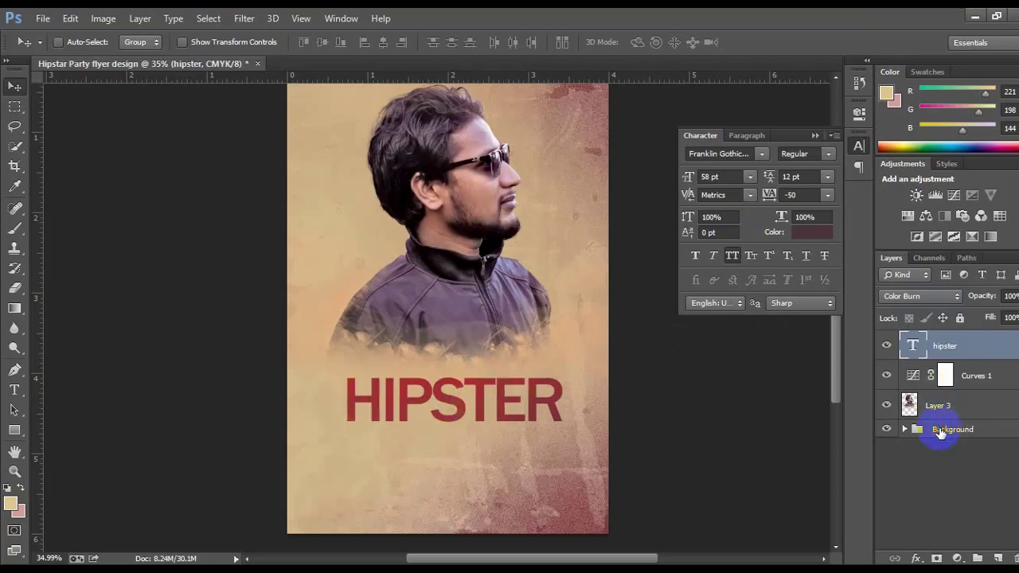
ctrl+click(940, 431)
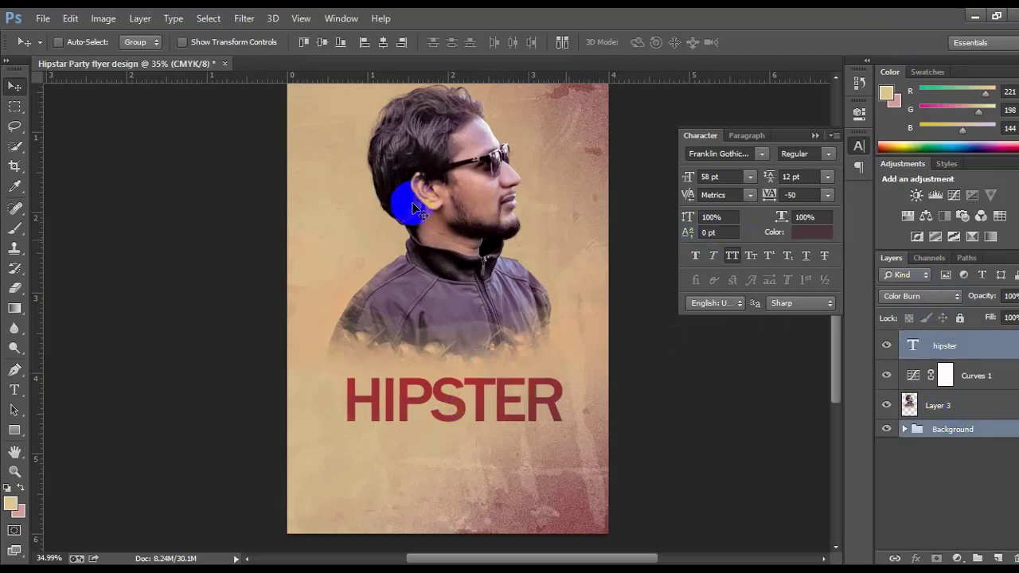
click(383, 43)
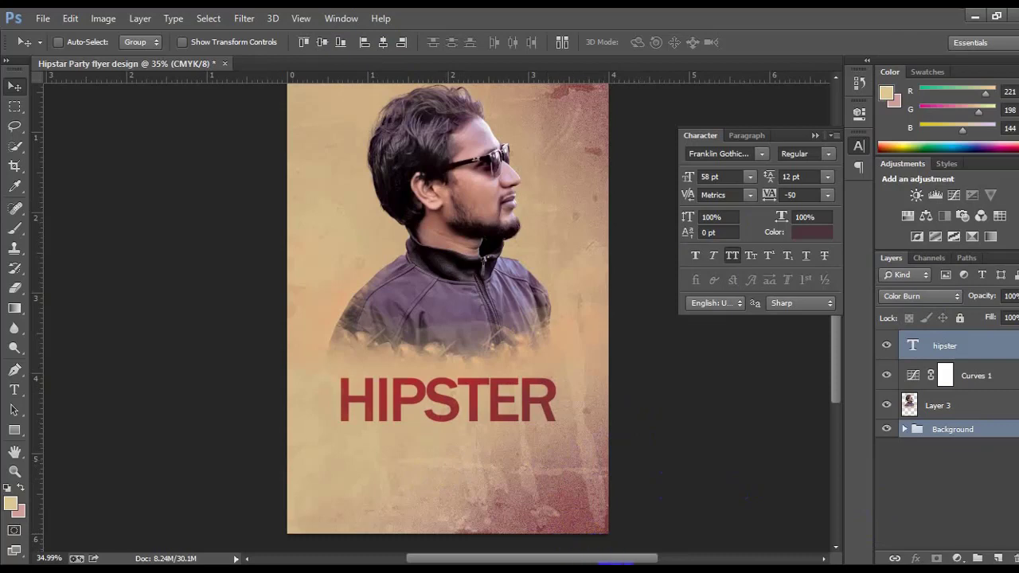
Duplicate the HIPSTER headline onto a line below and change its text to PARTY
click(478, 434)
click(915, 358)
drag(477, 406, 477, 455)
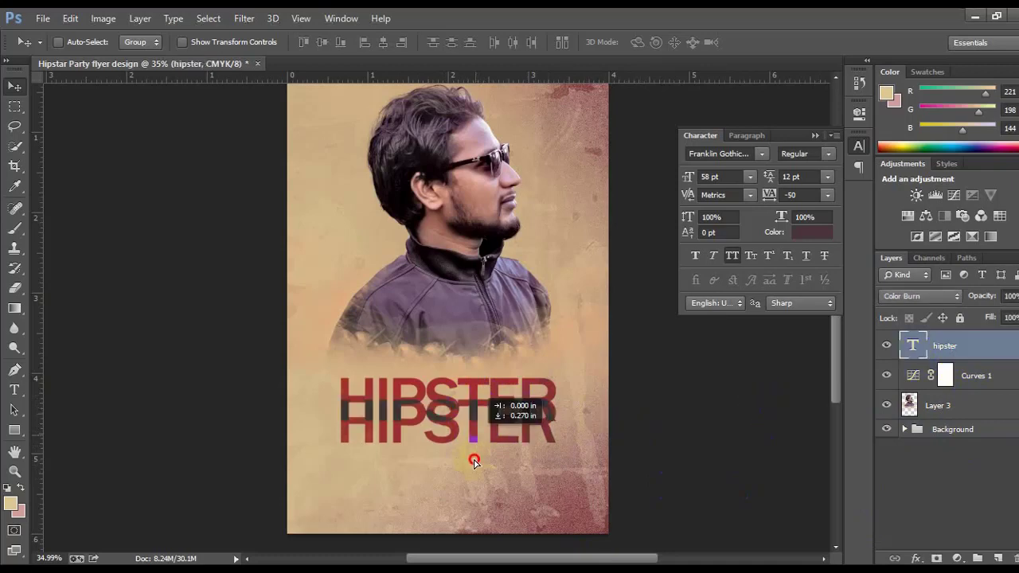
double_click(914, 347)
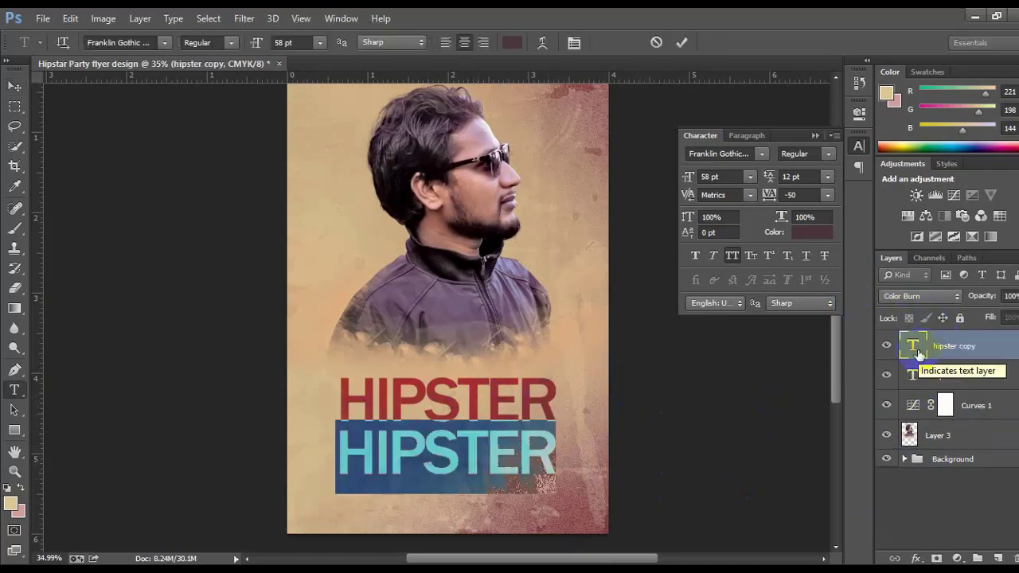
text(PA)
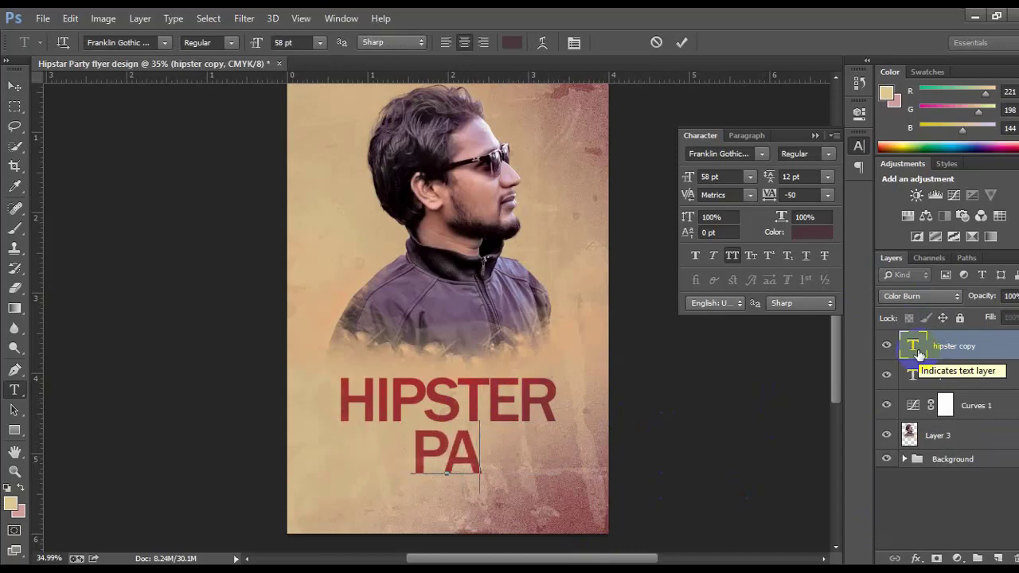
text(RTY)
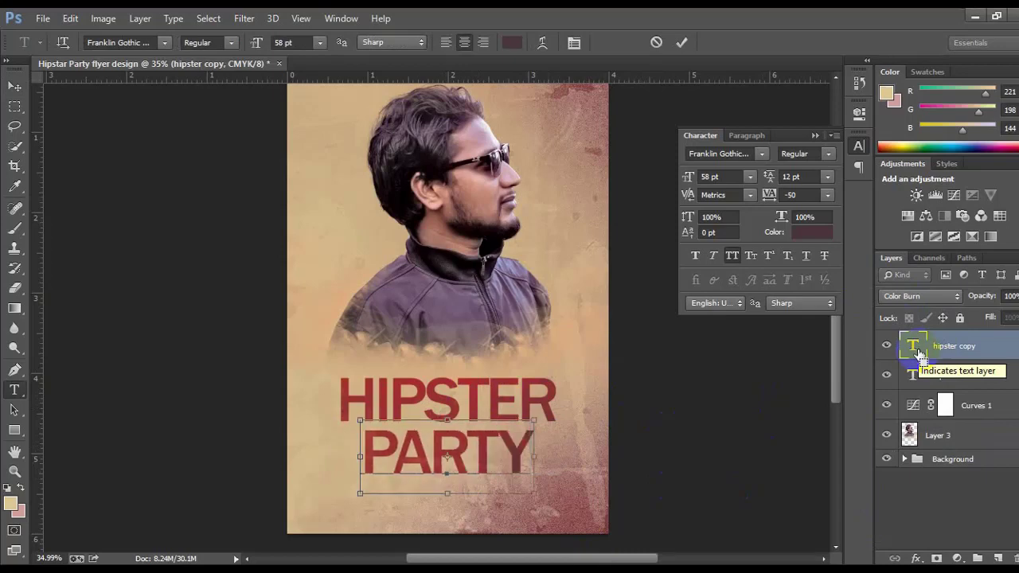
Set the PARTY text in Montserrat (OT1) ExtraLight
double_click(913, 345)
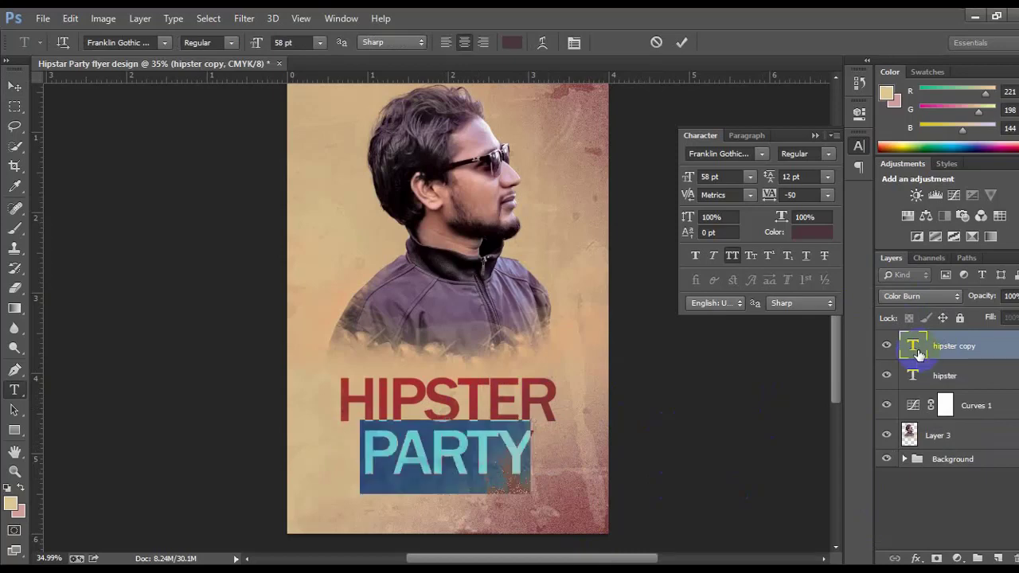
click(762, 154)
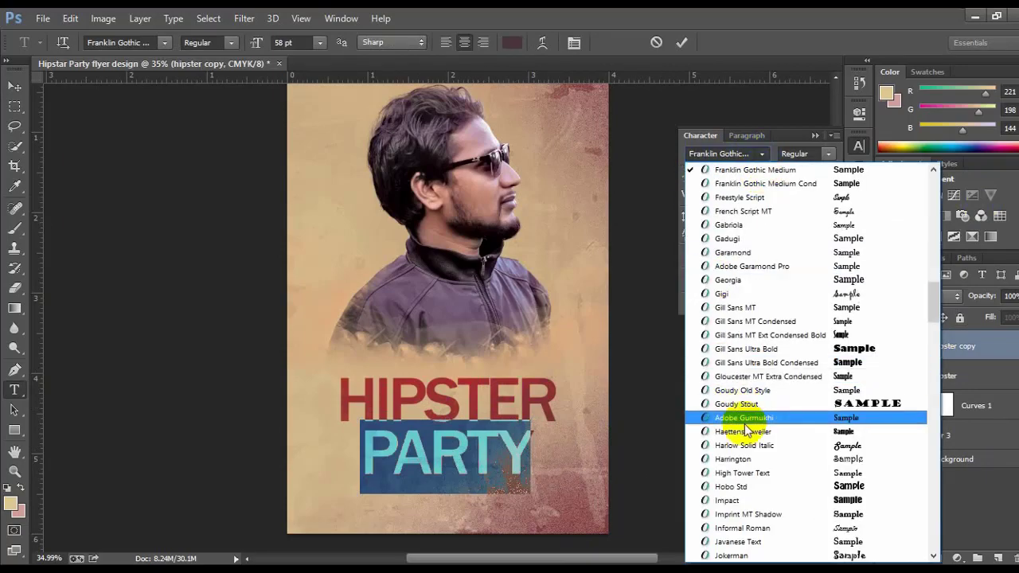
scroll(756, 442, down, 3)
scroll(777, 452, down, 4)
scroll(780, 457, down, 5)
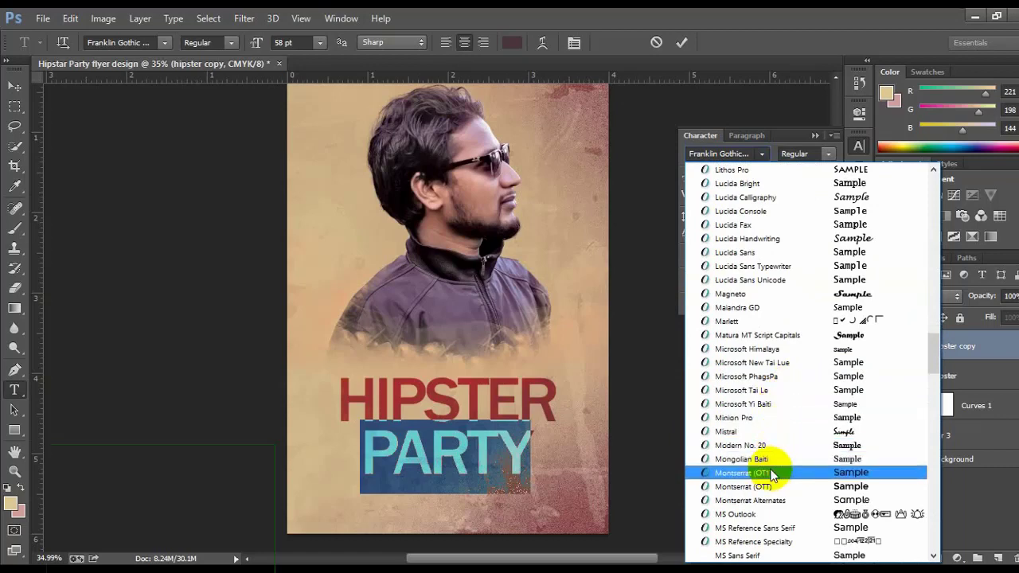
click(770, 472)
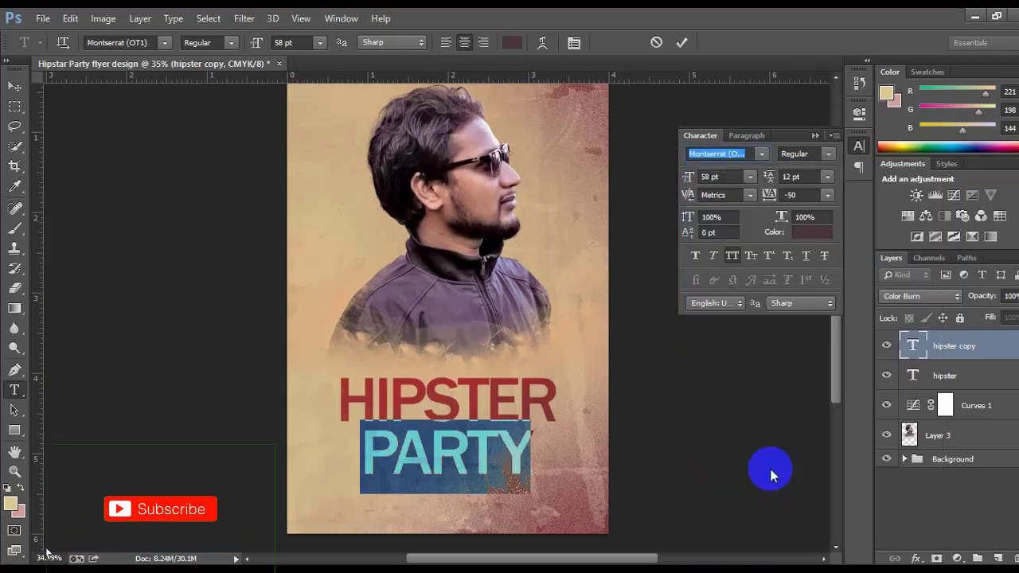
click(828, 154)
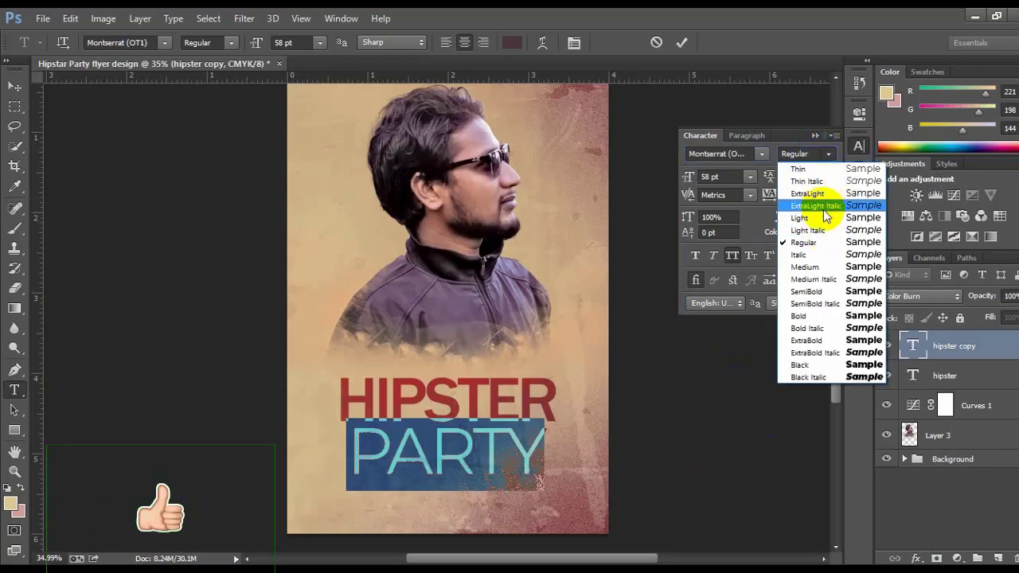
click(808, 193)
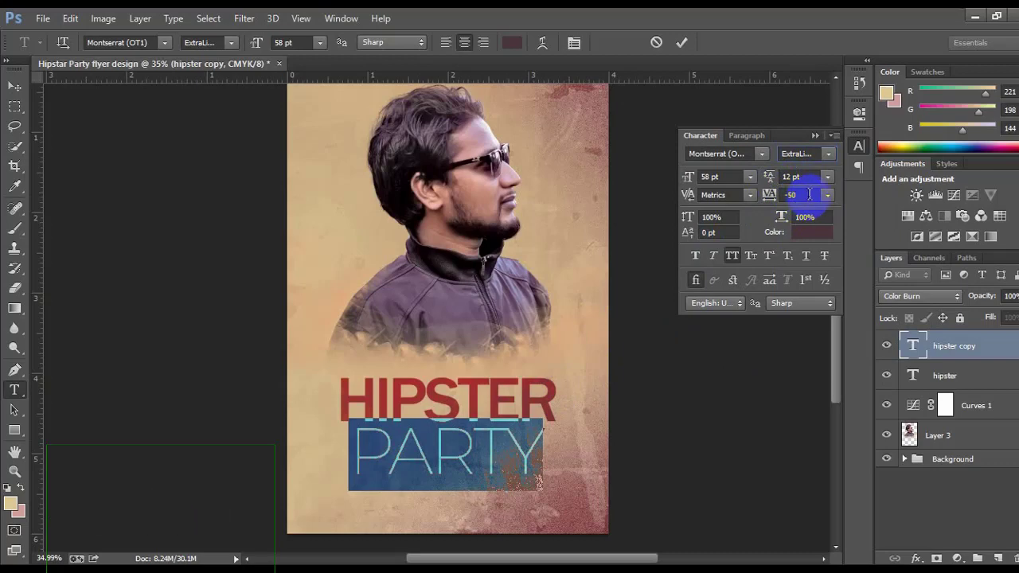
Give PARTY tracking 25 and a 32 pt size, then commit the text
drag(800, 194, 750, 199)
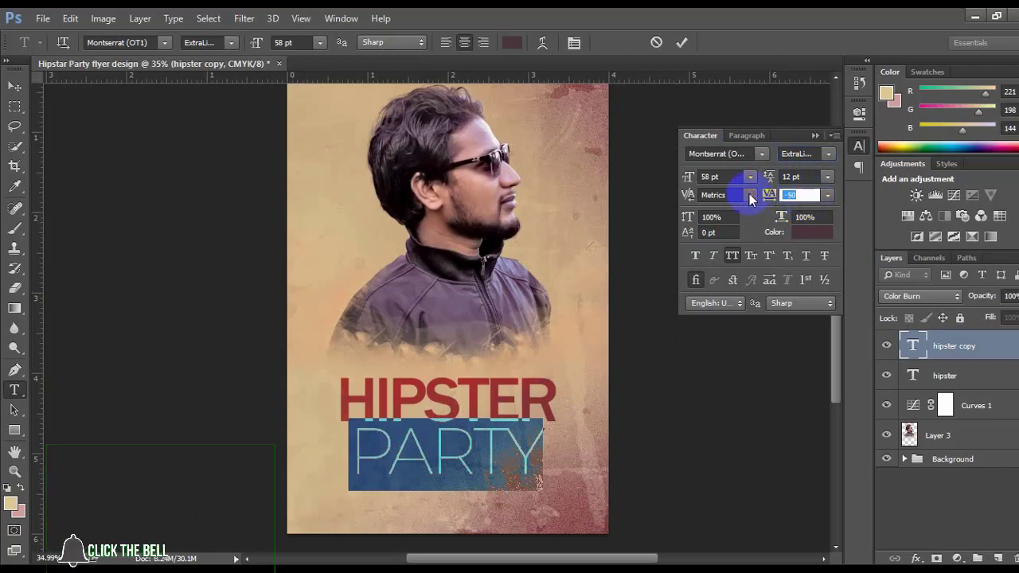
text(2)
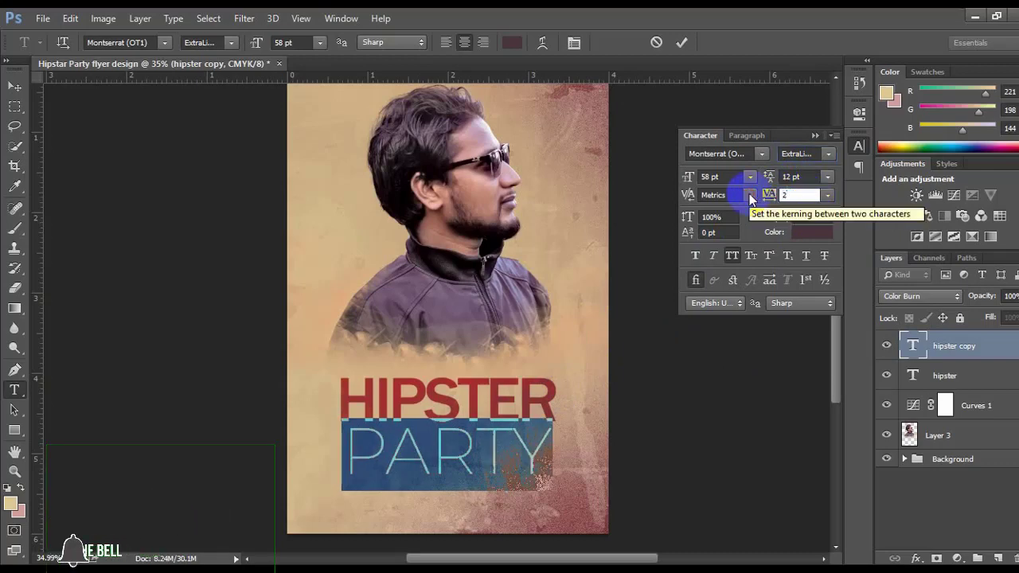
text(5)
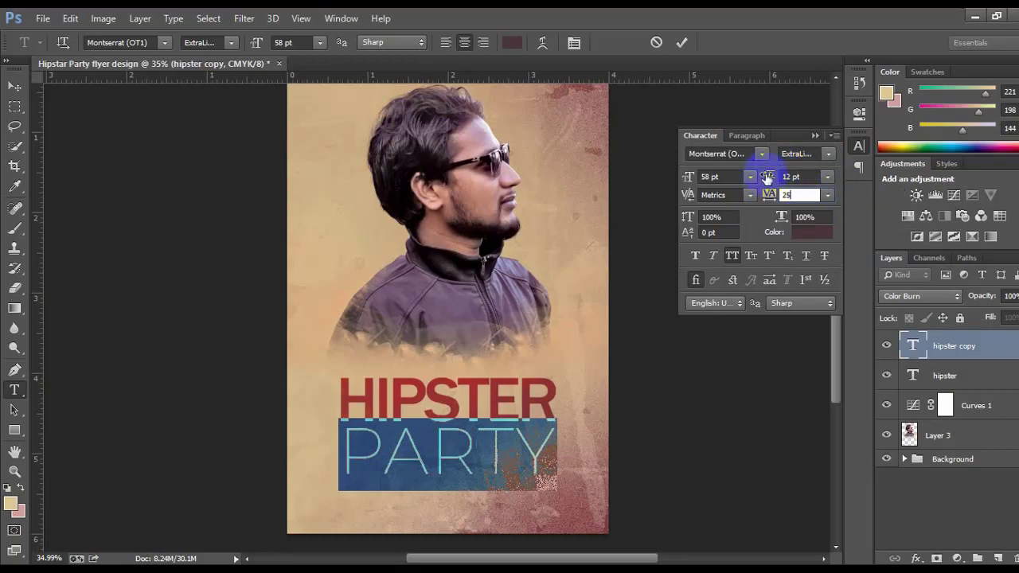
click(701, 176)
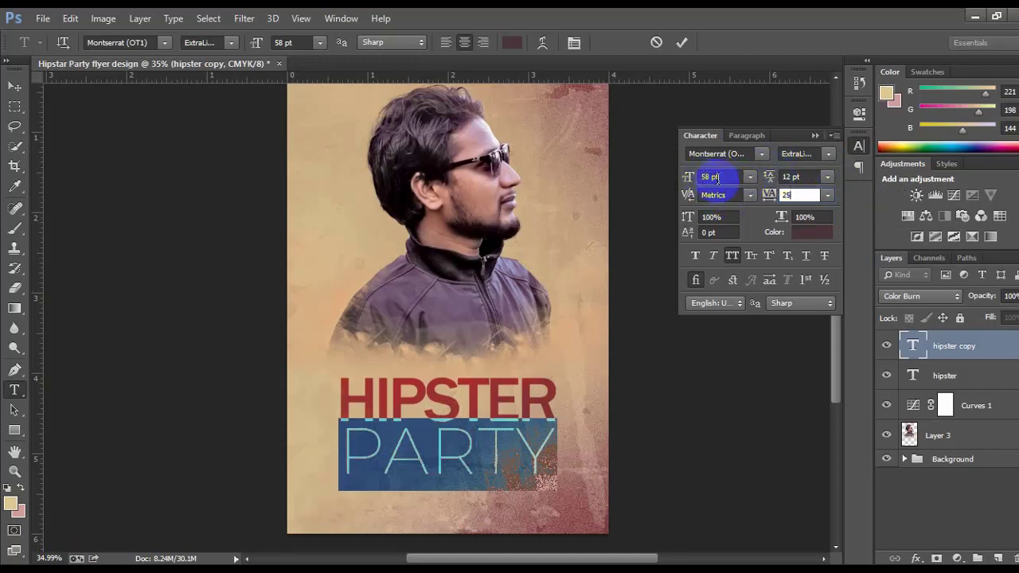
text(2)
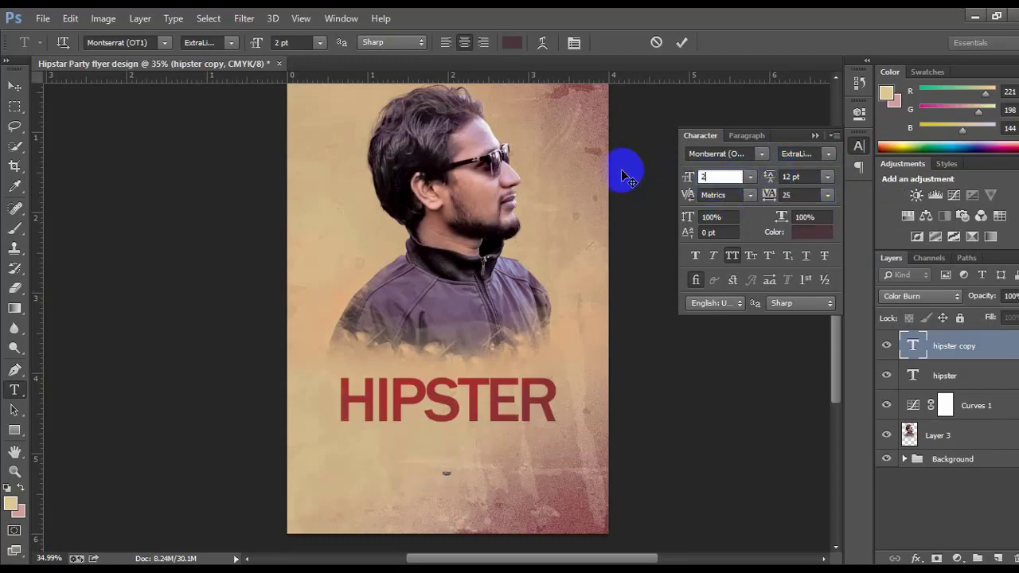
text(4)
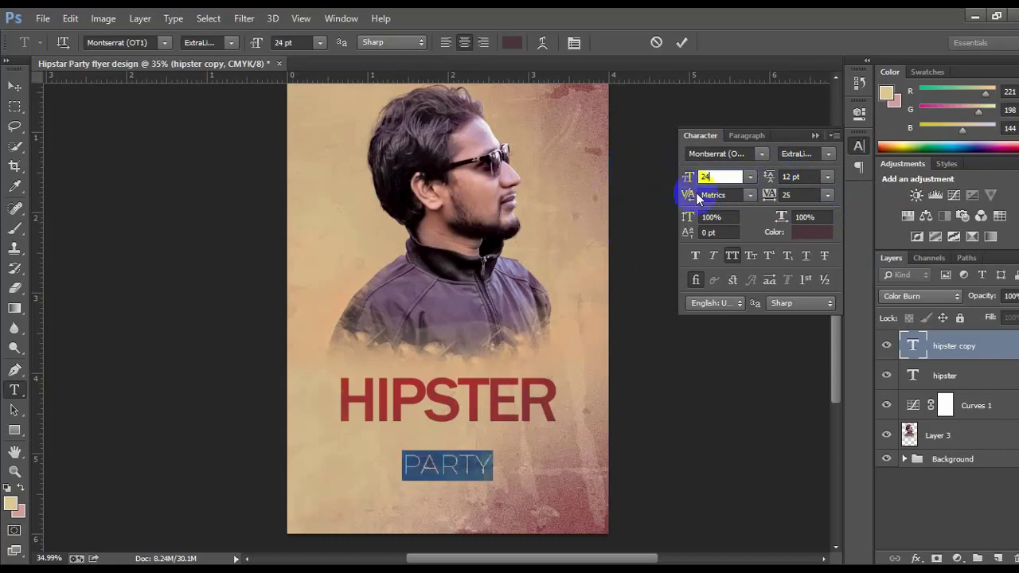
click(712, 175)
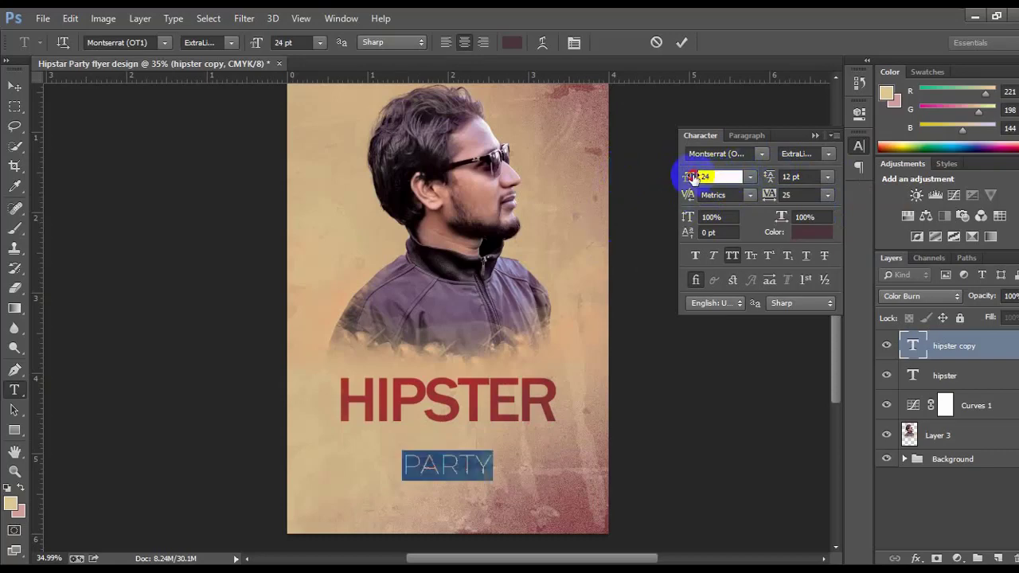
drag(691, 177, 699, 178)
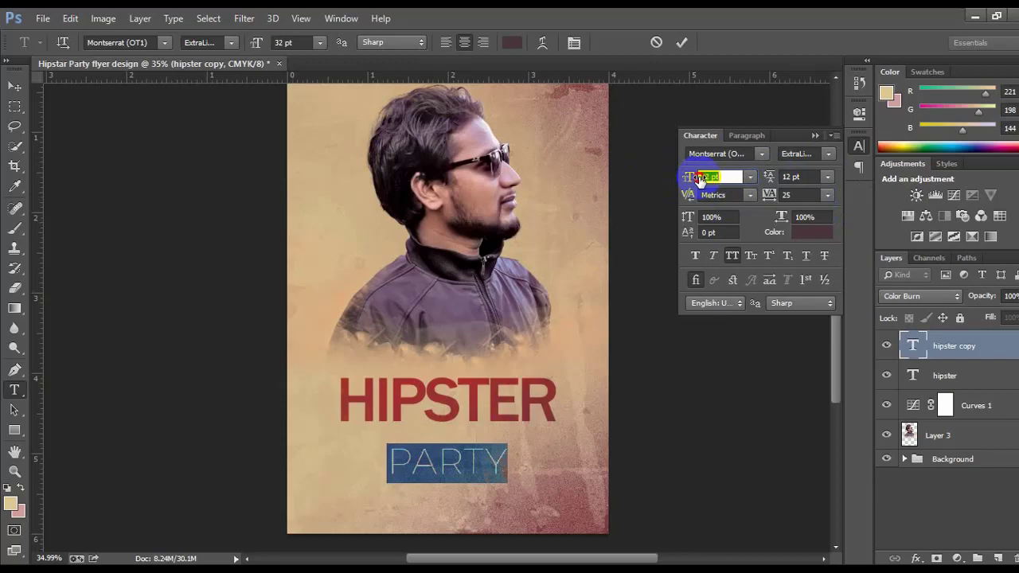
click(681, 43)
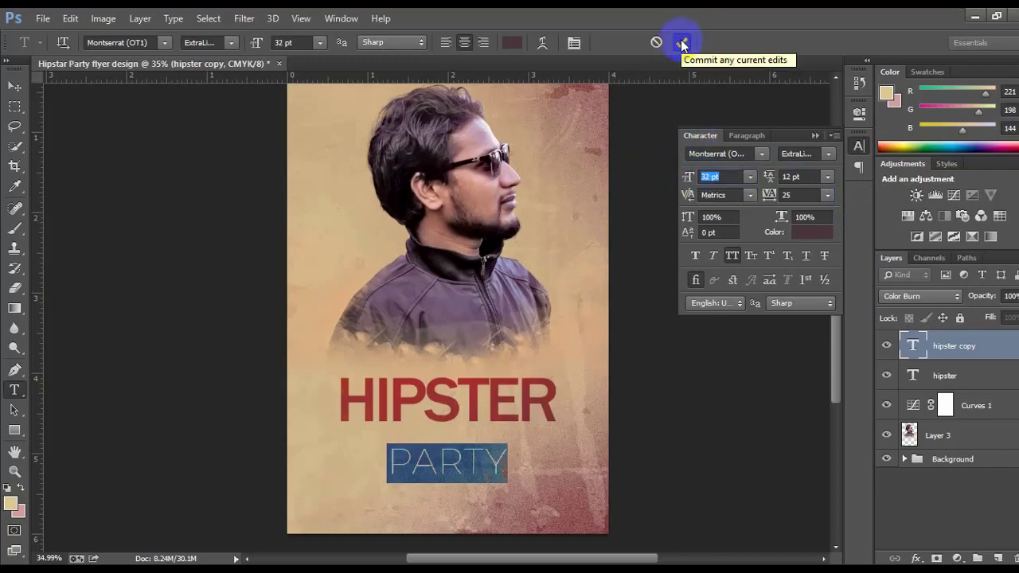
key(v)
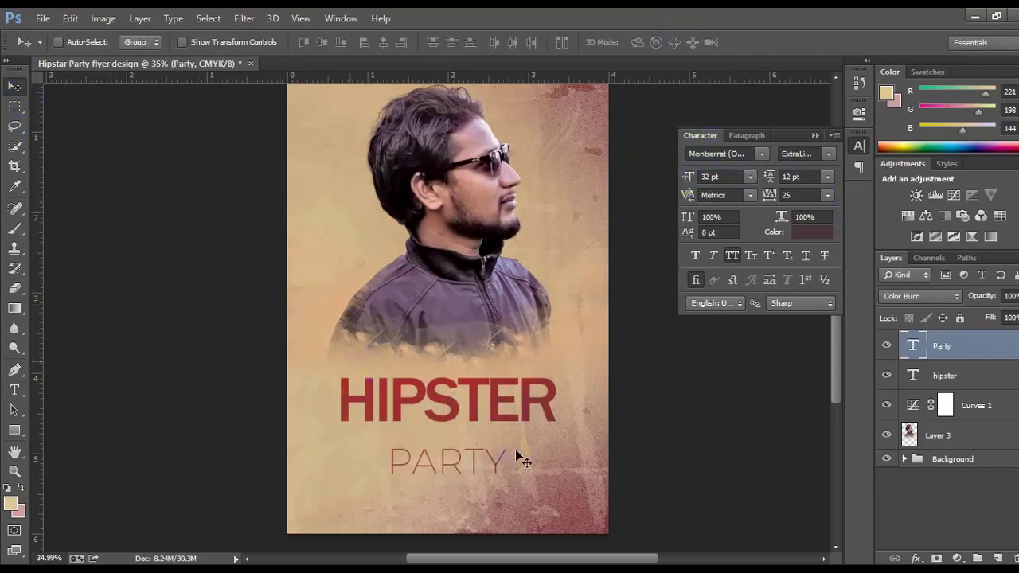
Set the PARTY layer to Normal blending and nudge it up under HIPSTER
drag(490, 465, 491, 444)
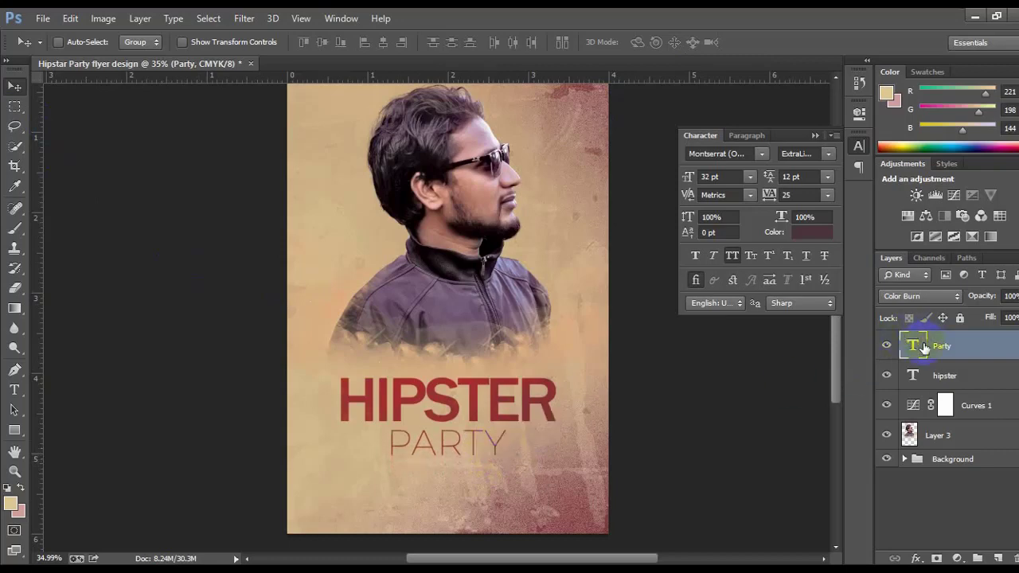
click(906, 299)
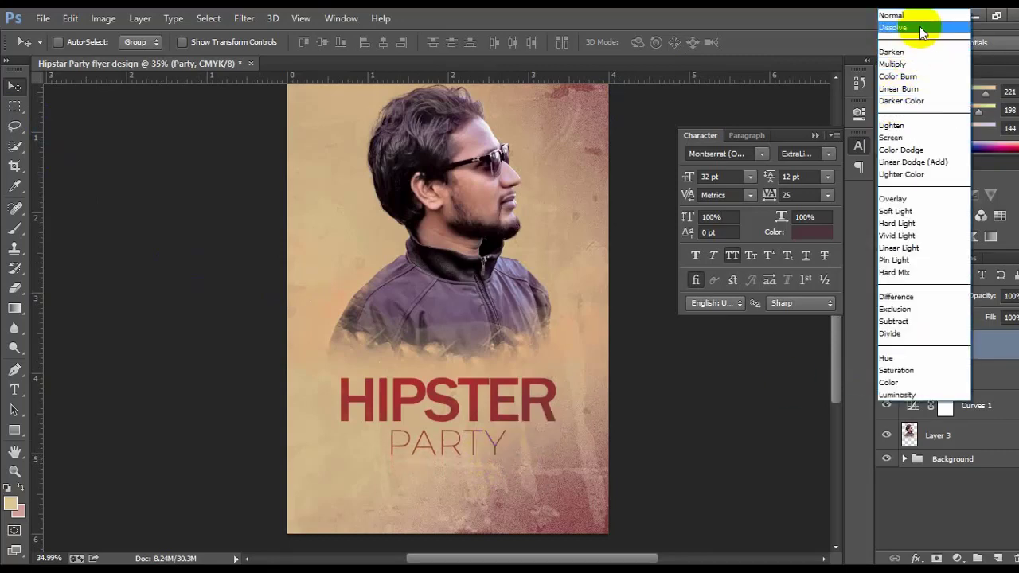
click(915, 16)
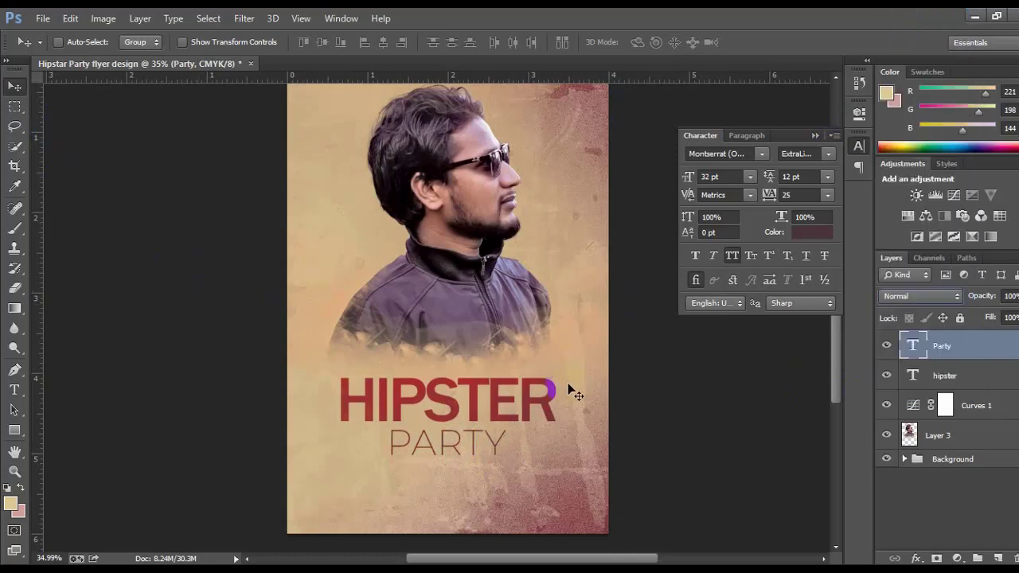
drag(479, 434, 491, 435)
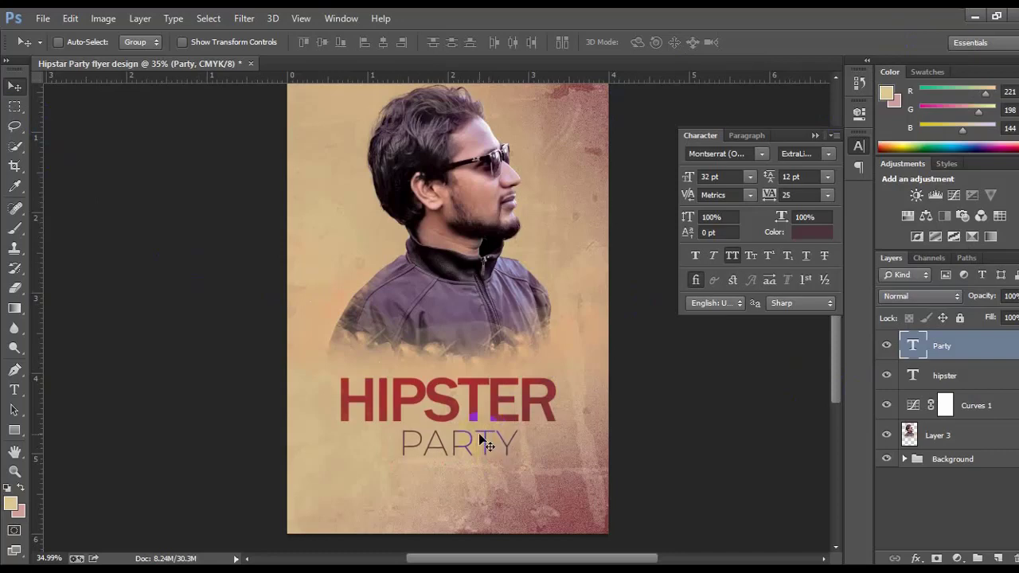
Scale PARTY down slightly so it sits neatly under HIPSTER
key(ctrl+t)
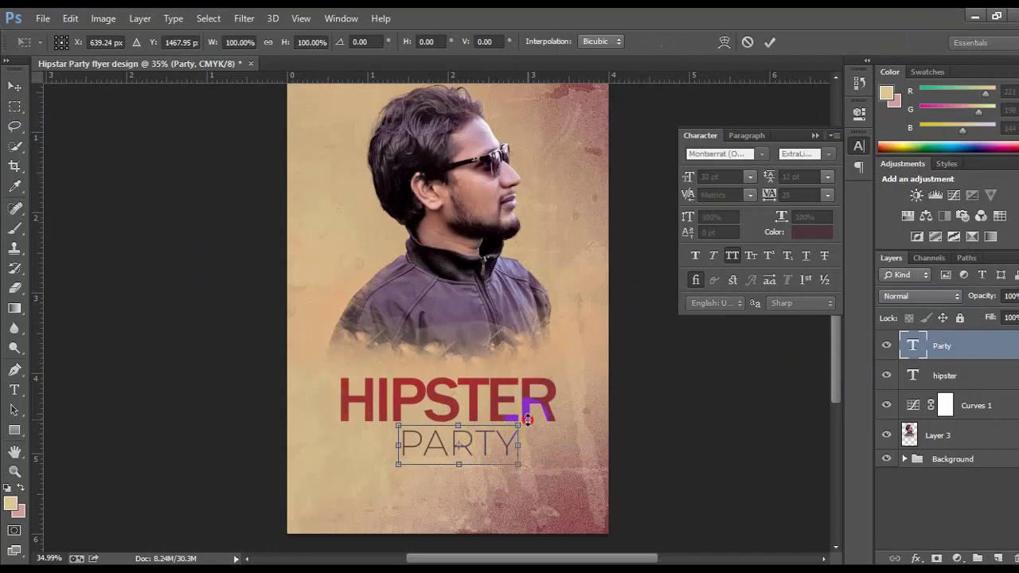
drag(527, 420, 520, 422)
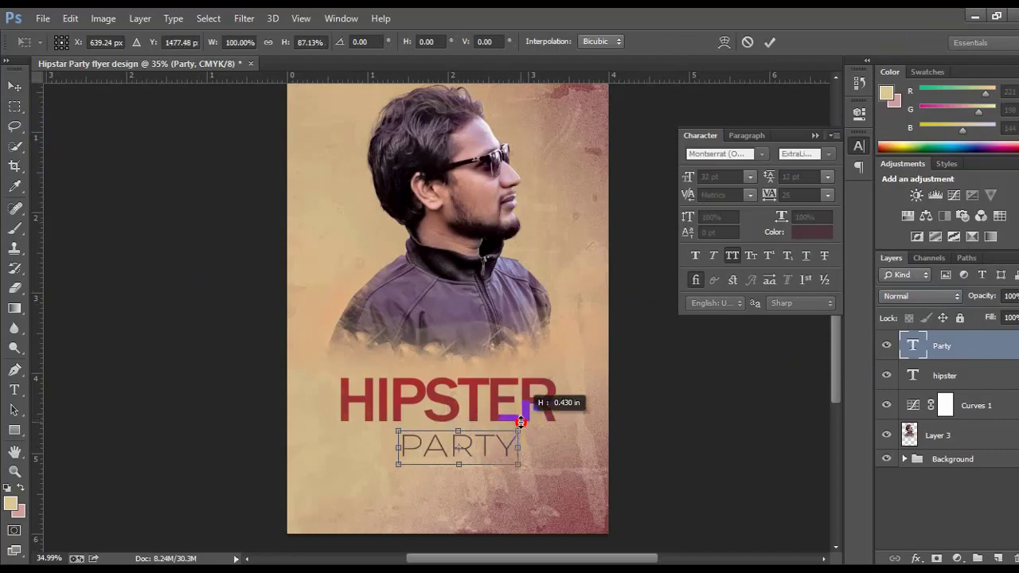
drag(518, 427, 507, 435)
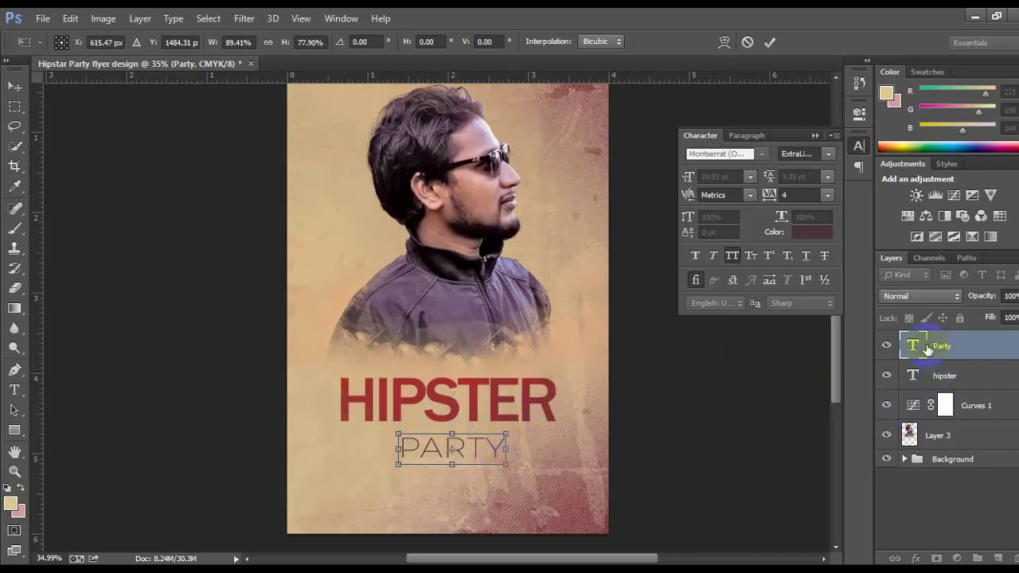
key(Return)
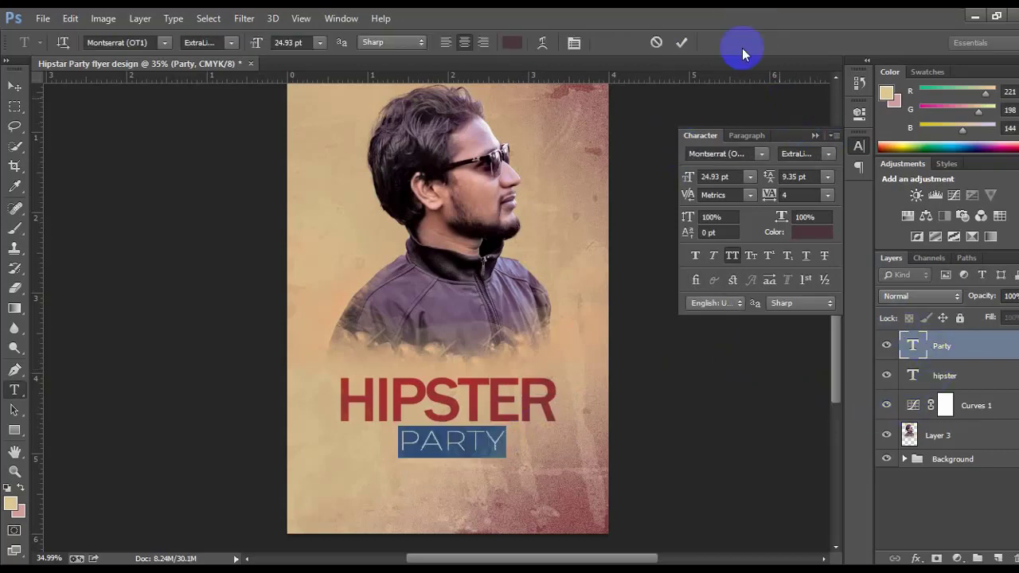
click(683, 42)
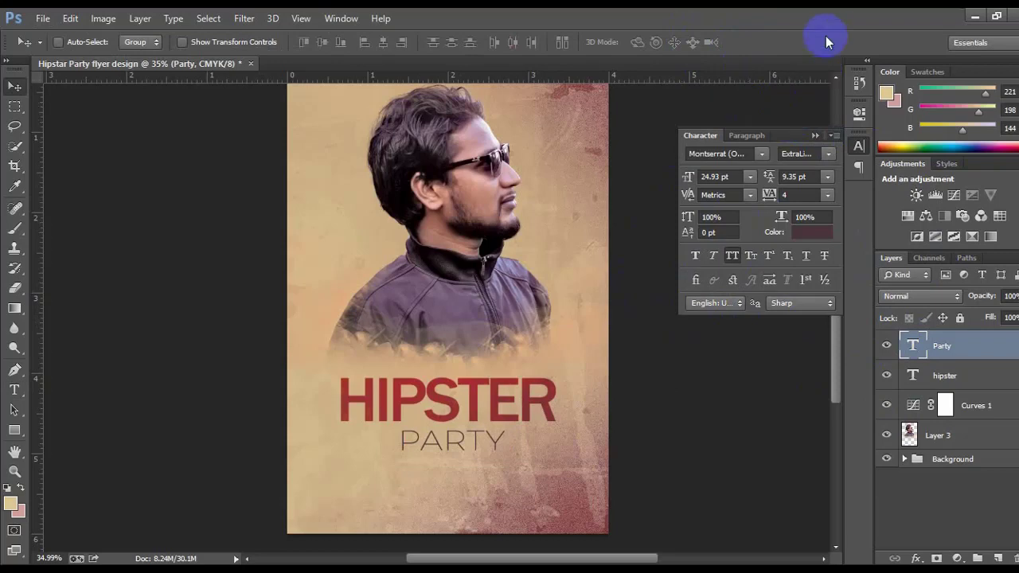
click(458, 465)
Place a copy of PARTY below the original and set it in Bebas Neue
drag(416, 442, 398, 471)
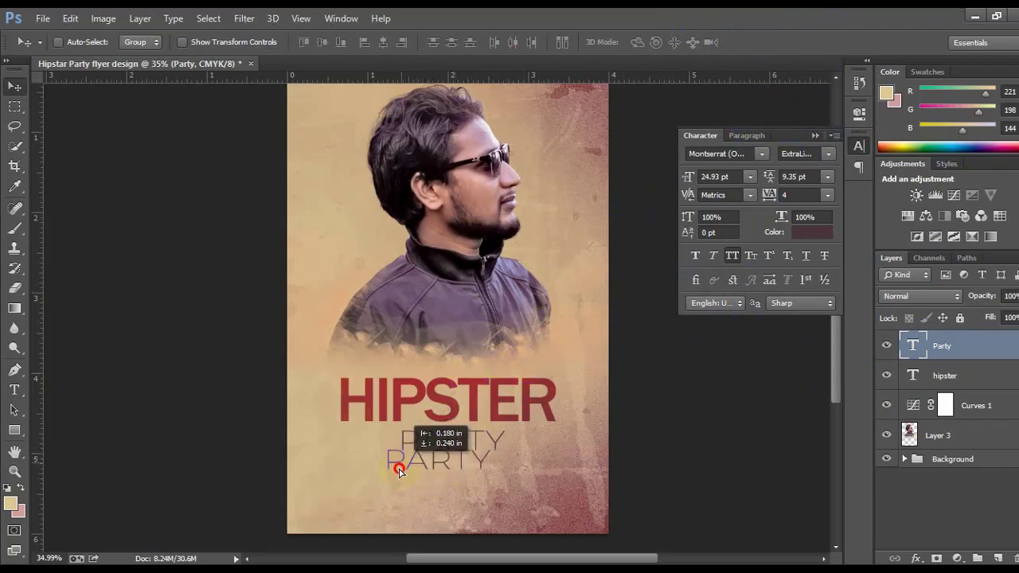
double_click(916, 348)
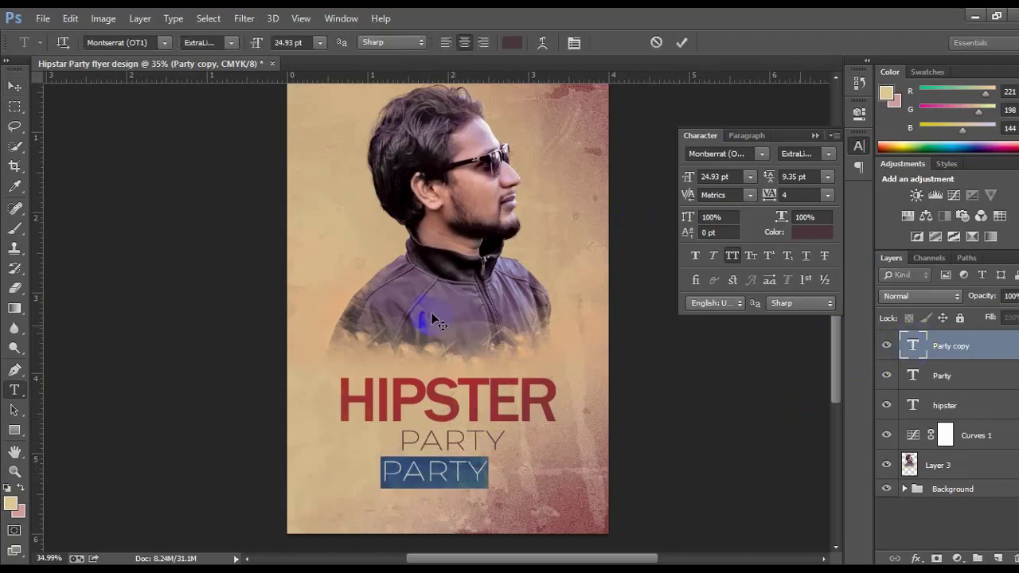
click(761, 155)
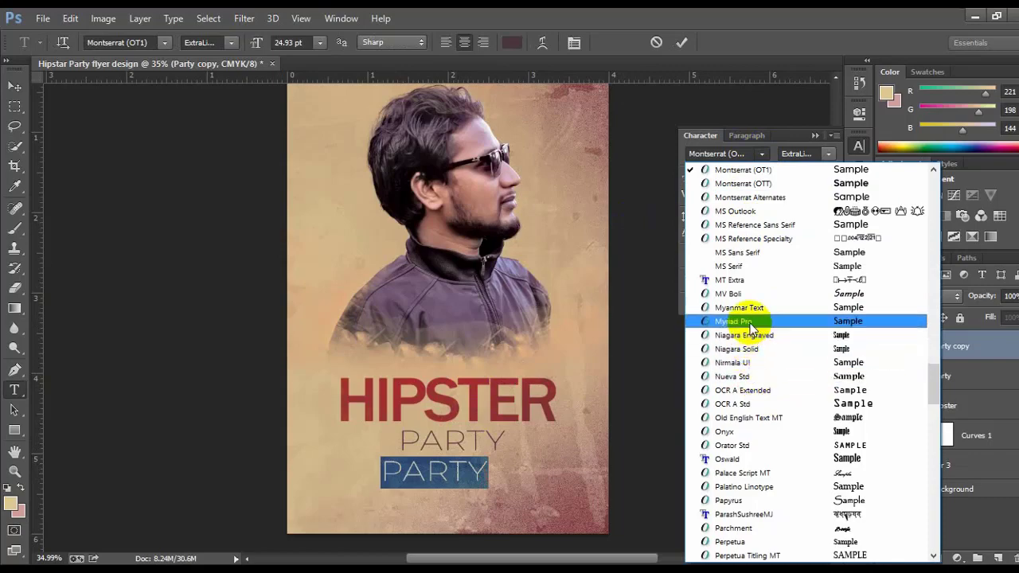
scroll(752, 335, up, 5)
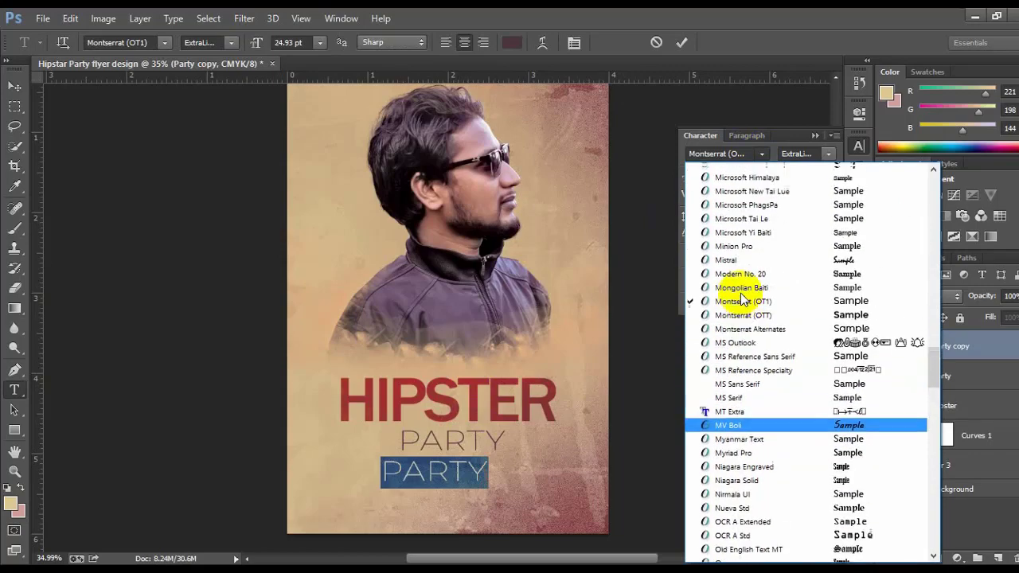
scroll(740, 292, up, 5)
scroll(734, 269, up, 5)
scroll(739, 291, up, 5)
scroll(740, 297, up, 3)
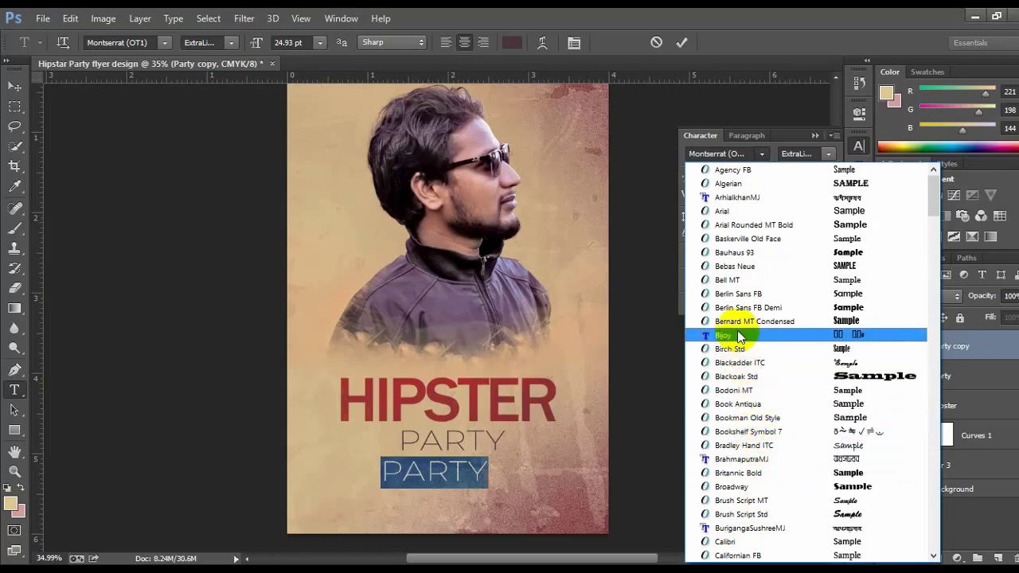
click(733, 266)
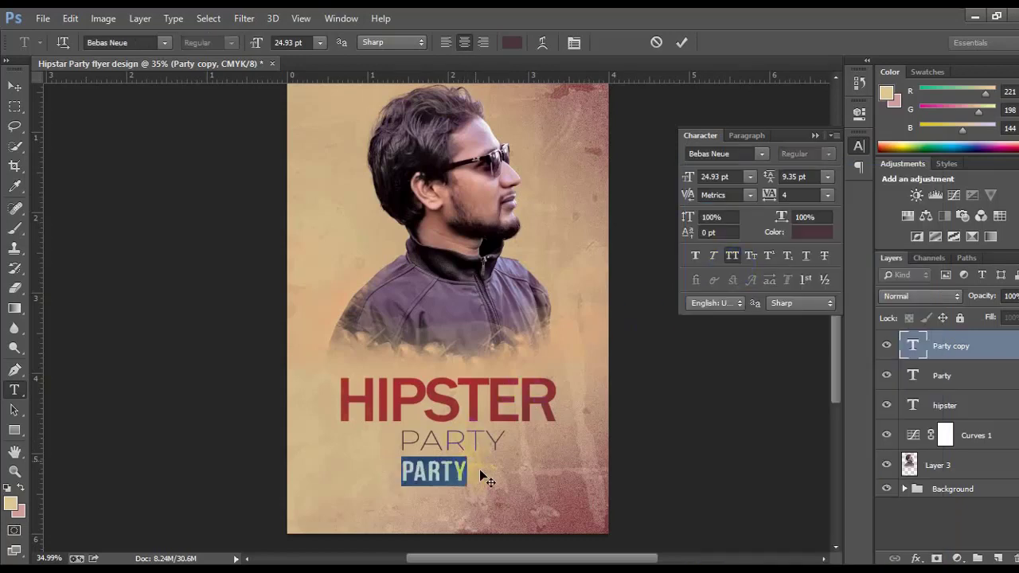
Type the line 'DJ ALE | | DJ MARS | | DJ LANNA' and select it all
text(DJ L)
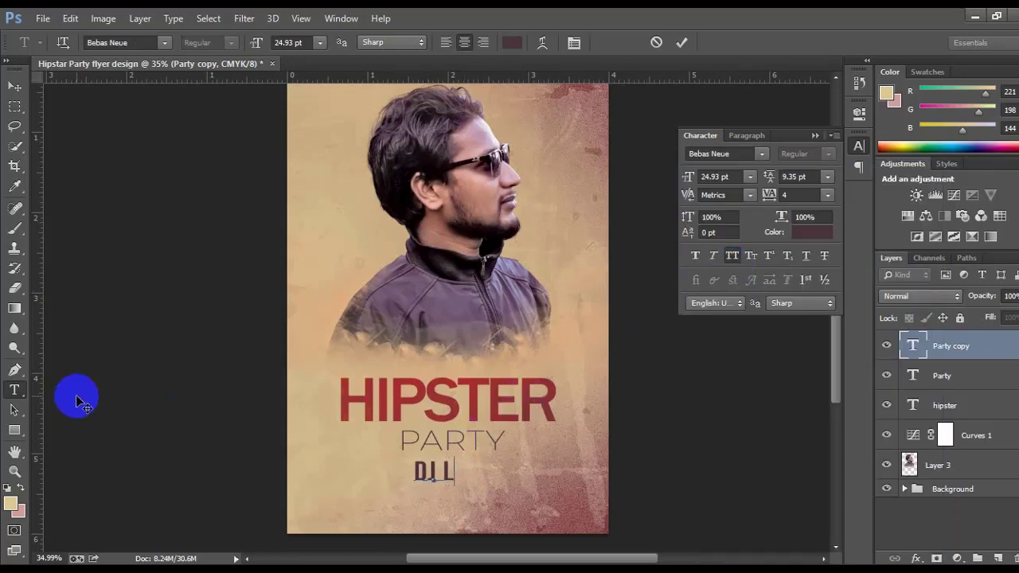
text(L)
key(BackSpace)
key(BackSpace)
text(ALE)
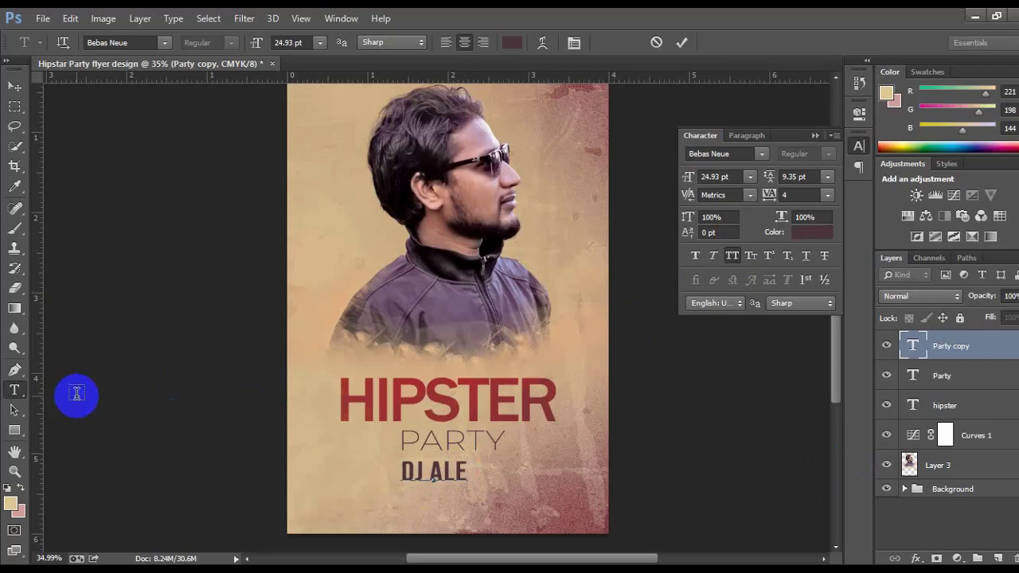
text( | | DJ M)
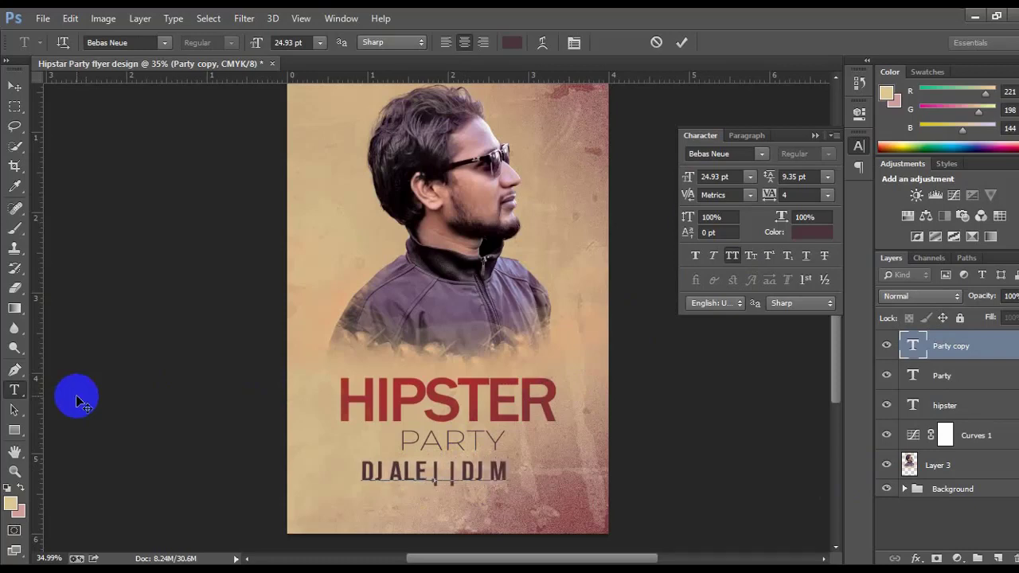
text(R)
key(BackSpace)
text(A)
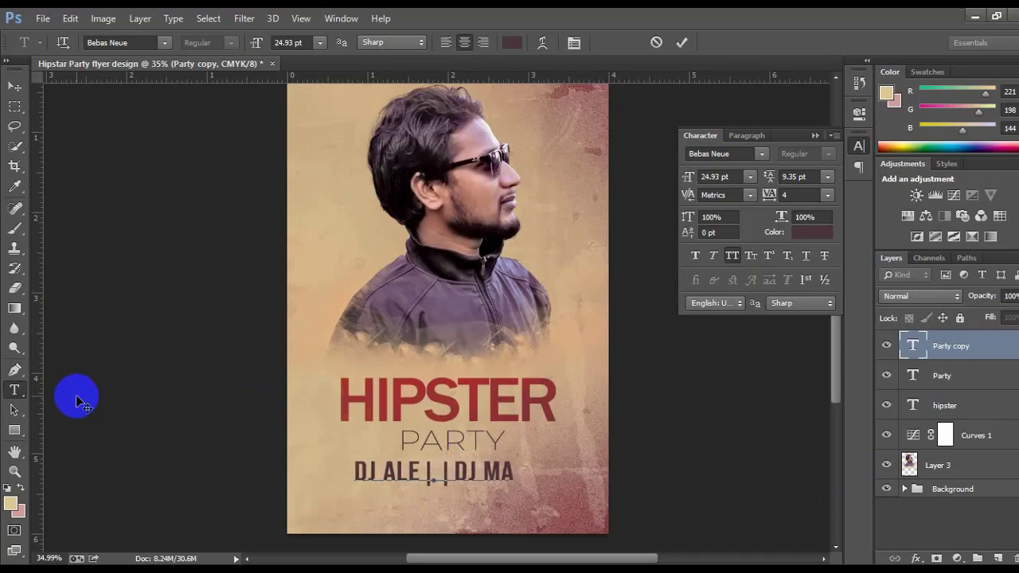
text(RS)
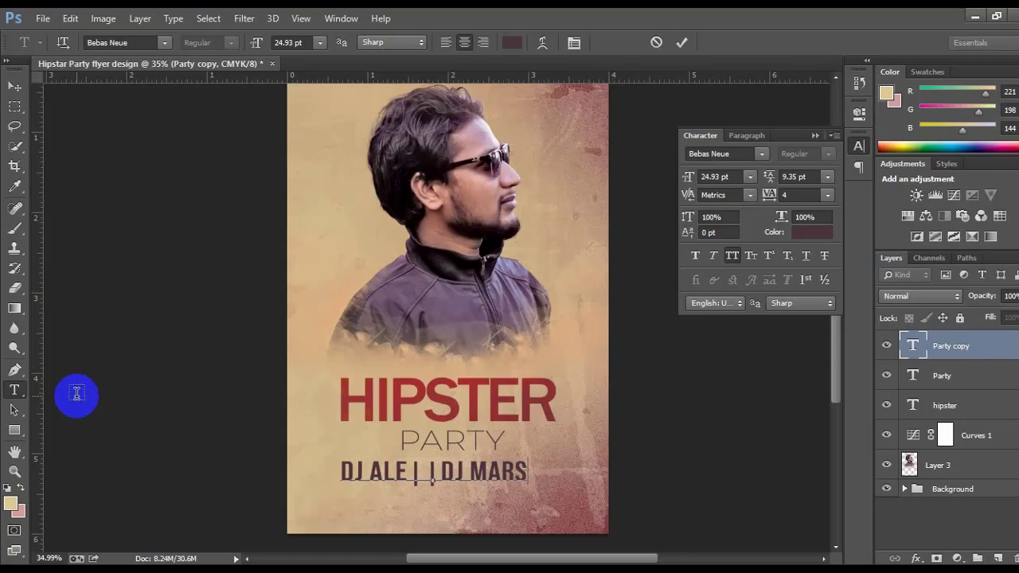
text( | | DJ)
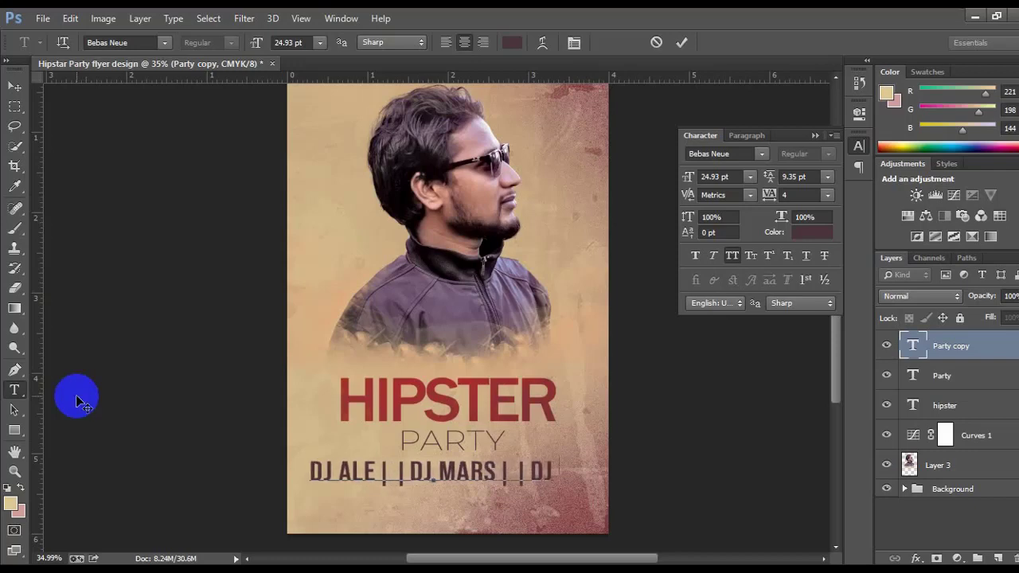
text( LANNA)
key(ctrl+a)
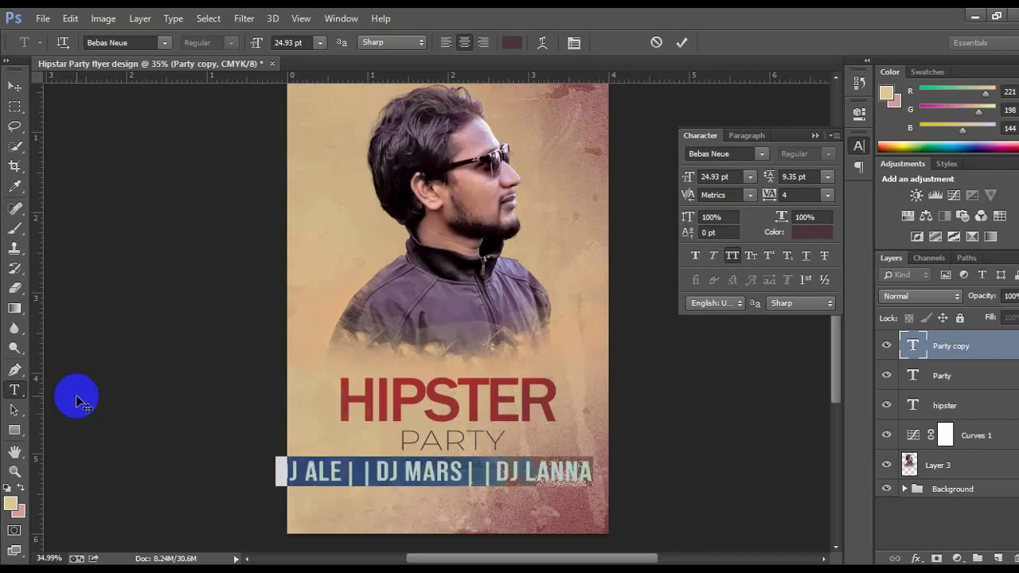
Shrink the DJ names text to about 14.5 pt and change its leading to fit under PARTY
click(792, 176)
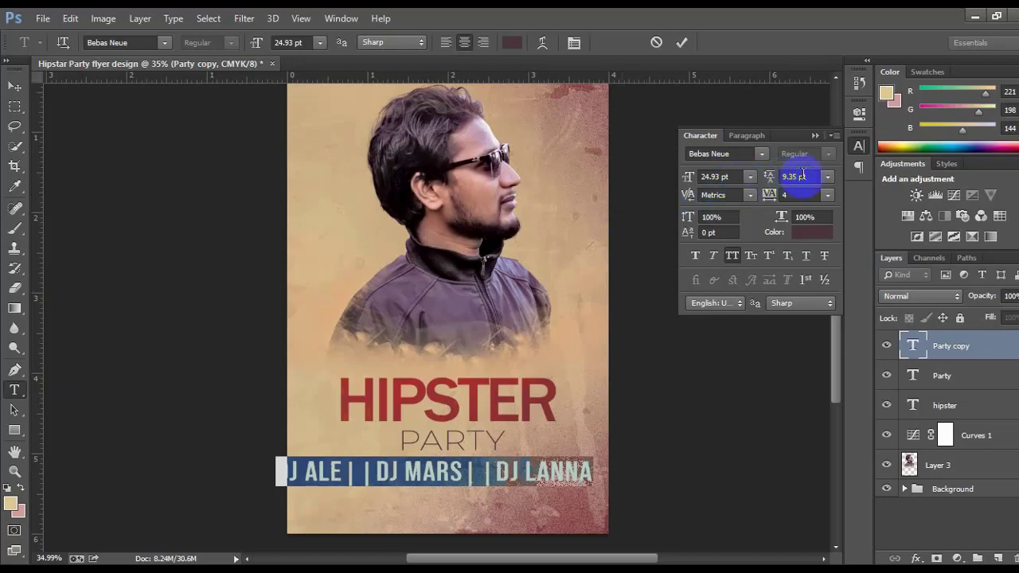
click(769, 177)
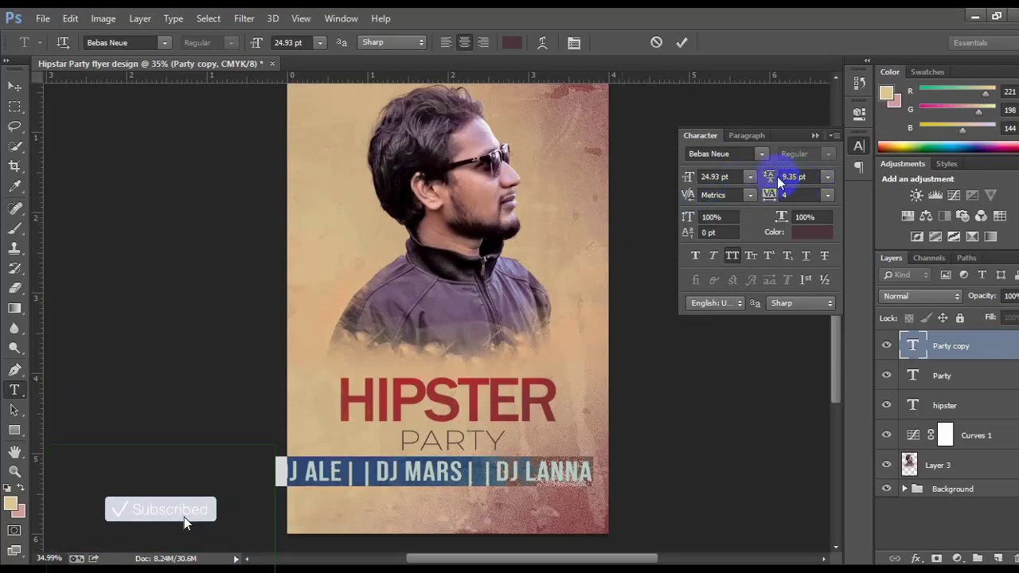
click(752, 174)
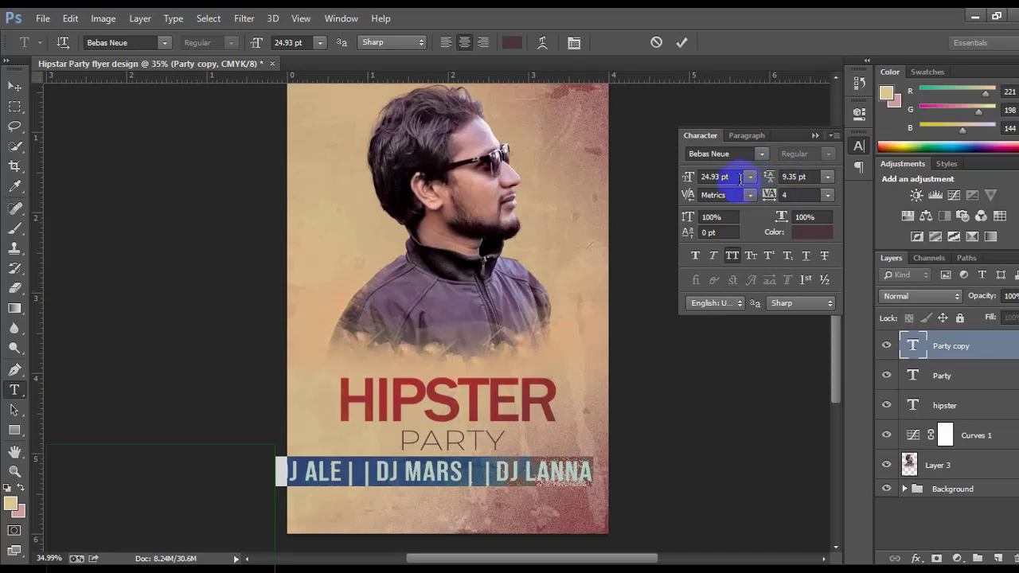
click(747, 199)
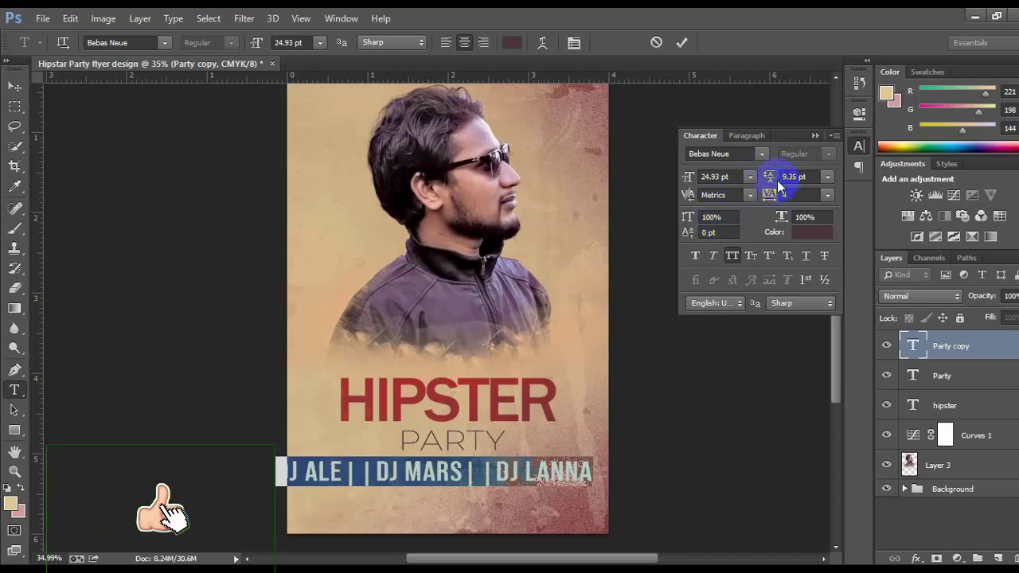
text(4)
click(749, 176)
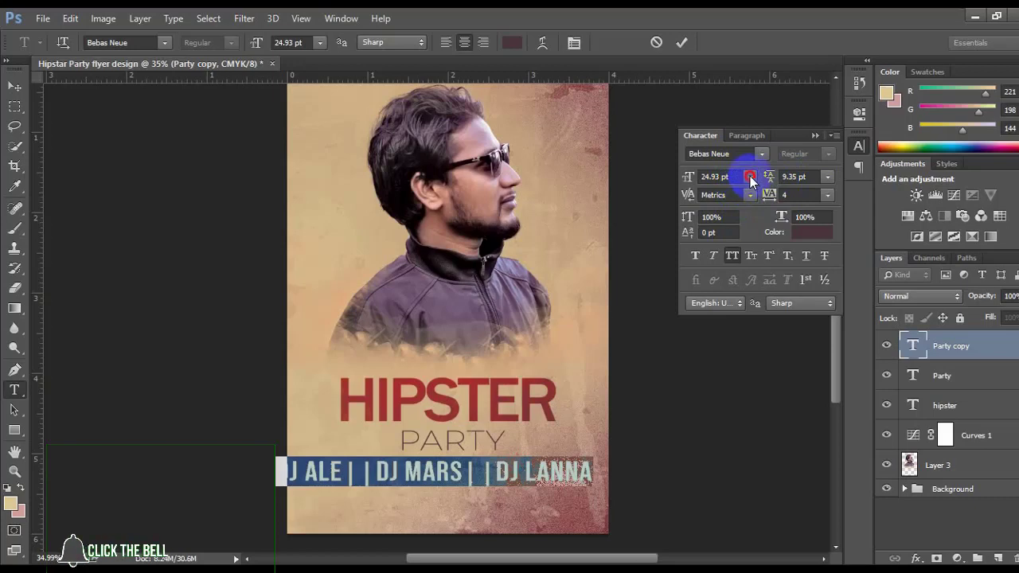
click(750, 176)
click(749, 178)
drag(683, 182, 681, 186)
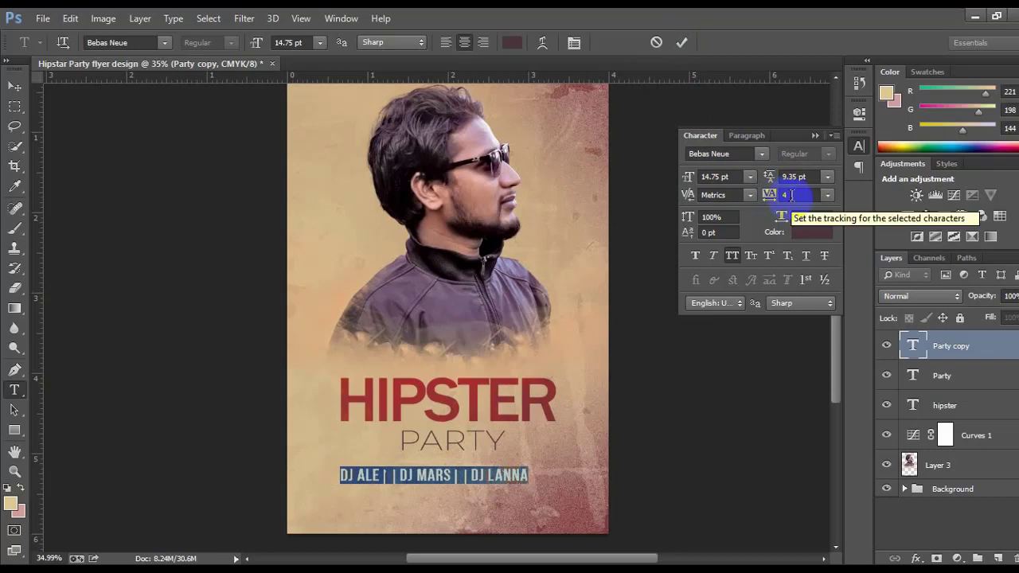
click(792, 175)
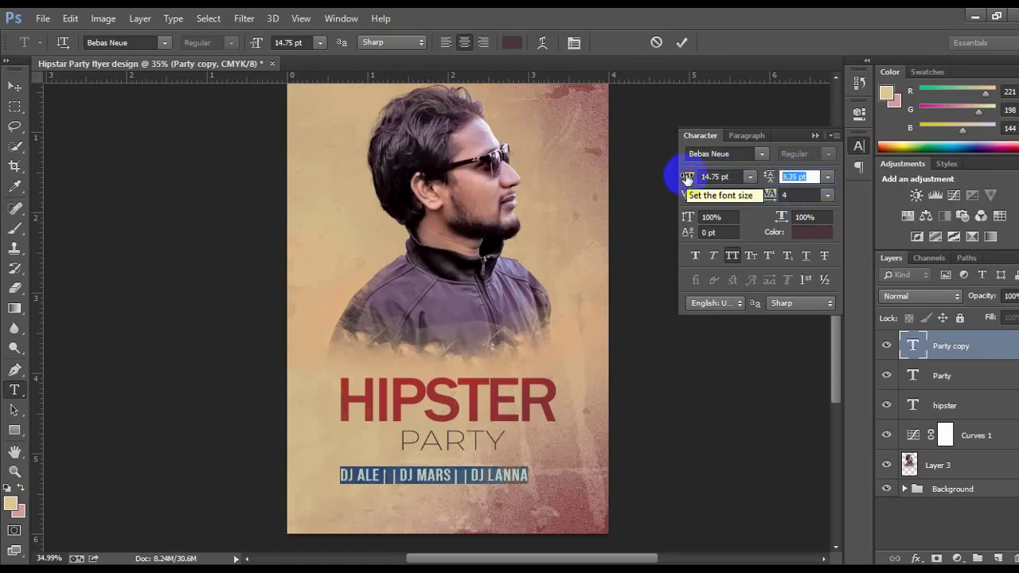
text(12)
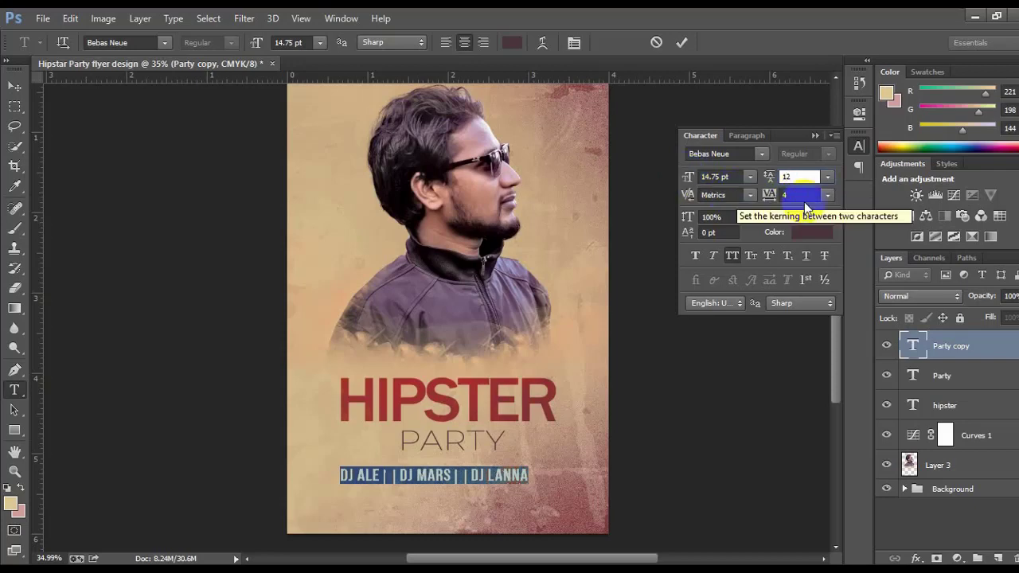
click(796, 195)
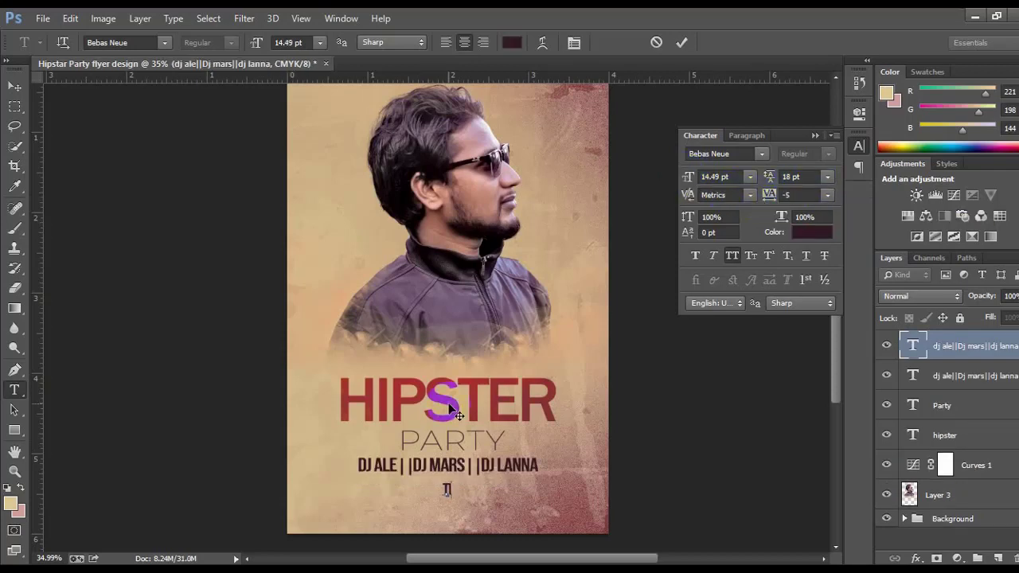
Type the TICKET $10 line with a call-in phone number and FREE PARKING
text(ICKE)
text(T)
text($1)
text(0)
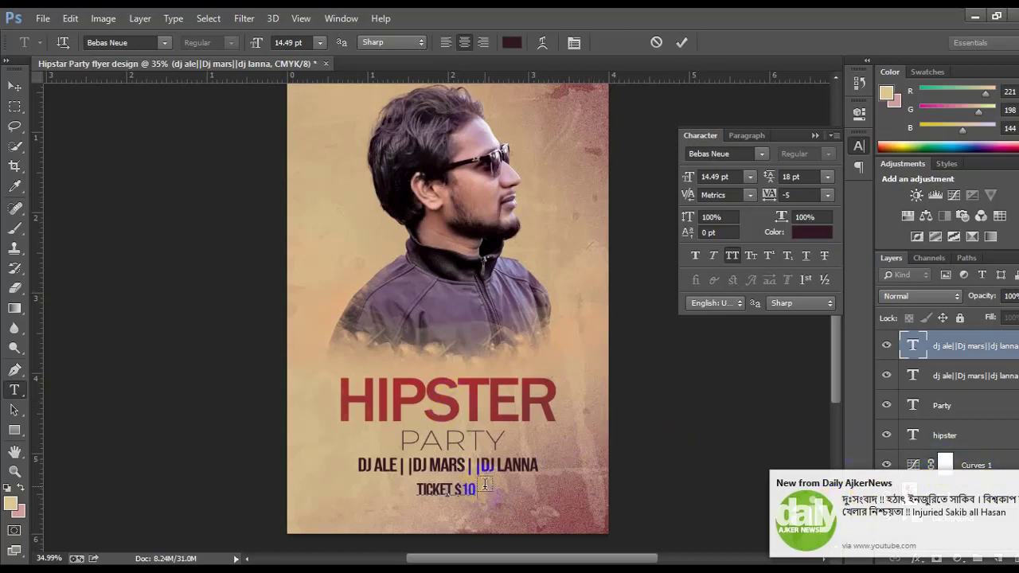
text(VI|)
text( CAL)
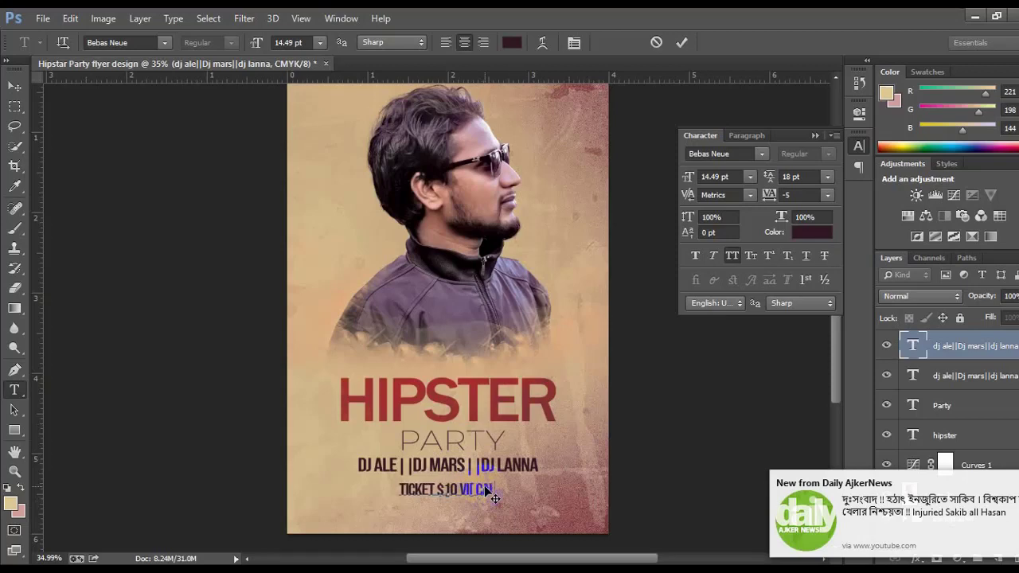
text(L )
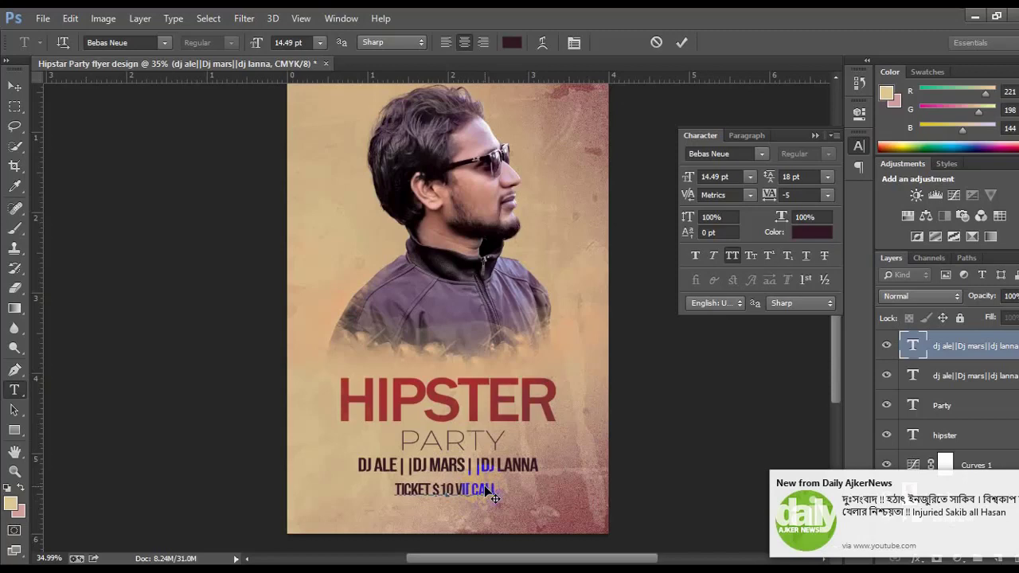
text(AT)
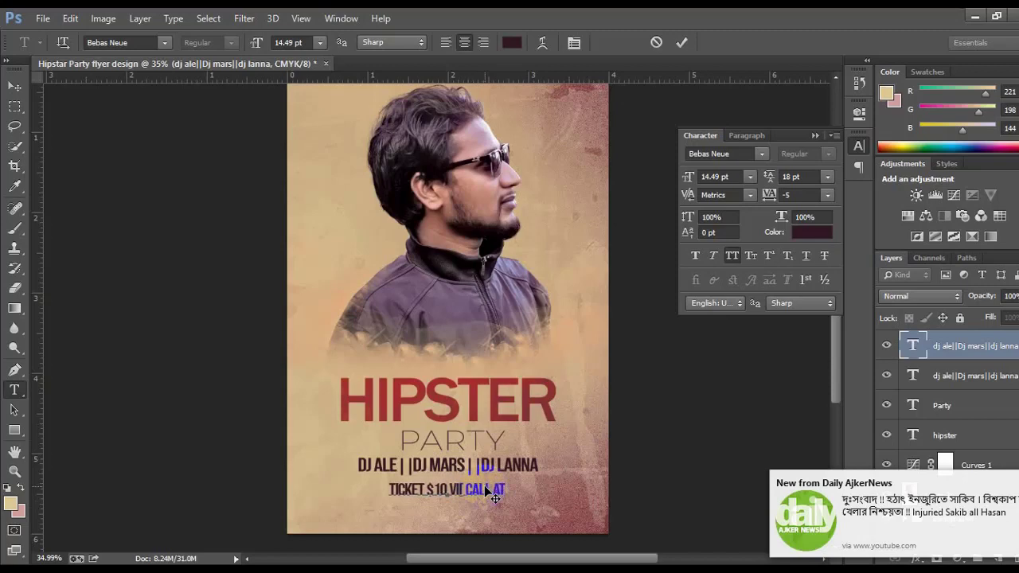
click(492, 493)
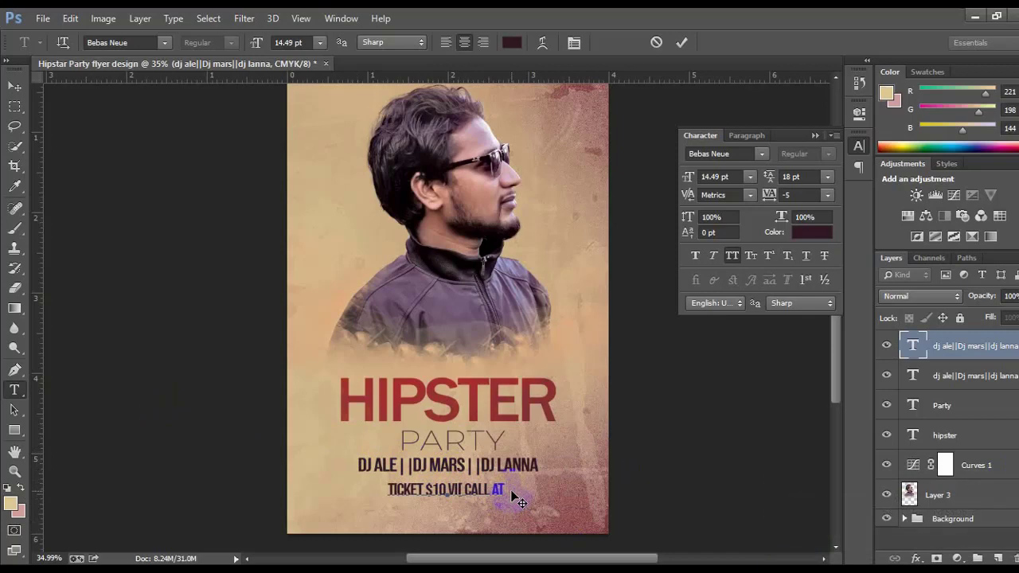
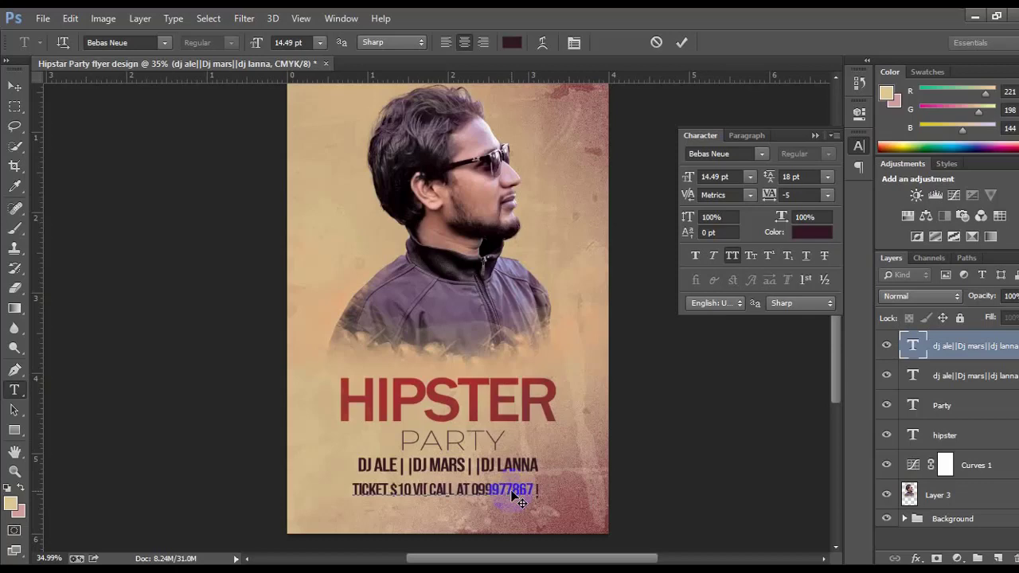
text(F)
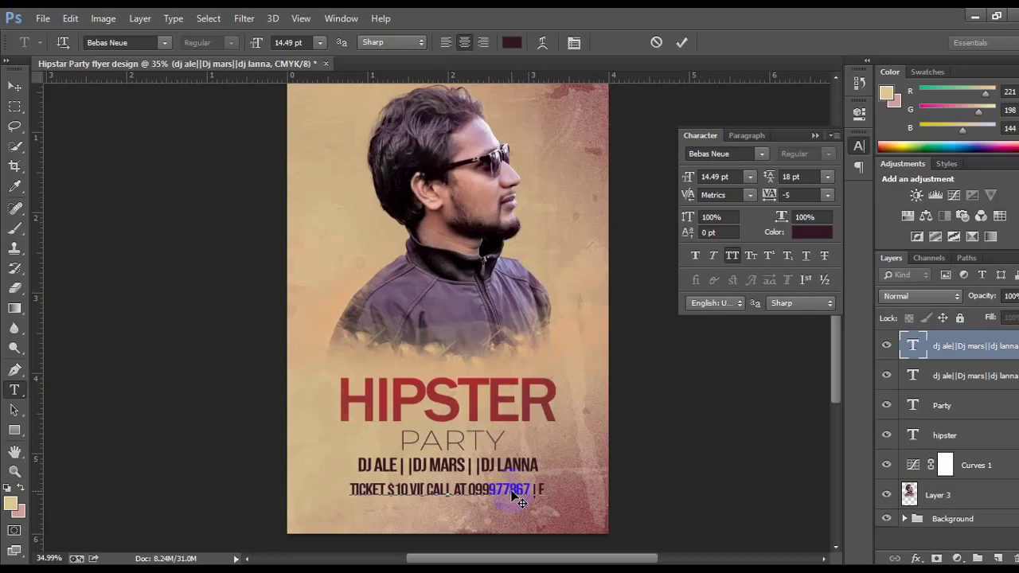
text(REE)
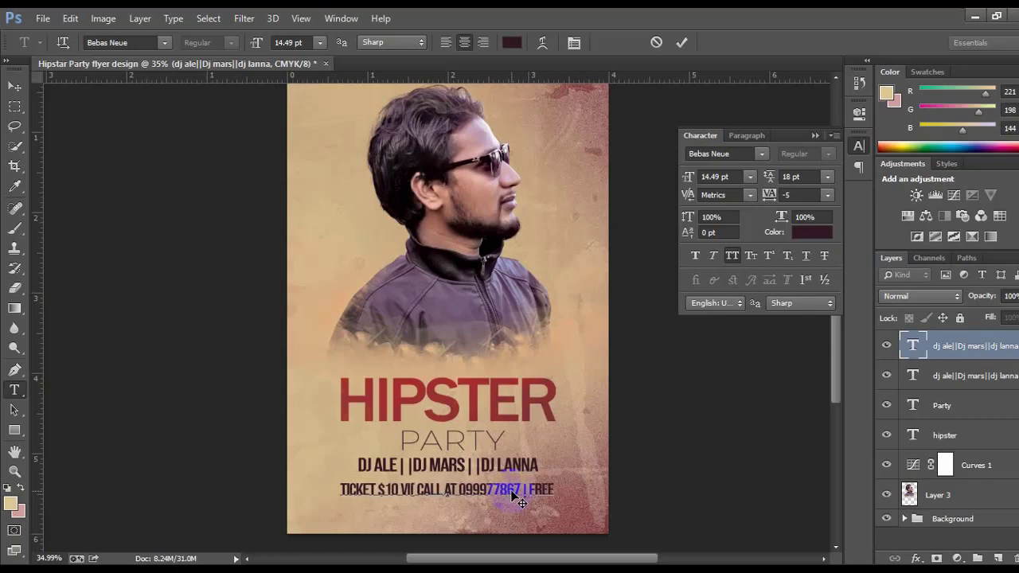
text( PA)
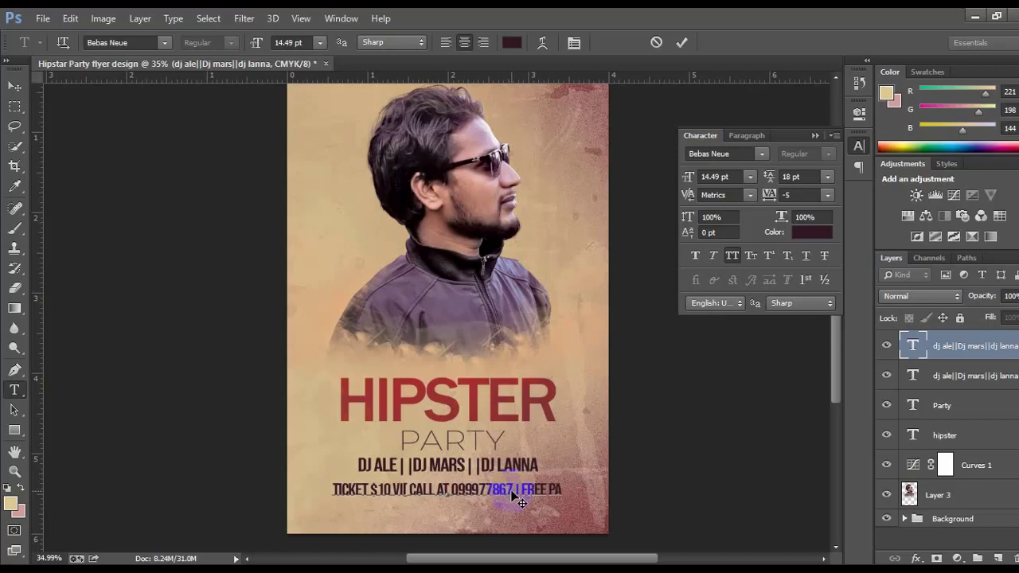
text(RKIN)
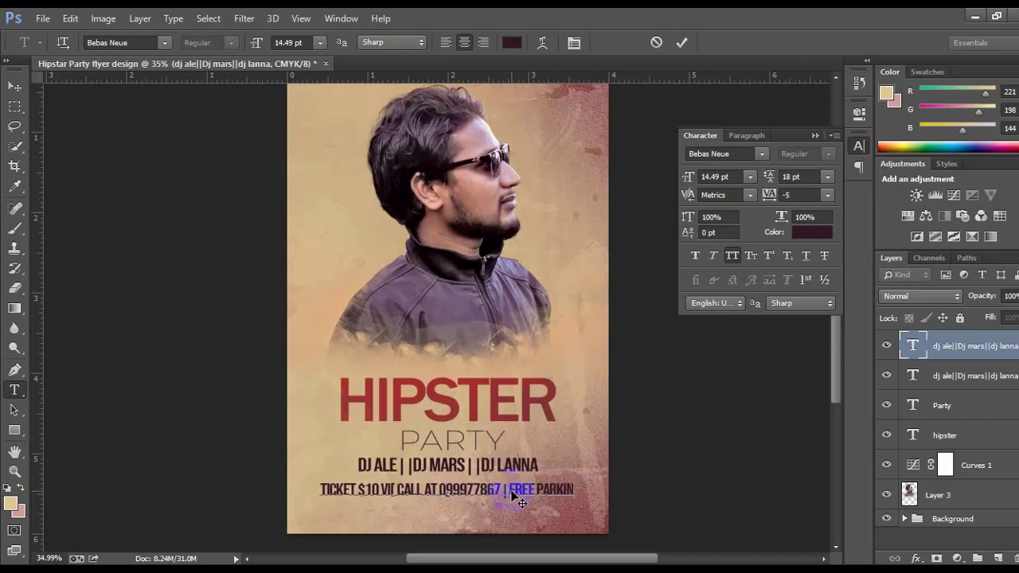
text(G)
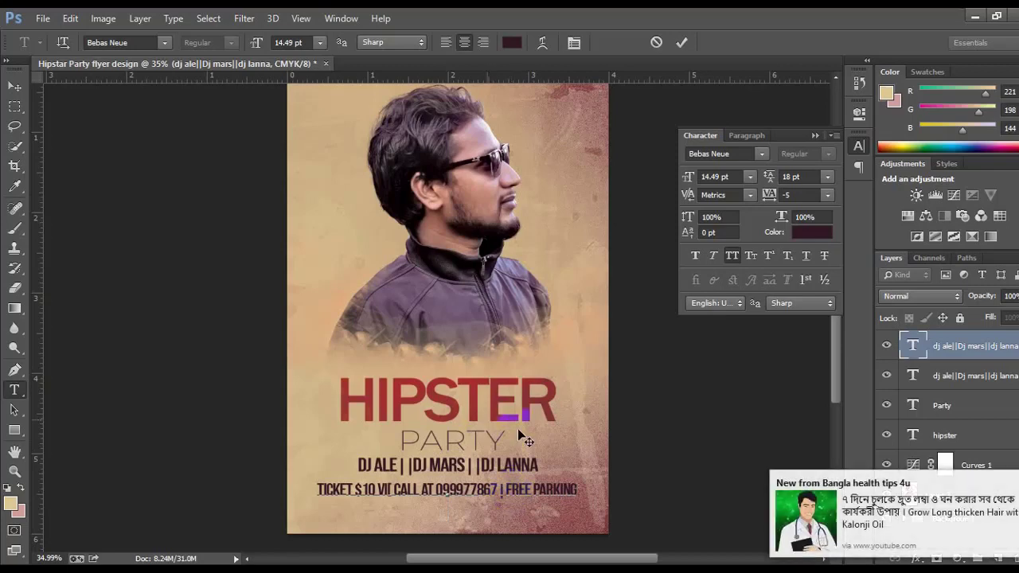
click(1010, 482)
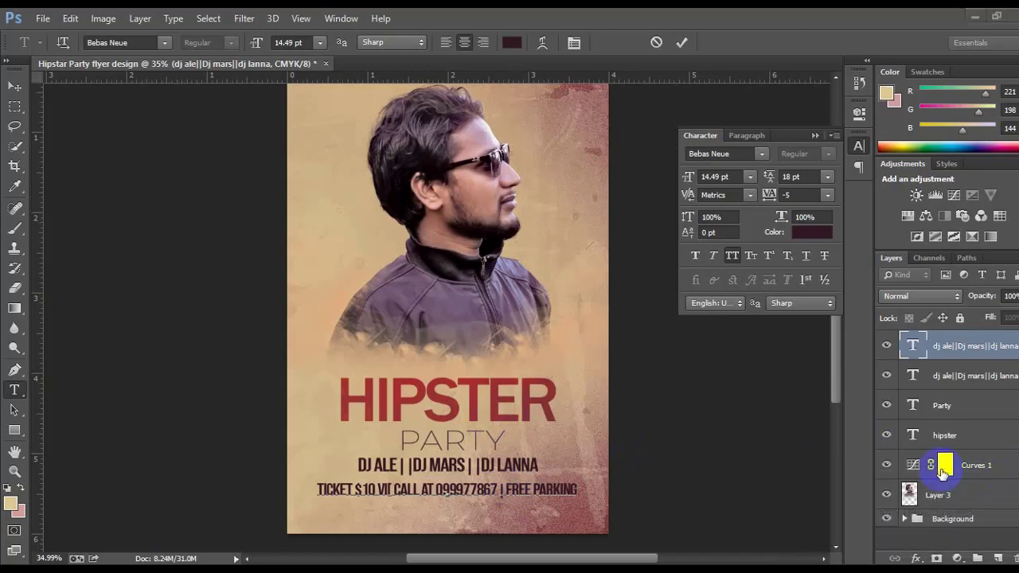
Type CANADIAN 79TH AMAZING STREET as a new line beneath the ticket details
double_click(416, 499)
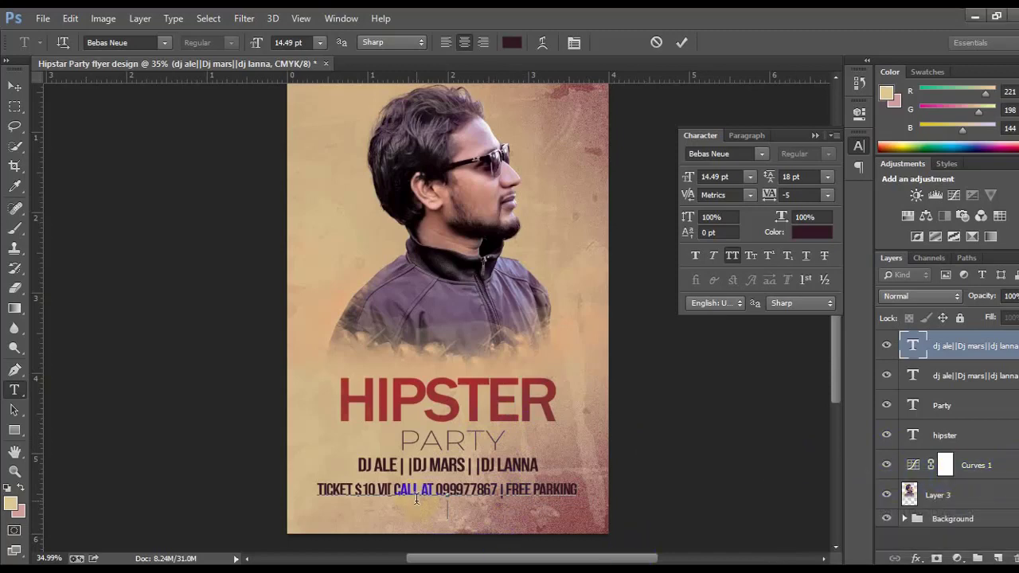
text(cna)
text(dia)
text(n)
text( 79T)
text(H)
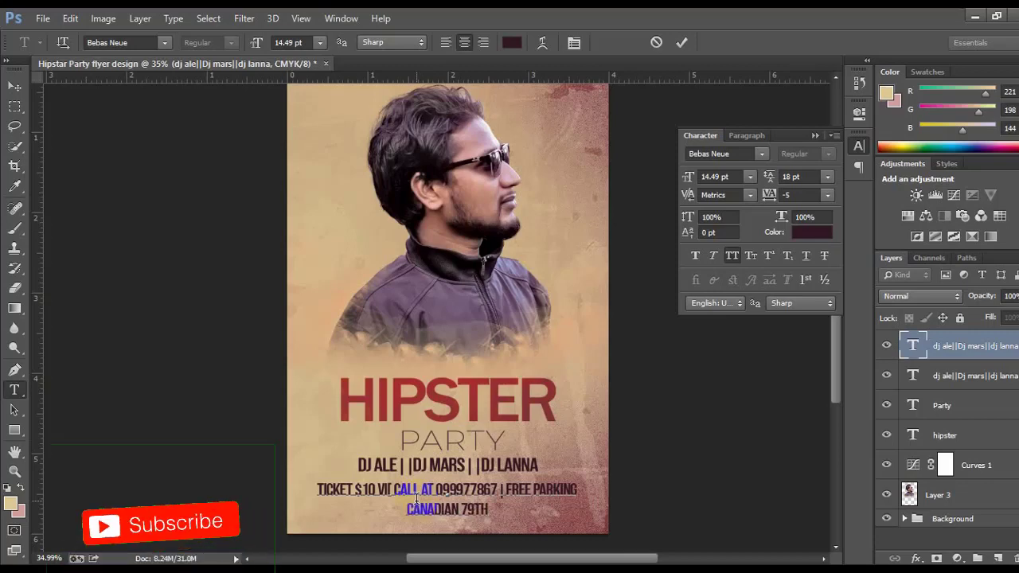
text( A)
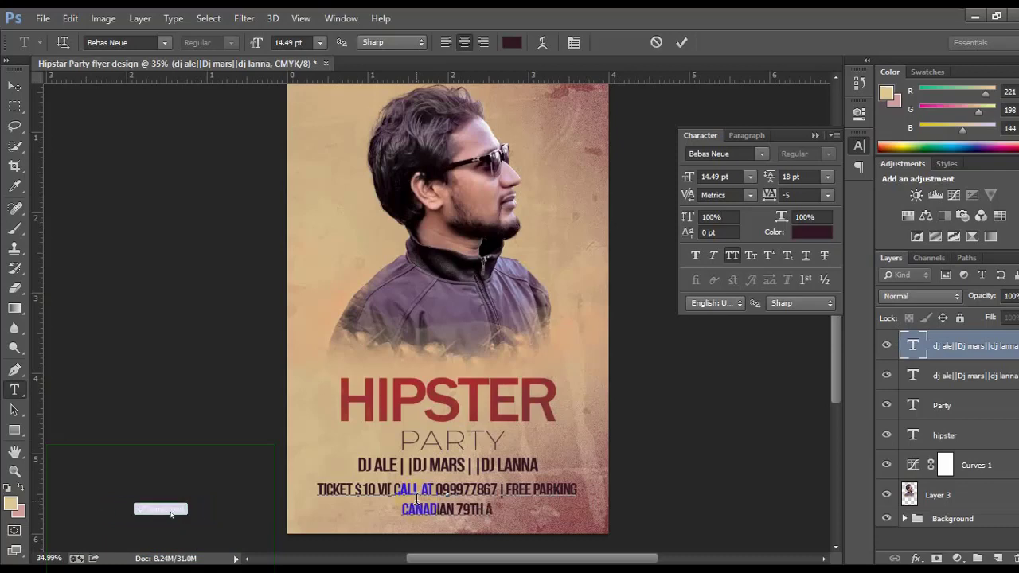
text(MAI)
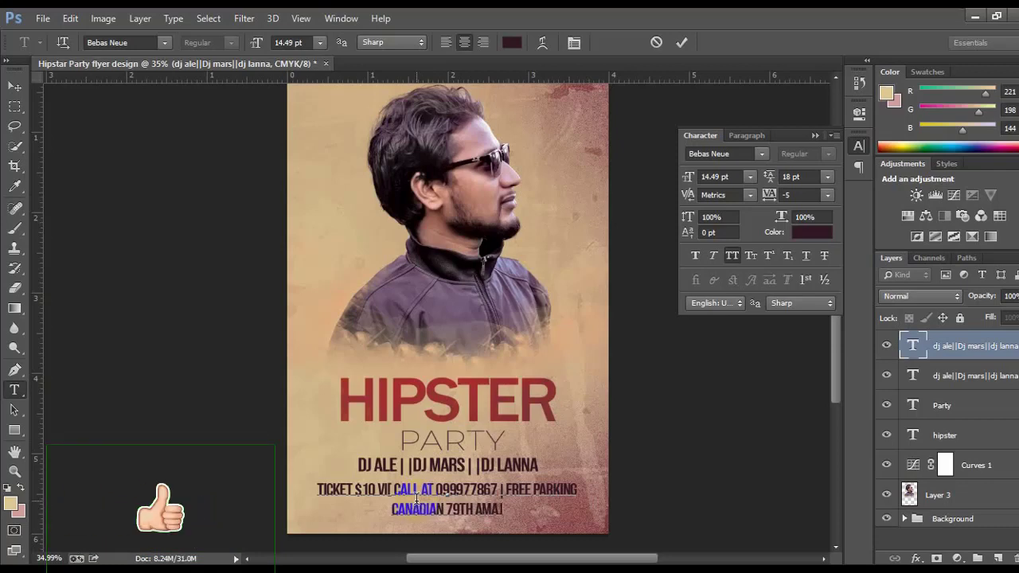
key(BackSpace)
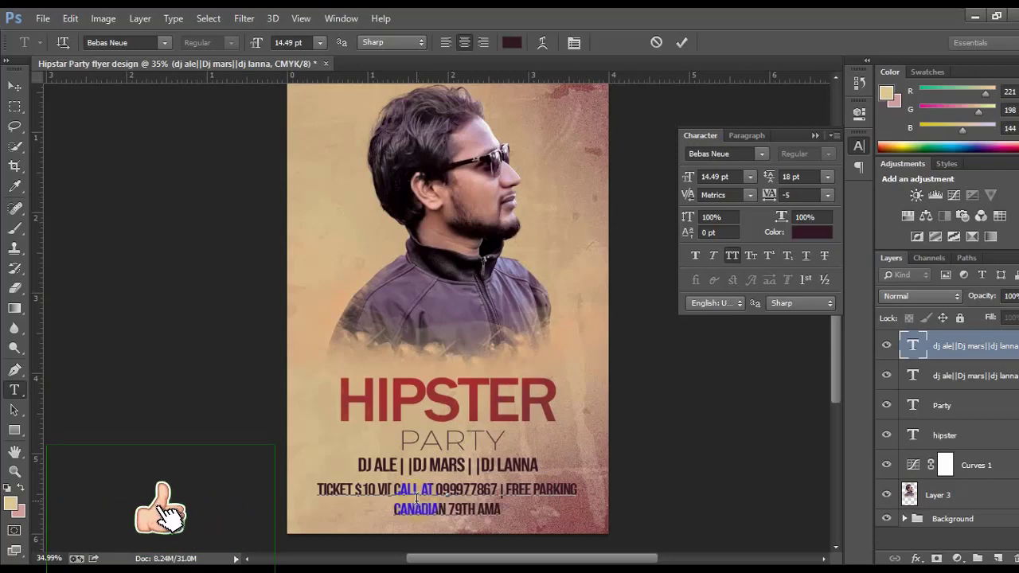
text(ZI)
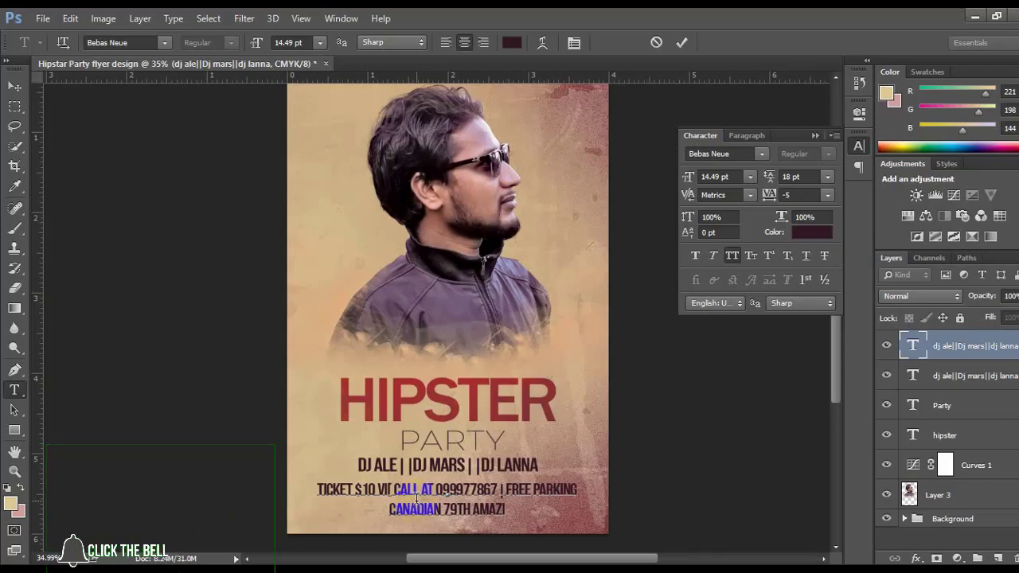
text(NG)
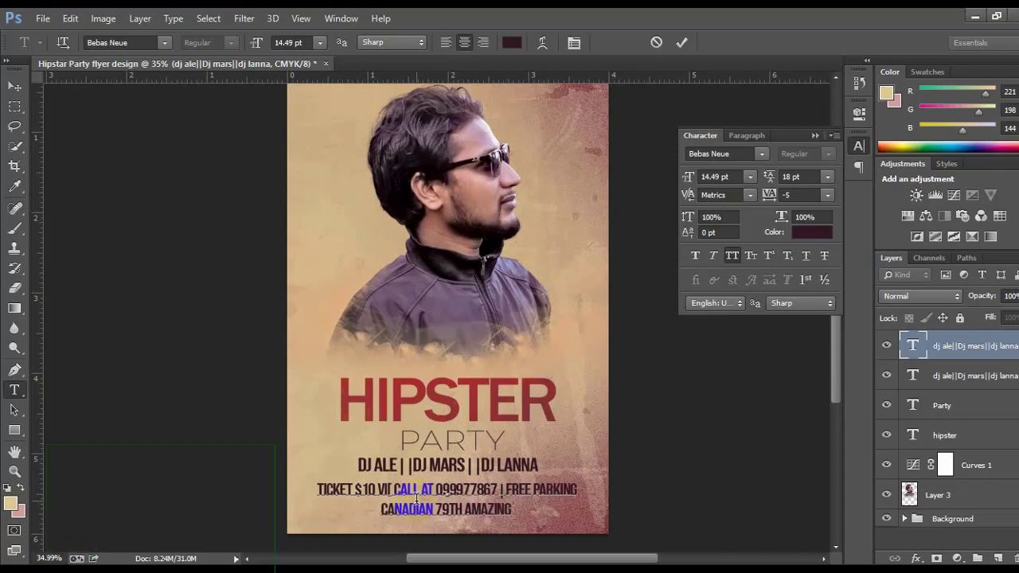
text( ST)
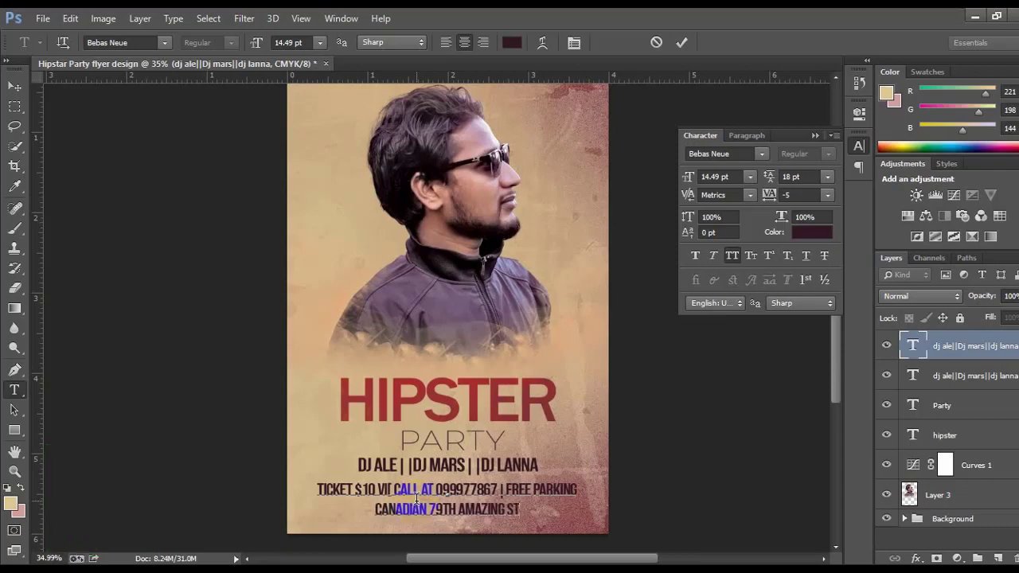
text(REET)
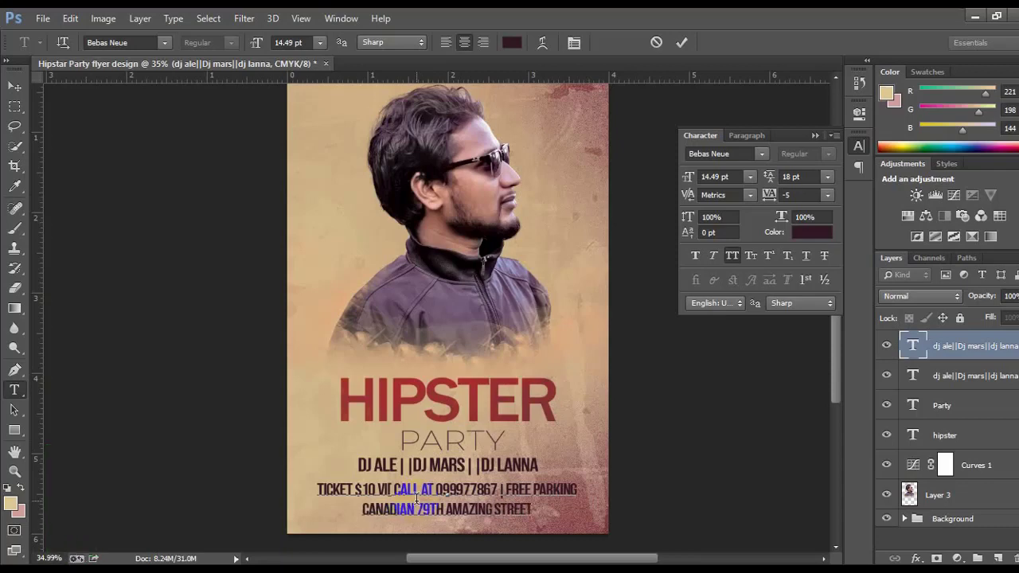
Set the ticket and address lines to 12 pt with 11 pt leading and commit
drag(511, 464, 538, 470)
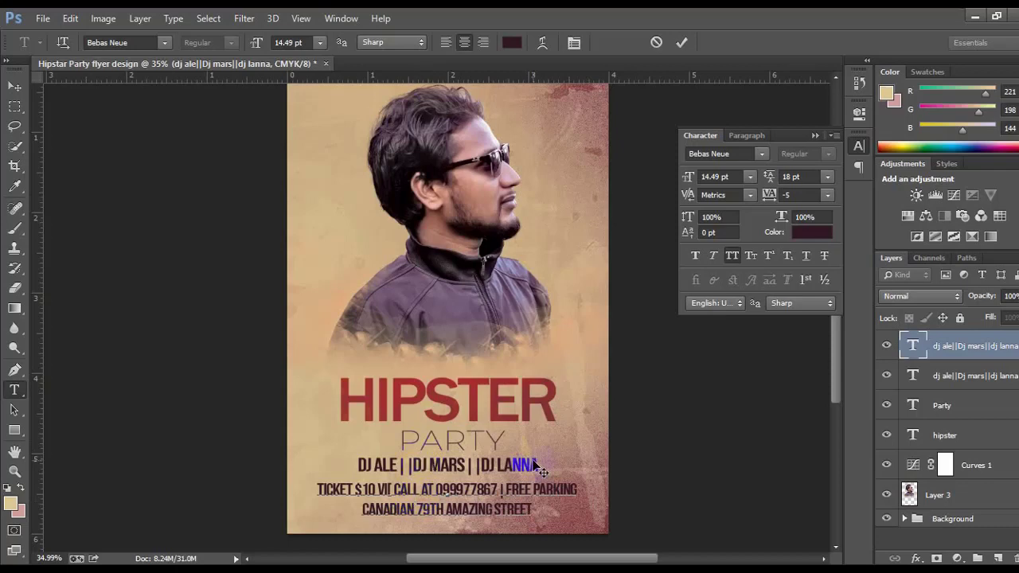
drag(317, 483, 532, 514)
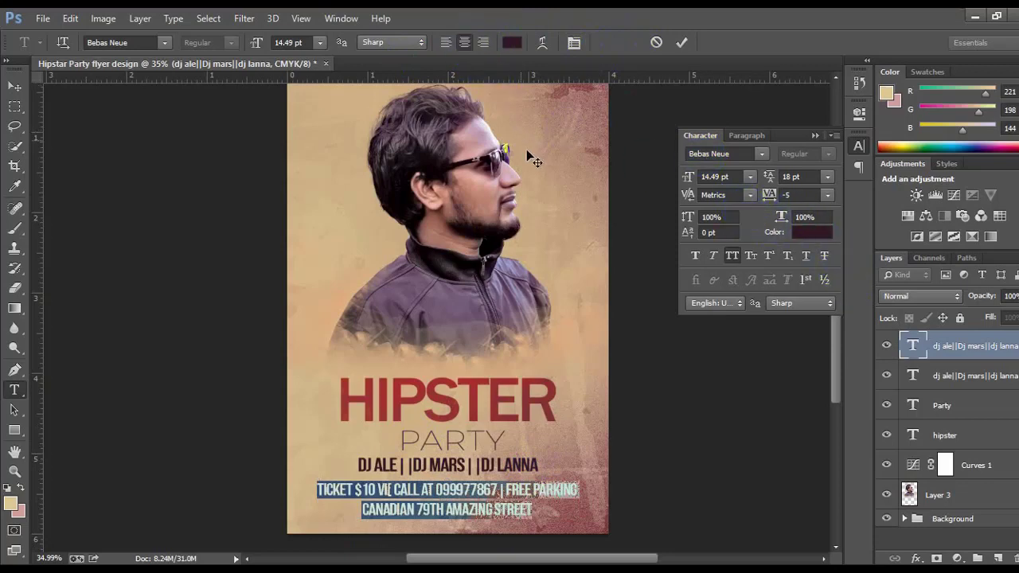
click(574, 44)
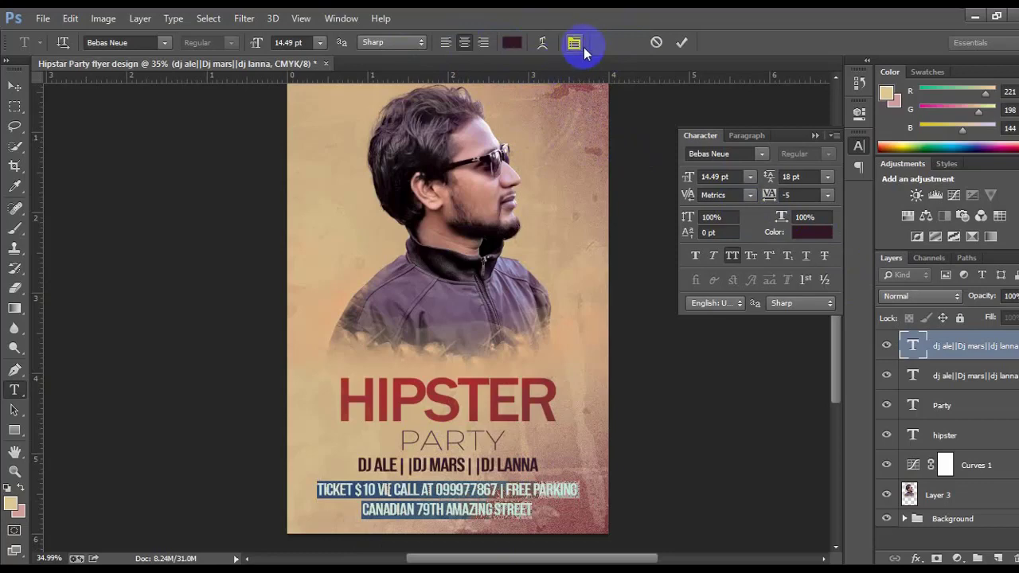
click(726, 177)
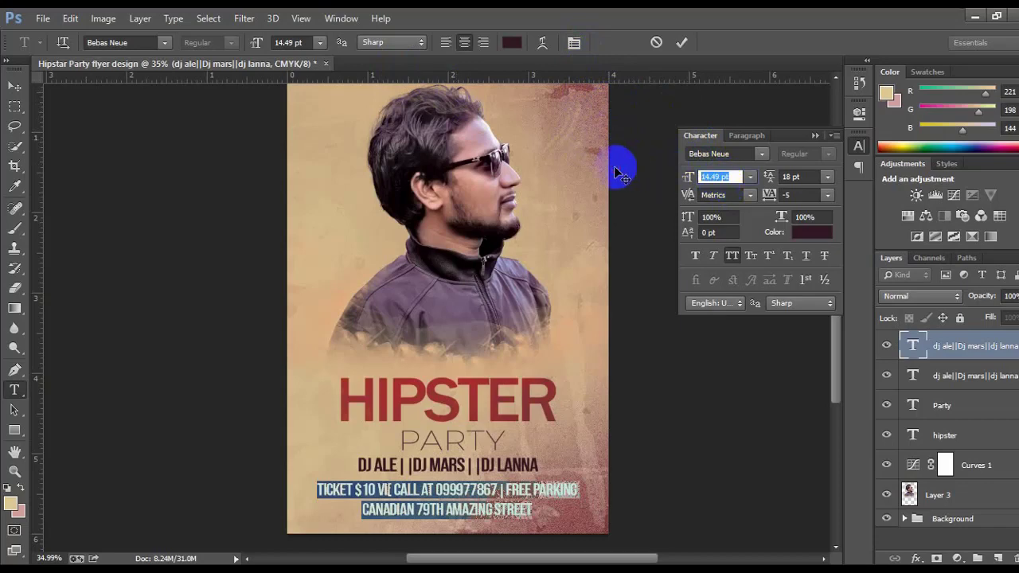
text(12)
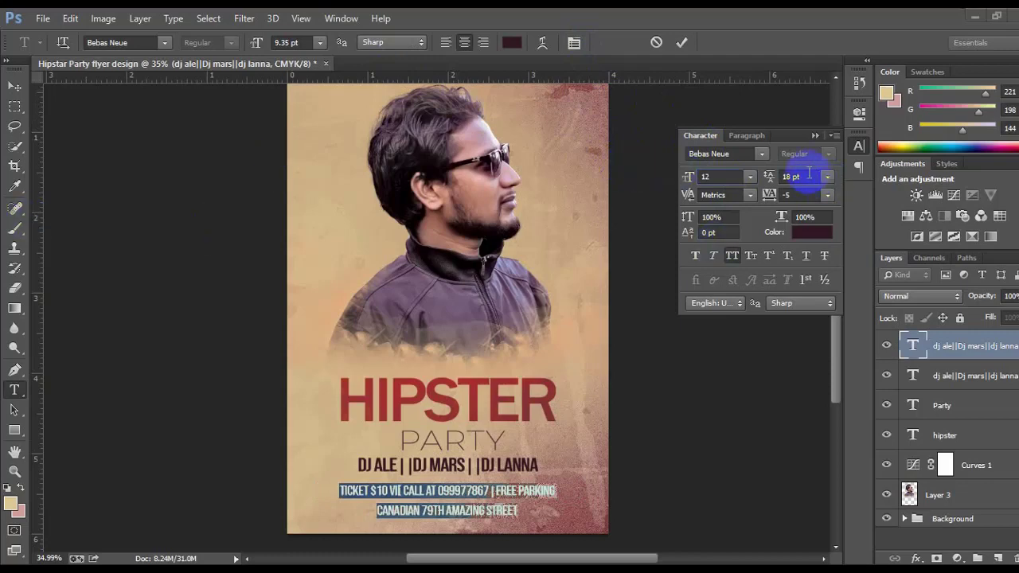
click(635, 163)
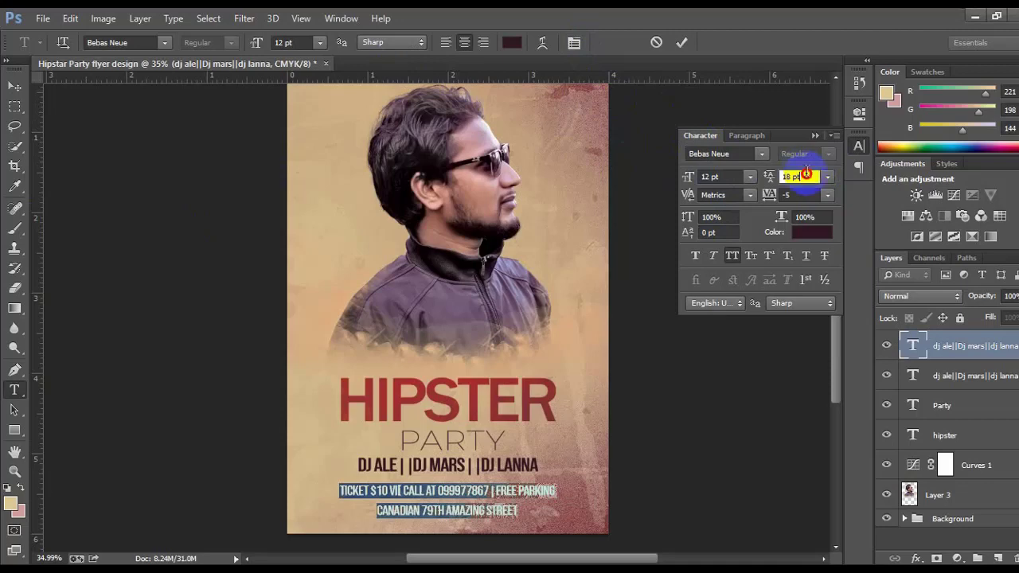
text(2)
key(BackSpace)
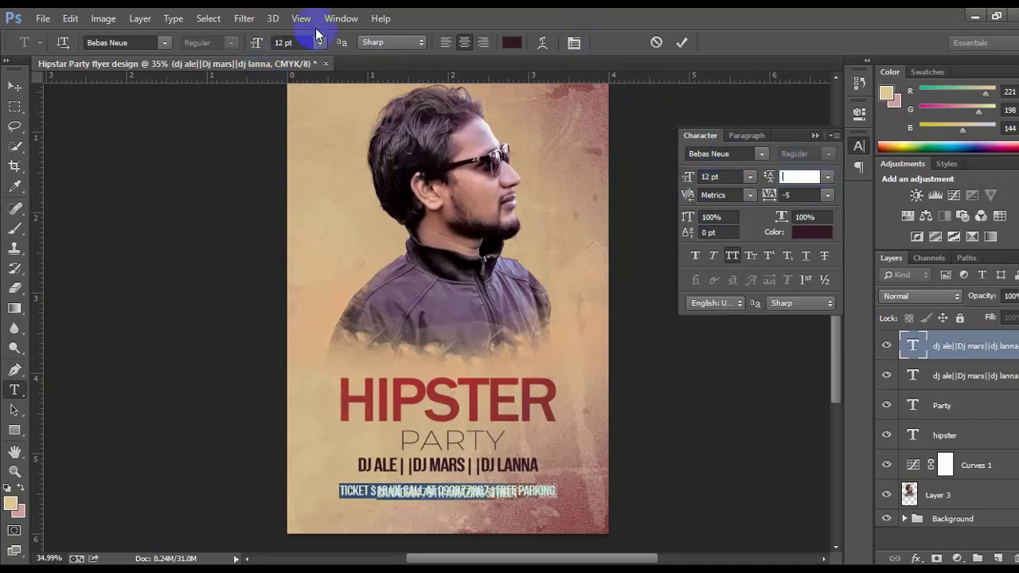
text(11)
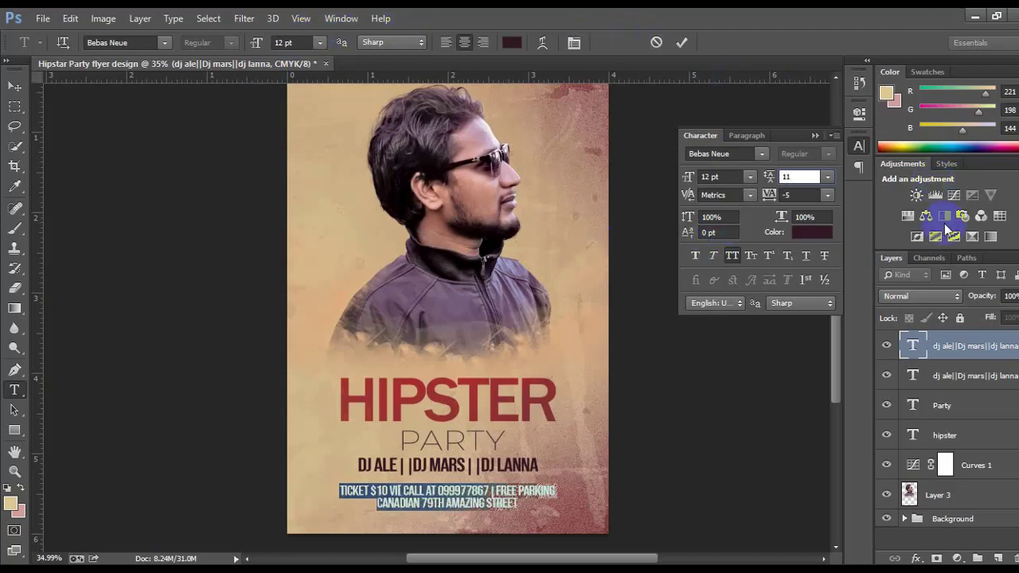
click(806, 193)
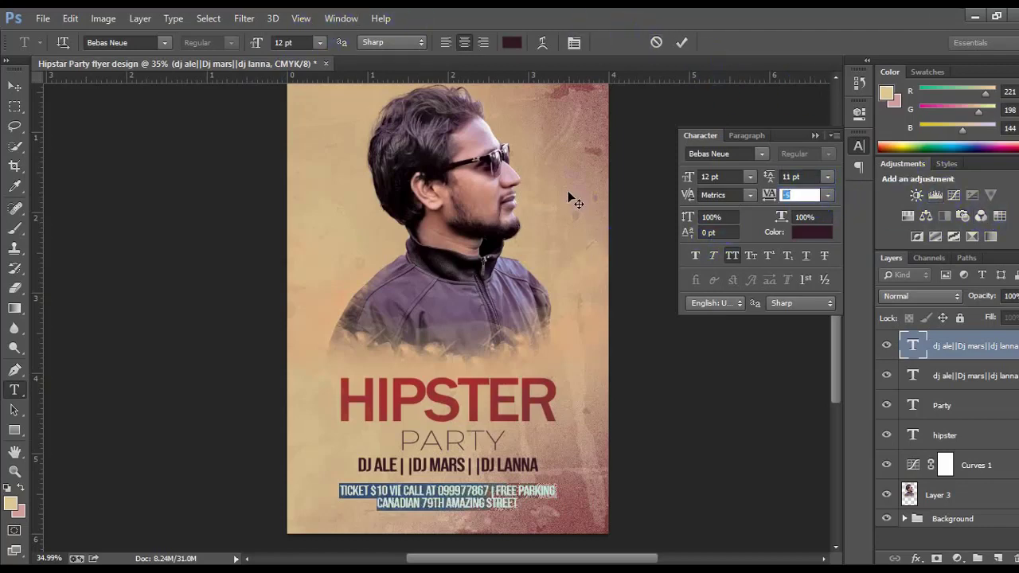
drag(779, 354, 736, 381)
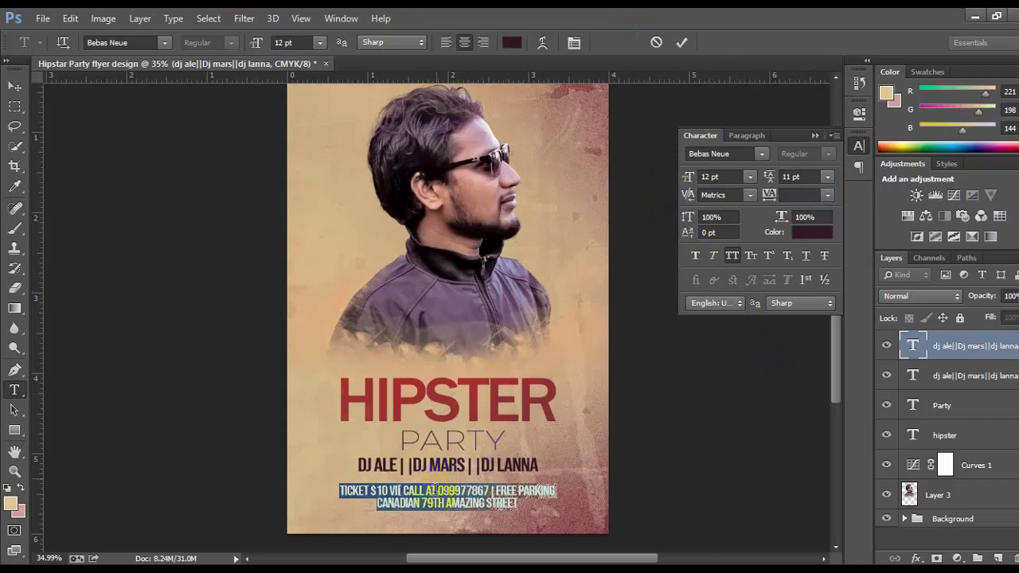
click(681, 42)
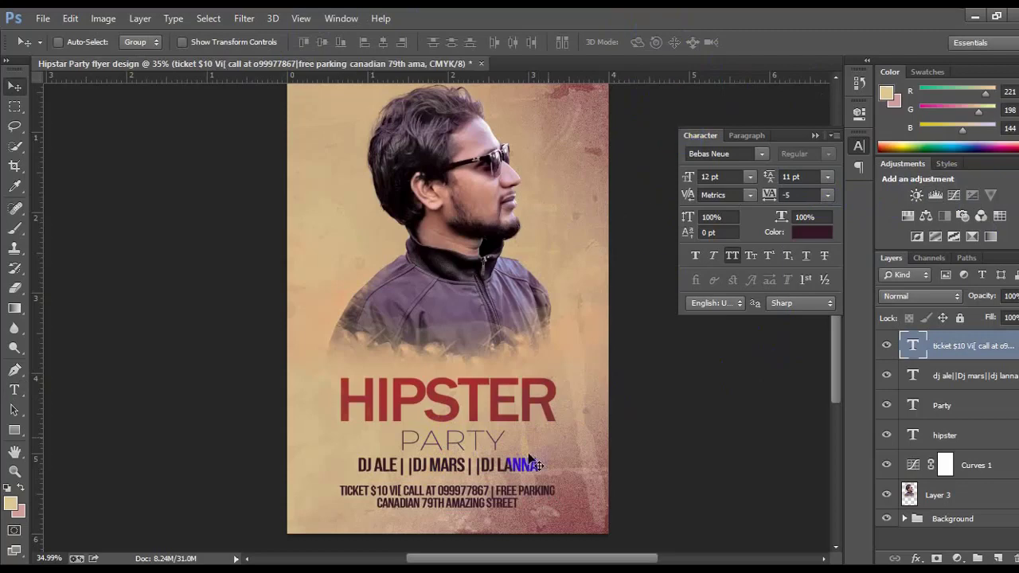
Drag the ticket and CANADIAN 79TH AMAZING STREET lines up just under the DJ names
drag(498, 492, 500, 483)
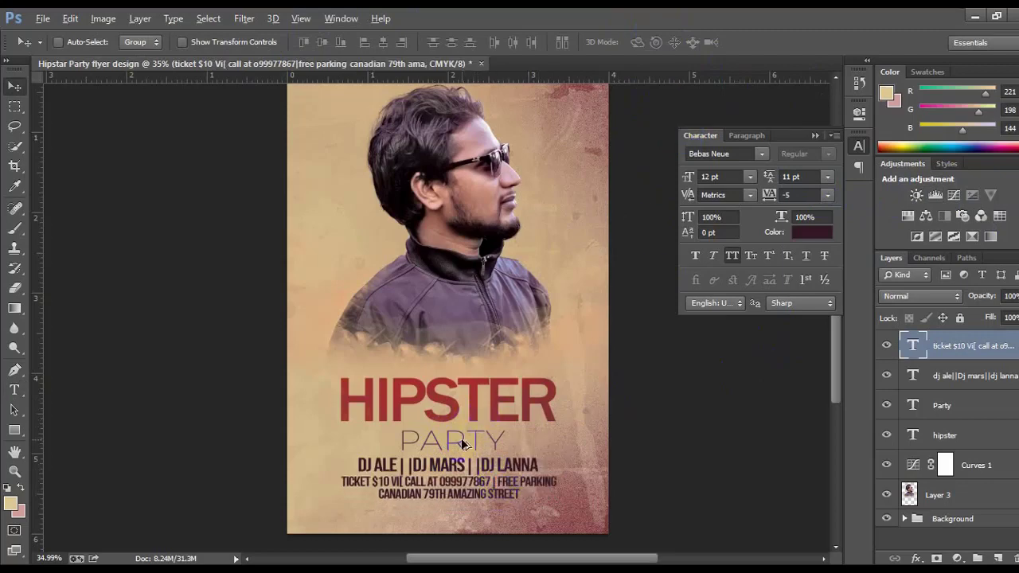
alt+scroll(464, 444, up, 2)
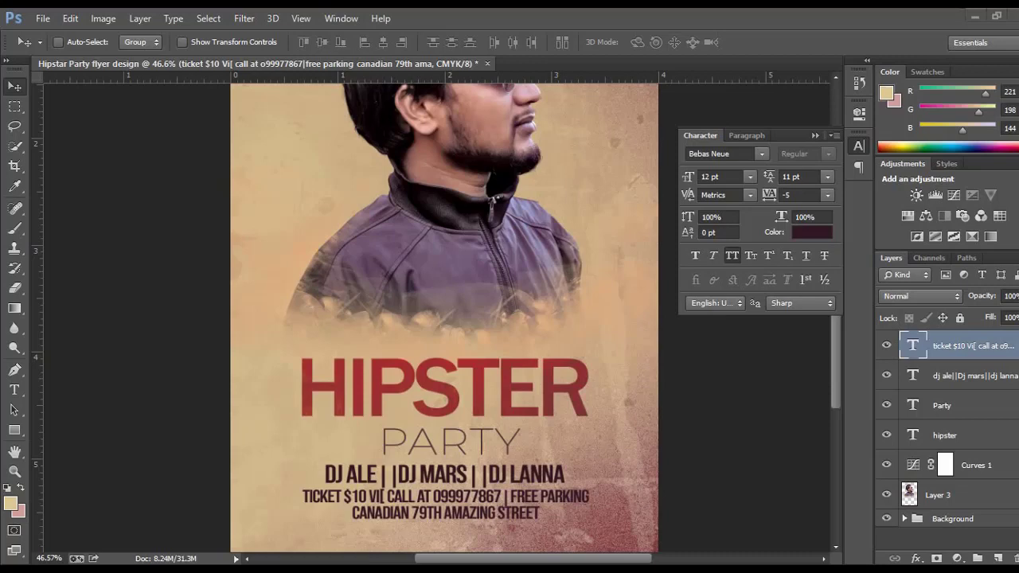
alt+scroll(466, 475, up, 1)
scroll(463, 466, down, 1)
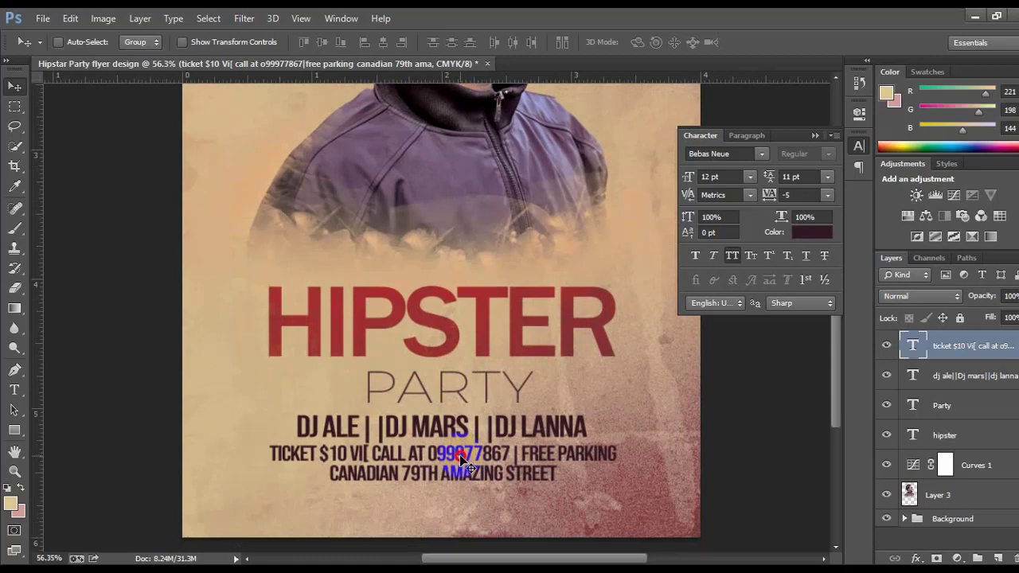
double_click(909, 344)
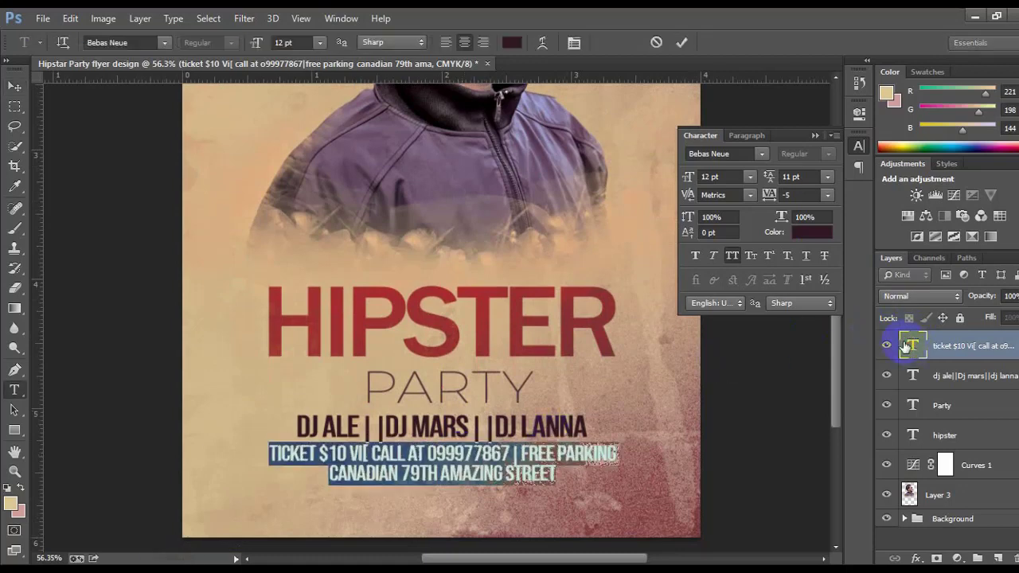
click(681, 42)
key(v)
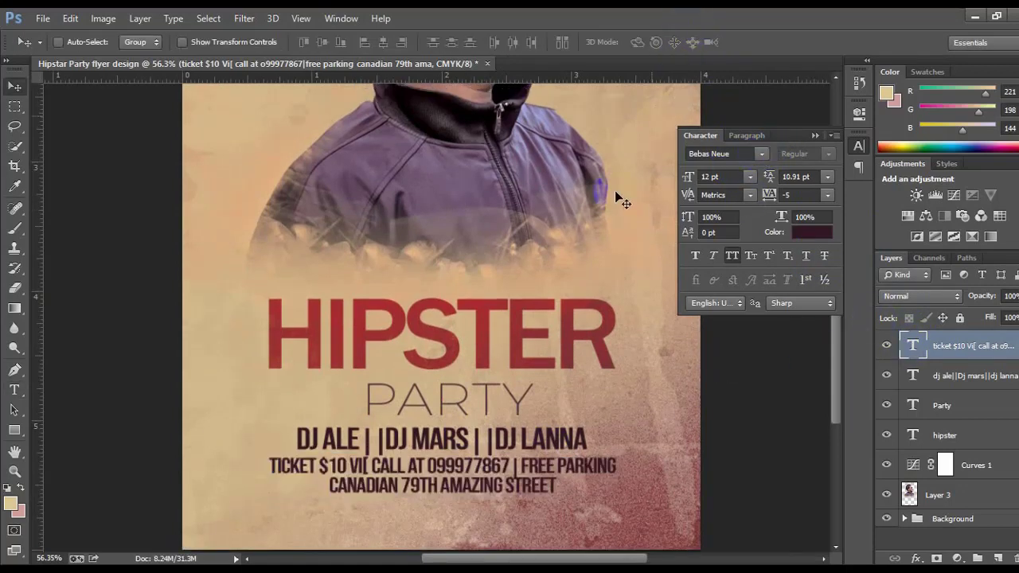
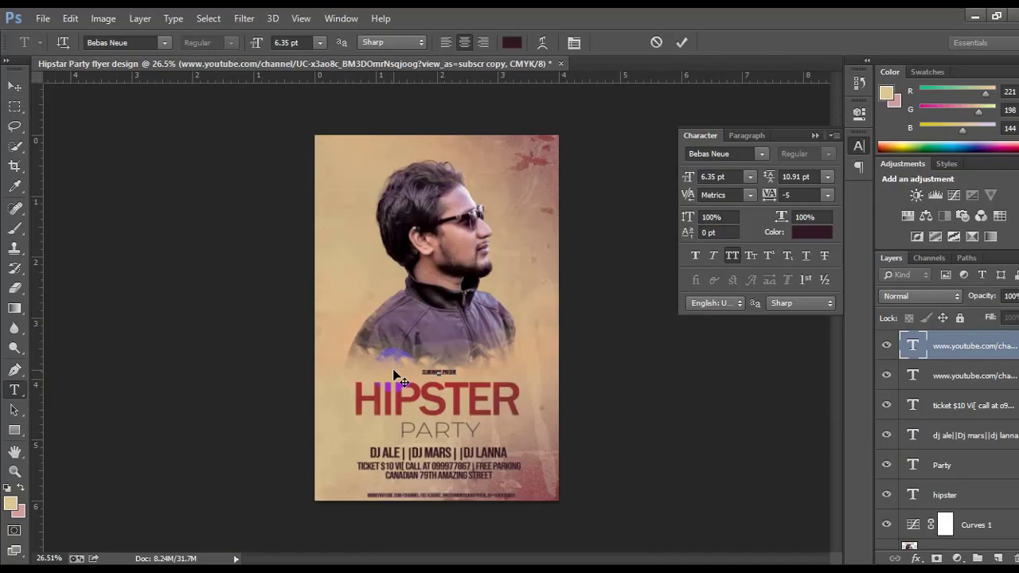
Set the CLUB NAME PRESENT text colour to white
click(511, 43)
click(327, 152)
click(691, 135)
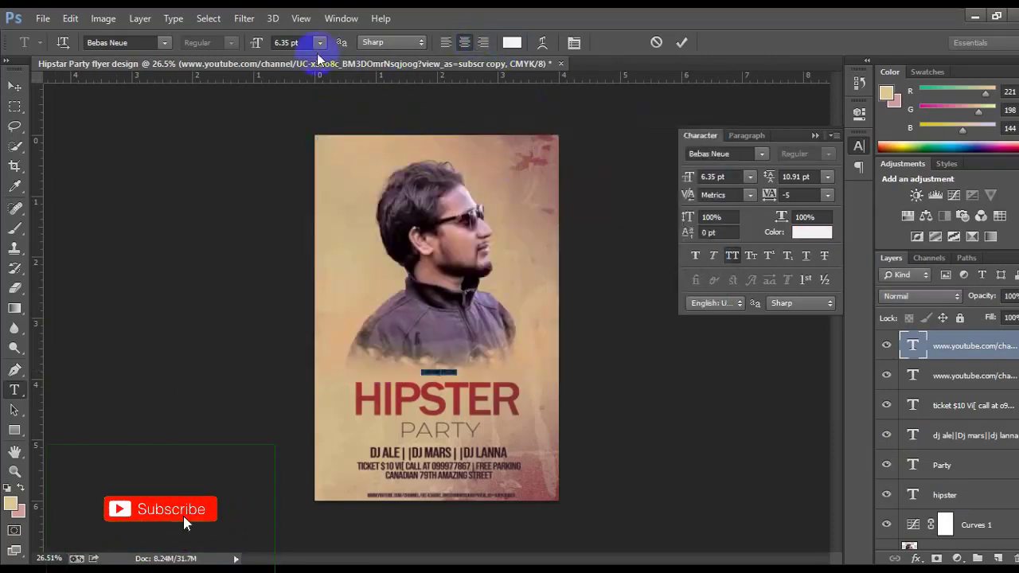
Resize the club name text, with Auto leading, tracking 23 and 160% horizontal scale
drag(689, 177, 784, 195)
drag(685, 178, 669, 179)
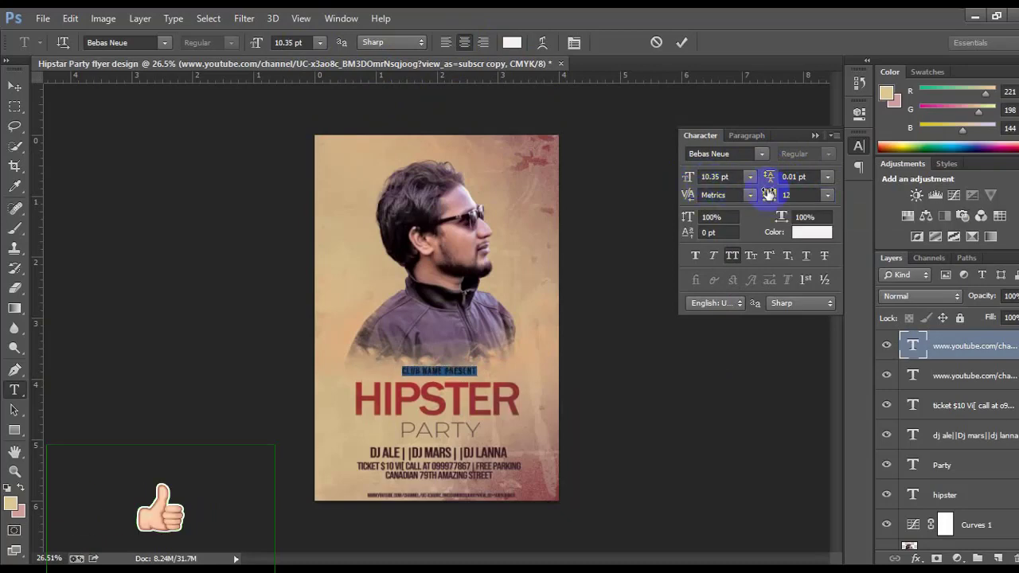
mouse_move(766, 195)
mouse_down()
mouse_move(788, 198)
mouse_move(772, 201)
mouse_up()
click(827, 176)
click(816, 194)
drag(686, 176, 693, 177)
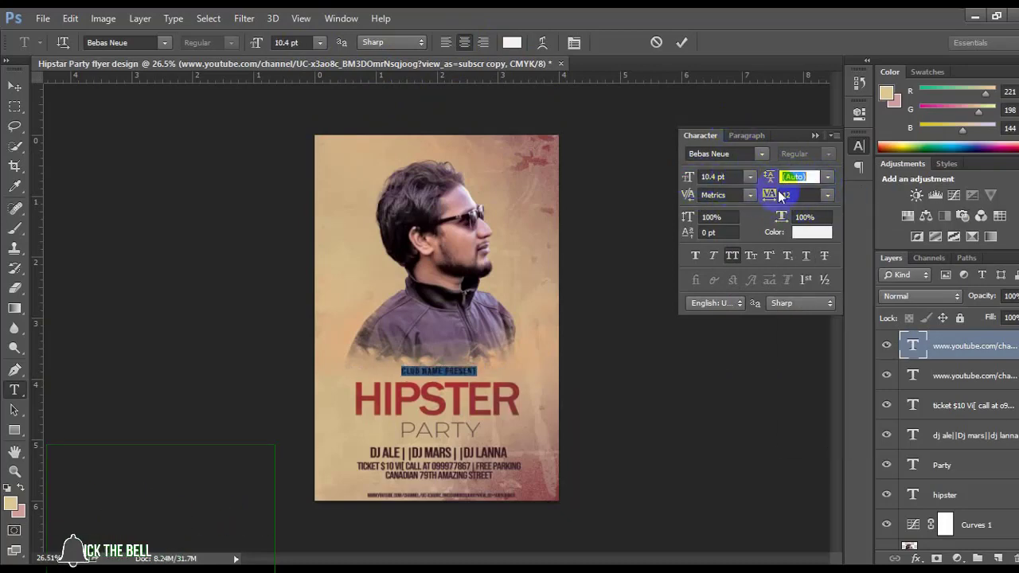
click(827, 195)
click(819, 229)
click(828, 195)
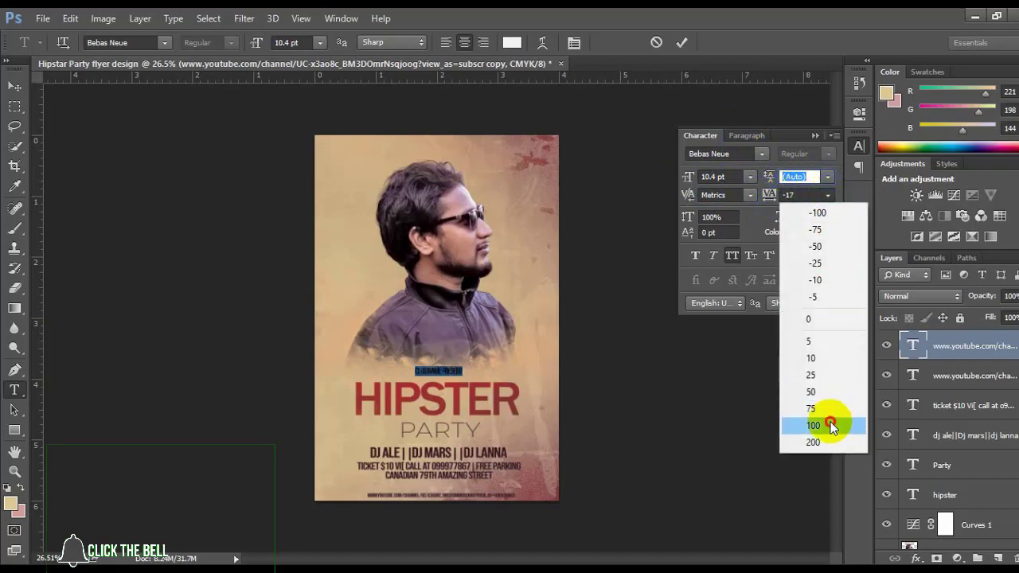
click(829, 426)
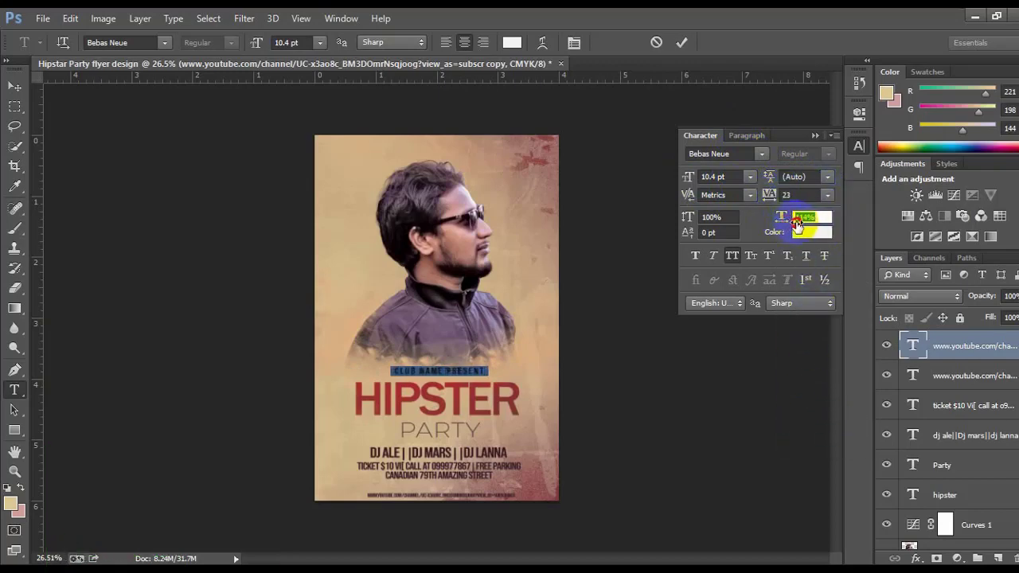
mouse_move(797, 225)
mouse_down()
mouse_move(773, 228)
mouse_move(809, 227)
mouse_move(799, 228)
mouse_up()
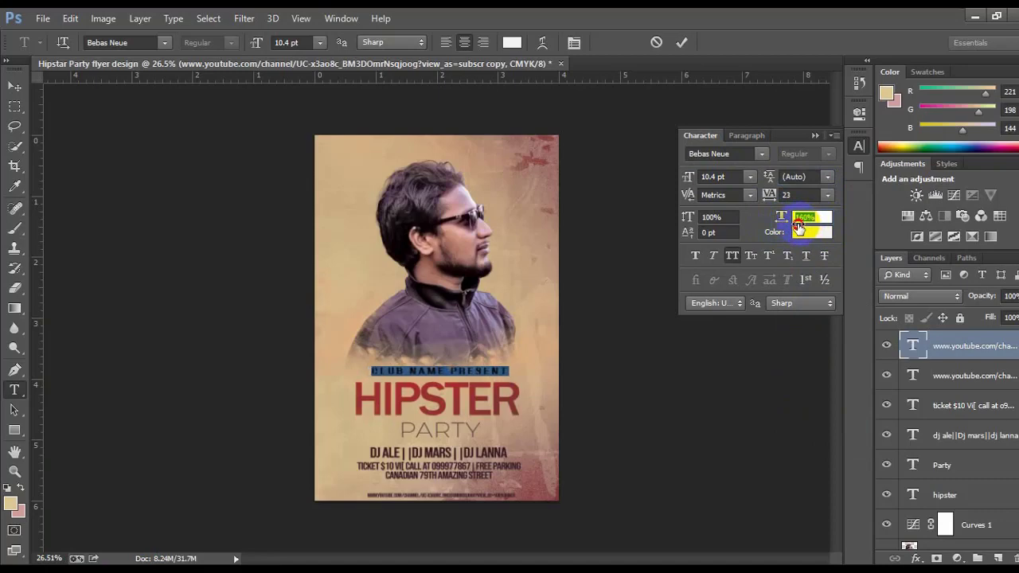
Commit the text and nudge the club name line slightly down
click(682, 41)
key(v)
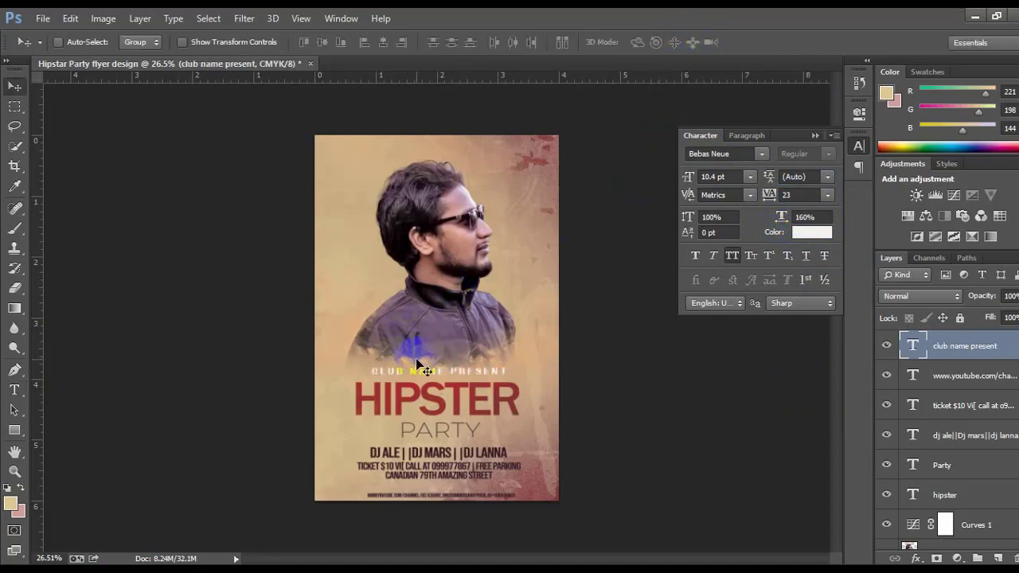
drag(416, 362, 419, 365)
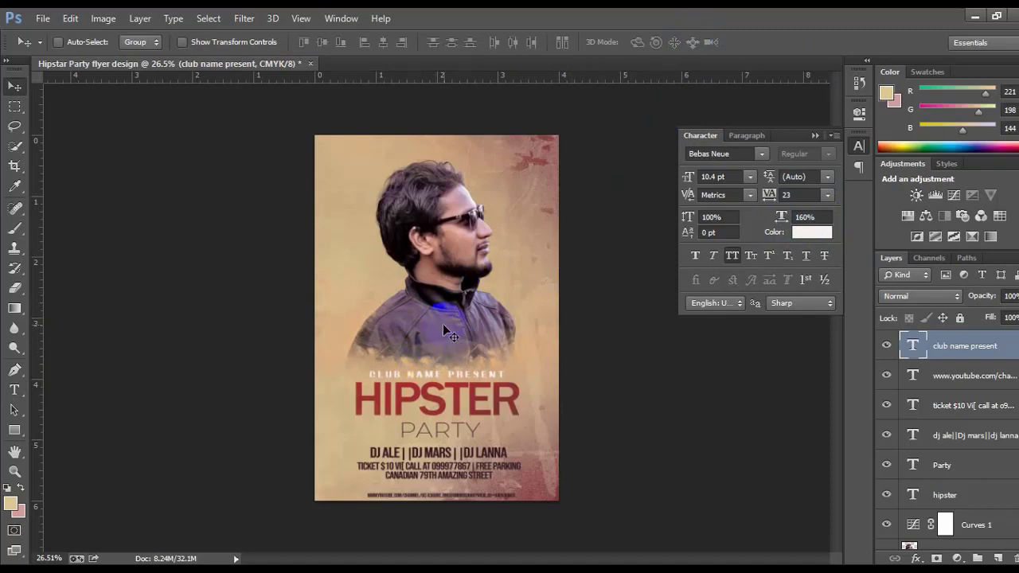
scroll(390, 367, up, 2)
scroll(406, 390, up, 2)
scroll(425, 410, up, 1)
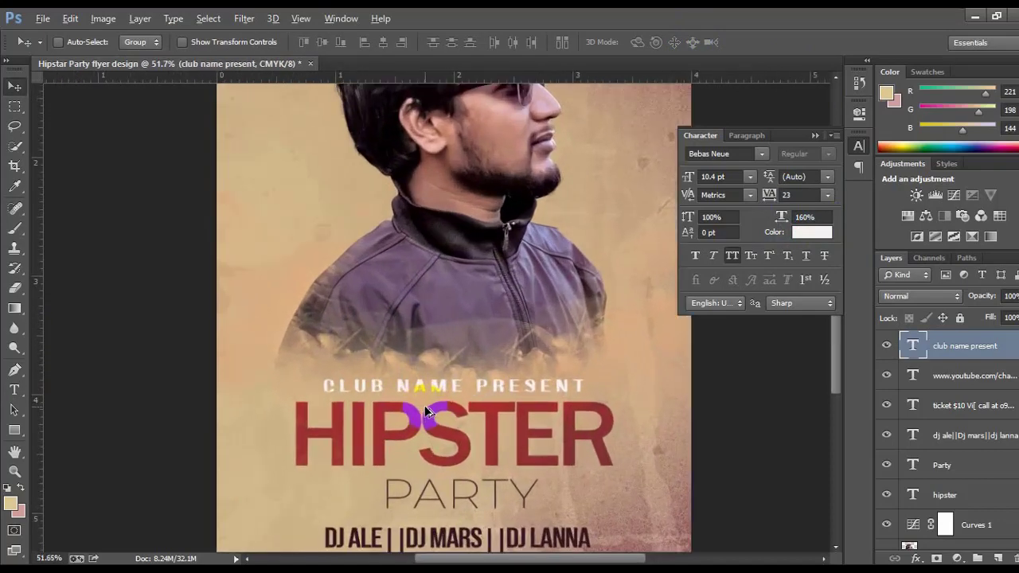
scroll(426, 410, down, 3)
scroll(423, 412, down, 1)
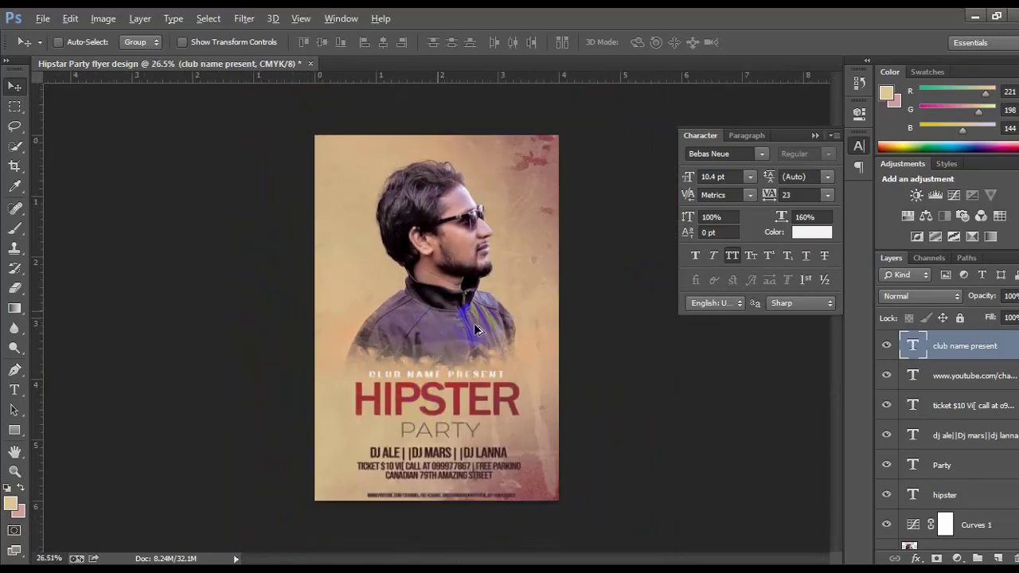
scroll(977, 478, down, 1)
Rotate the Layer 3 photo about 2.74° clockwise and shift it slightly right and down
click(967, 516)
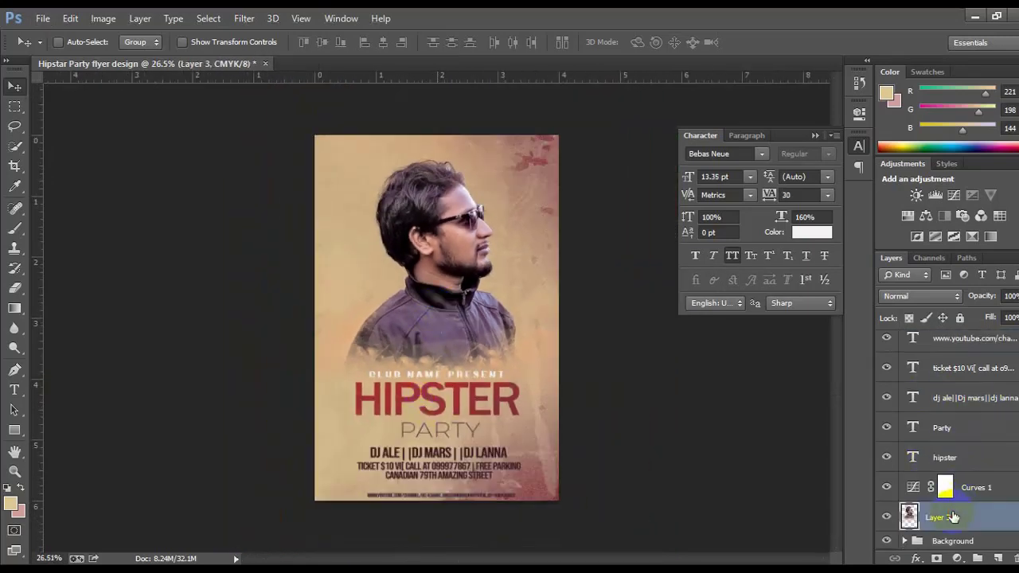
key(ctrl+t)
drag(632, 123, 641, 124)
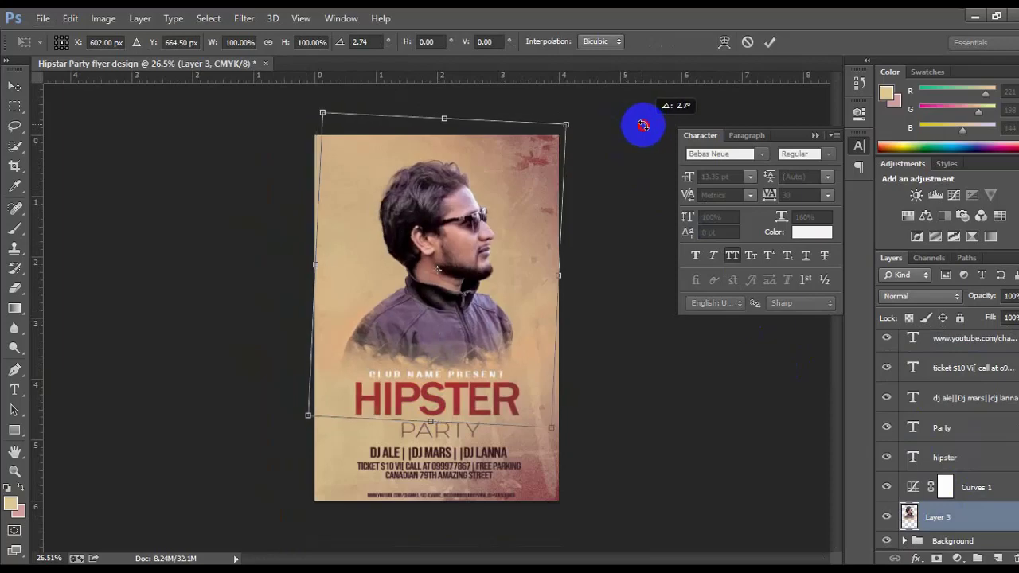
click(489, 181)
drag(488, 181, 495, 186)
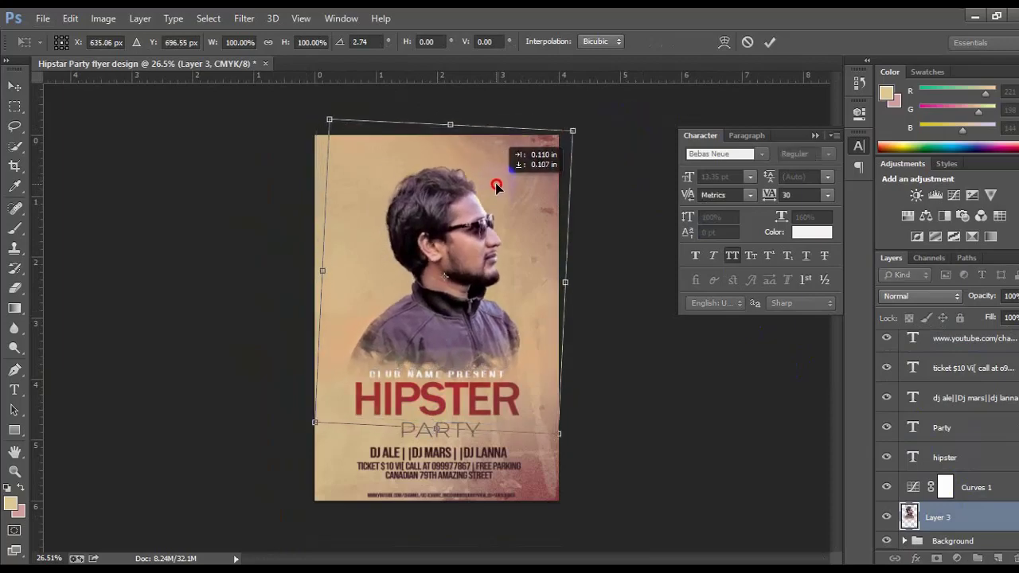
click(771, 43)
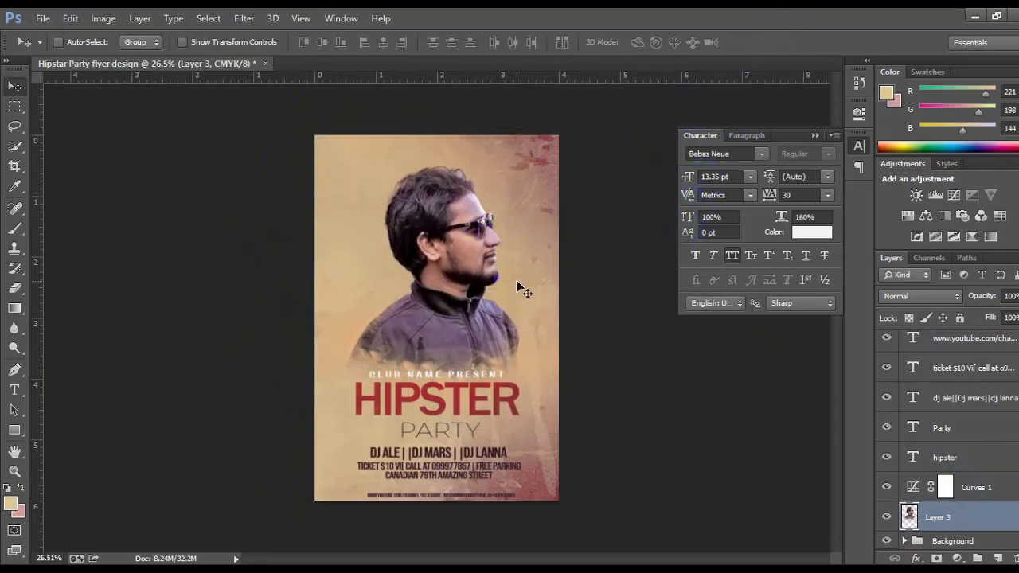
Add a new layer above the club name layer and fill it with light pink
scroll(891, 414, up, 1)
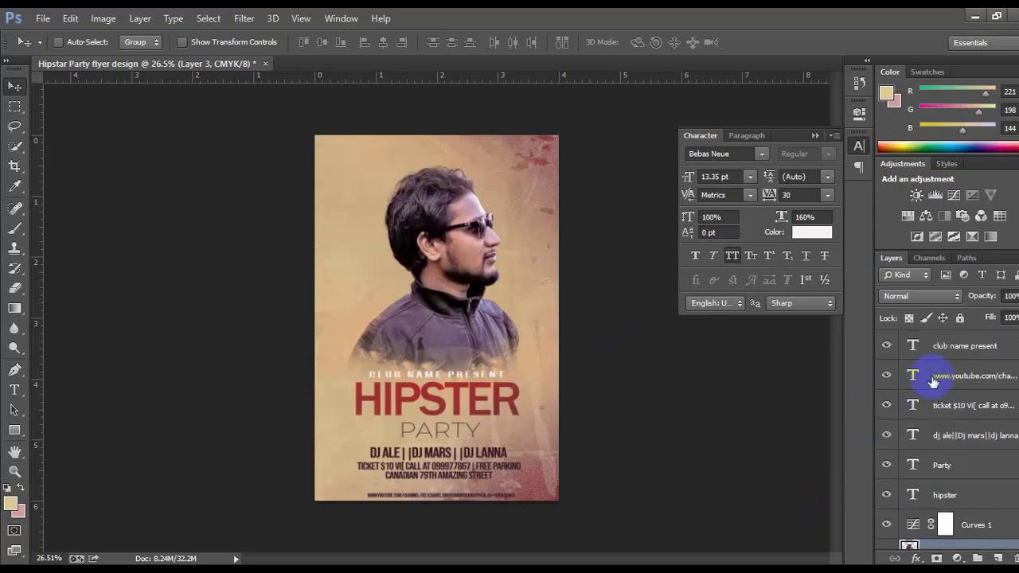
click(949, 346)
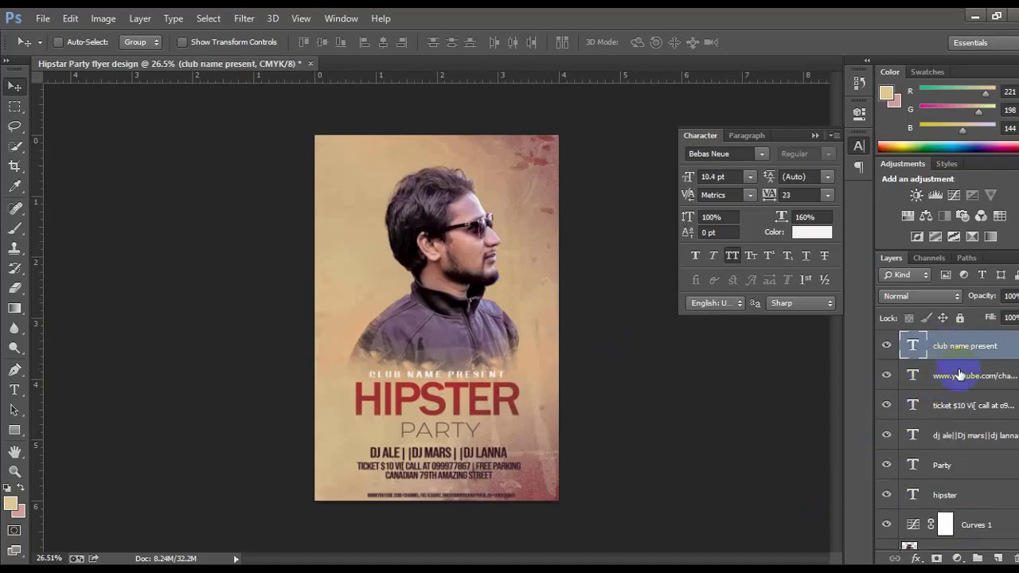
click(997, 558)
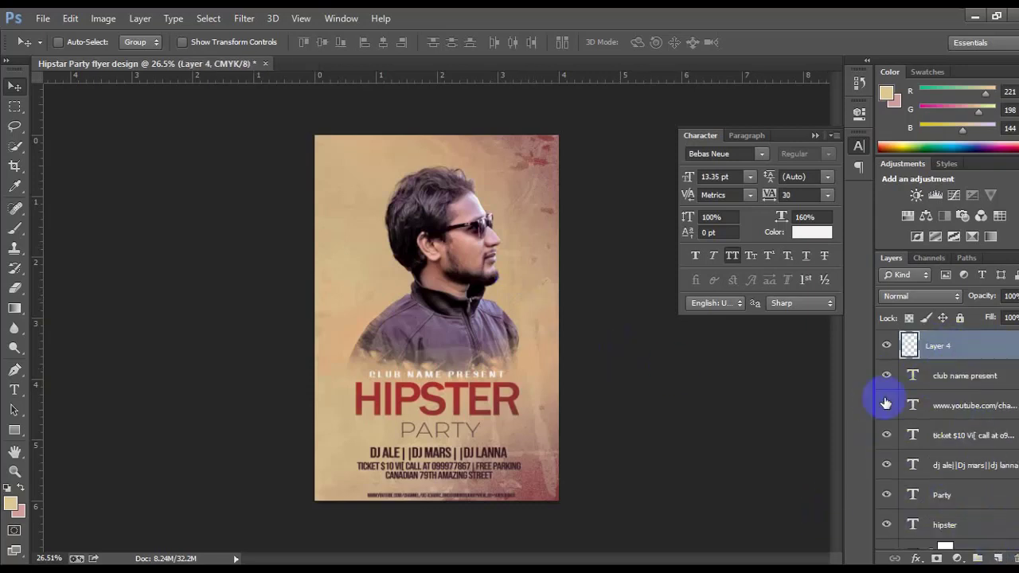
click(105, 18)
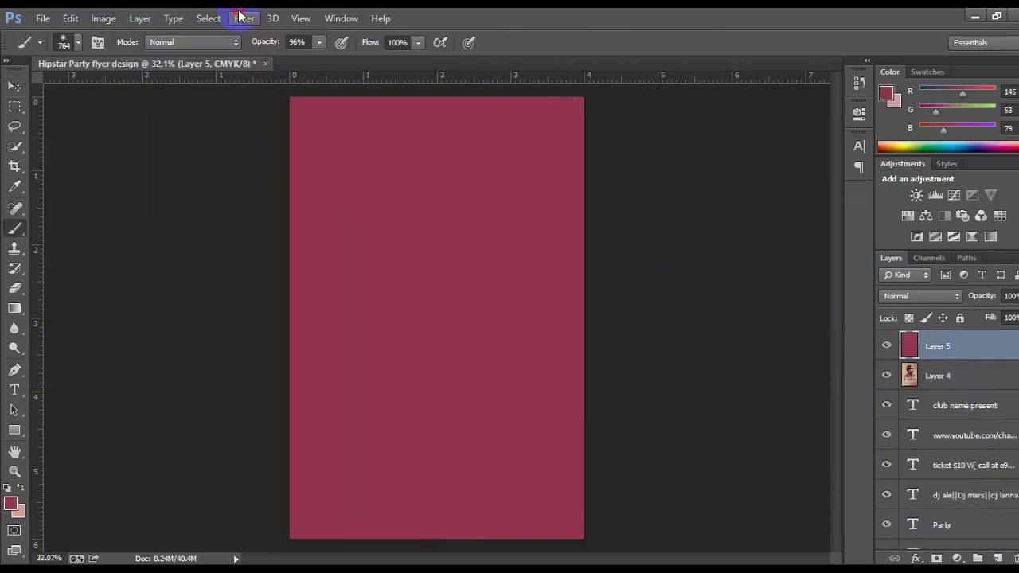
click(243, 18)
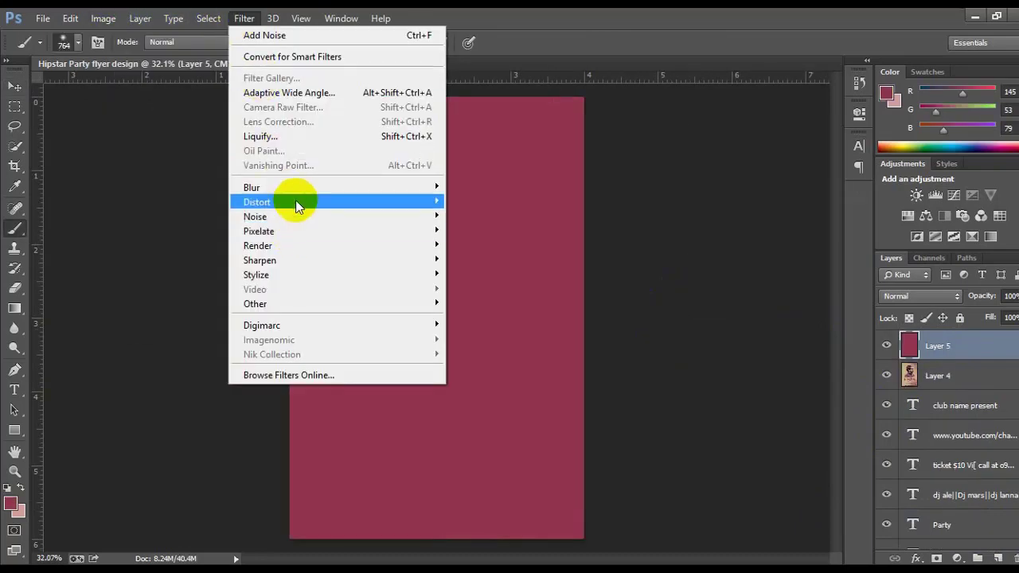
mouse_move(254, 217)
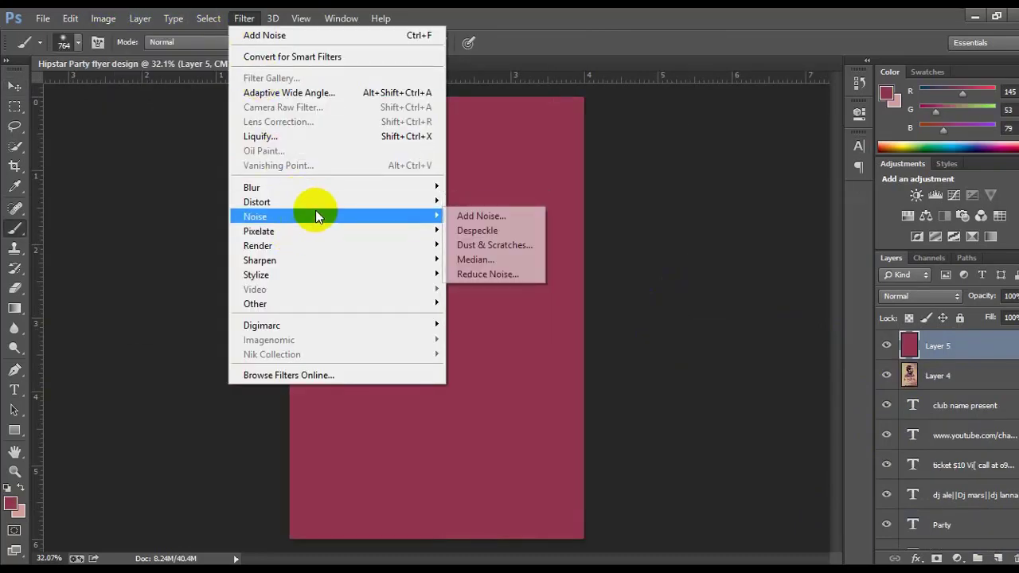
click(21, 489)
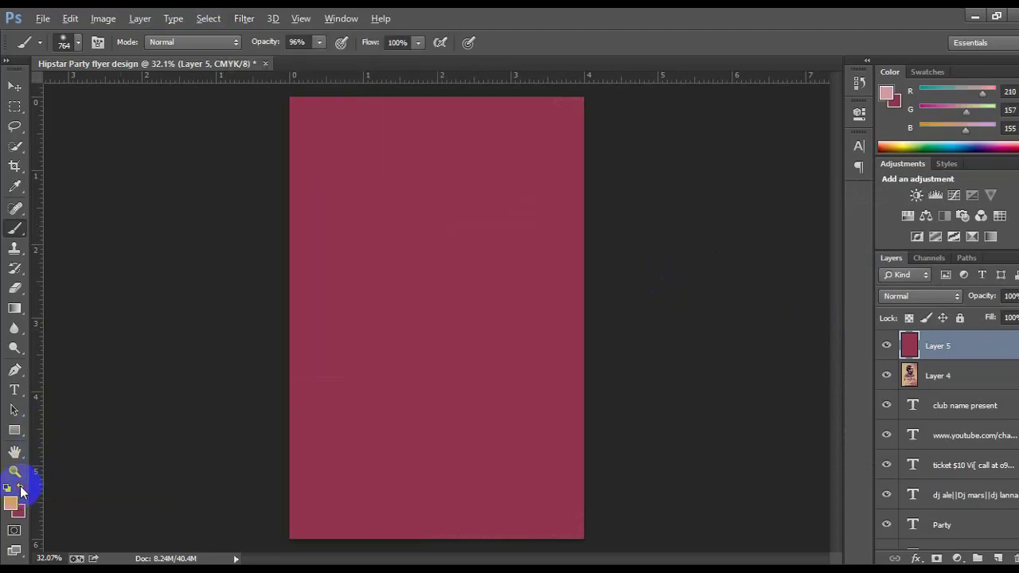
key(alt+BackSpace)
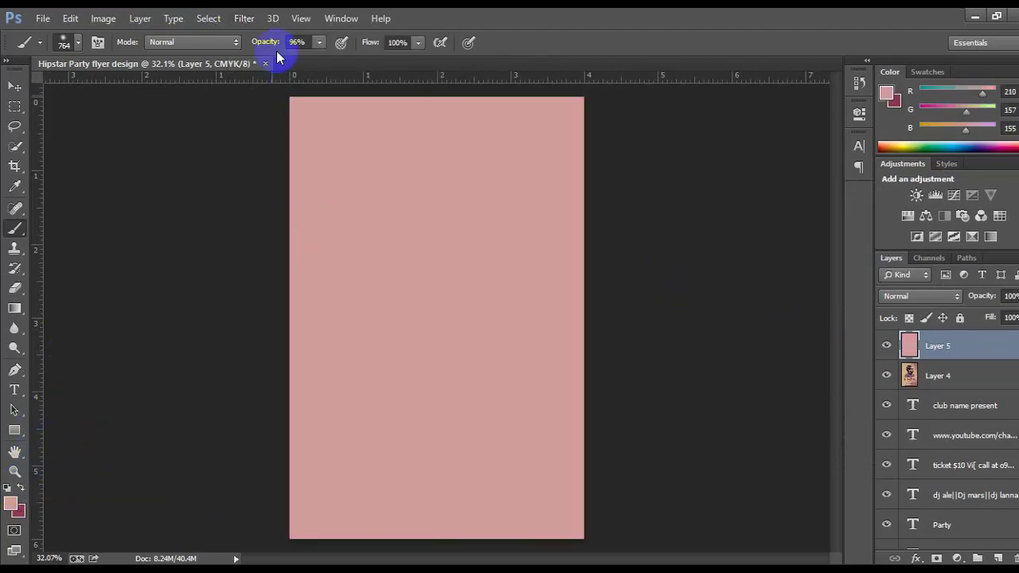
Apply Add Noise with an amount of about 40 to the pink layer
click(244, 18)
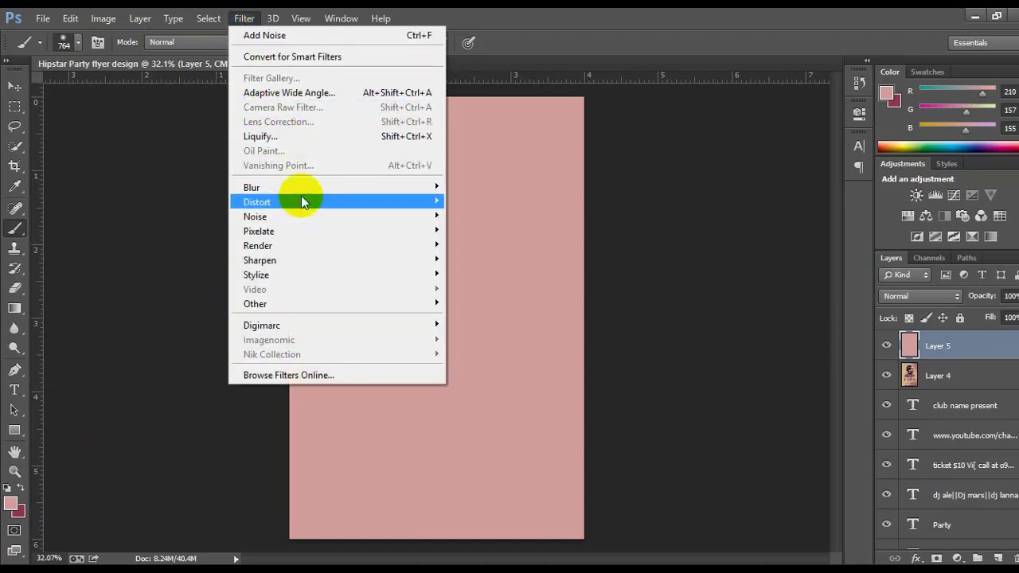
mouse_move(256, 217)
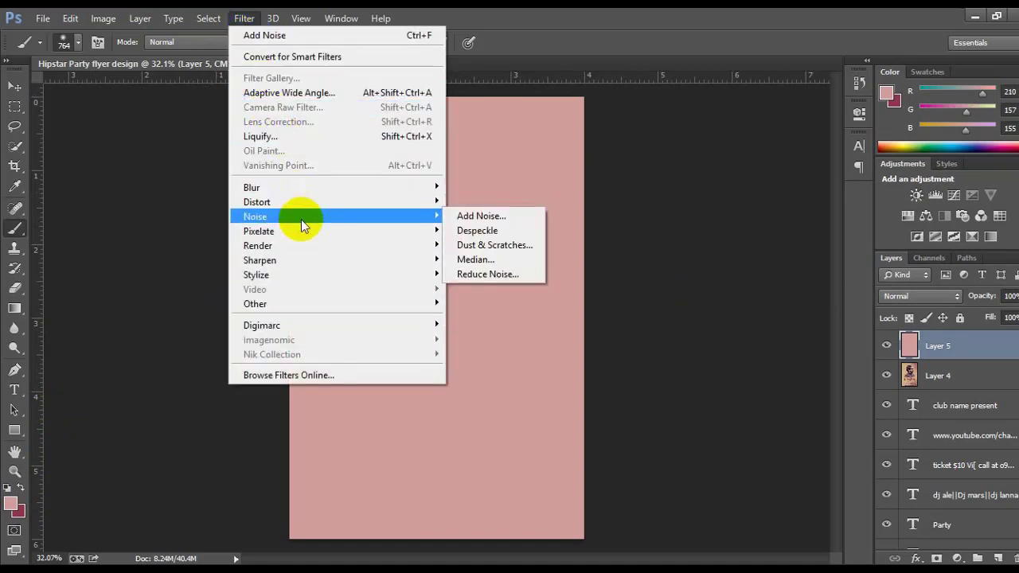
click(474, 219)
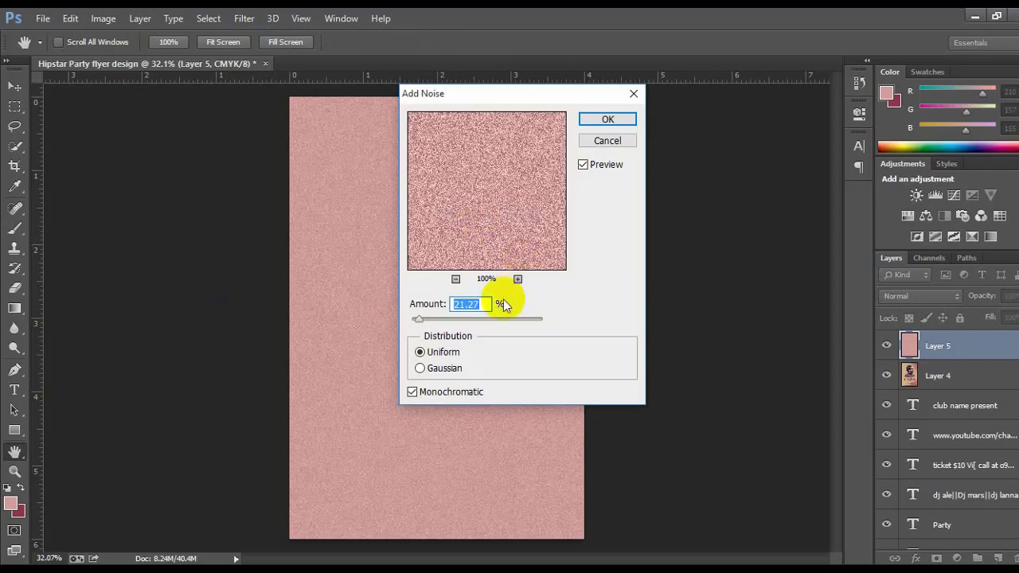
drag(418, 318, 424, 319)
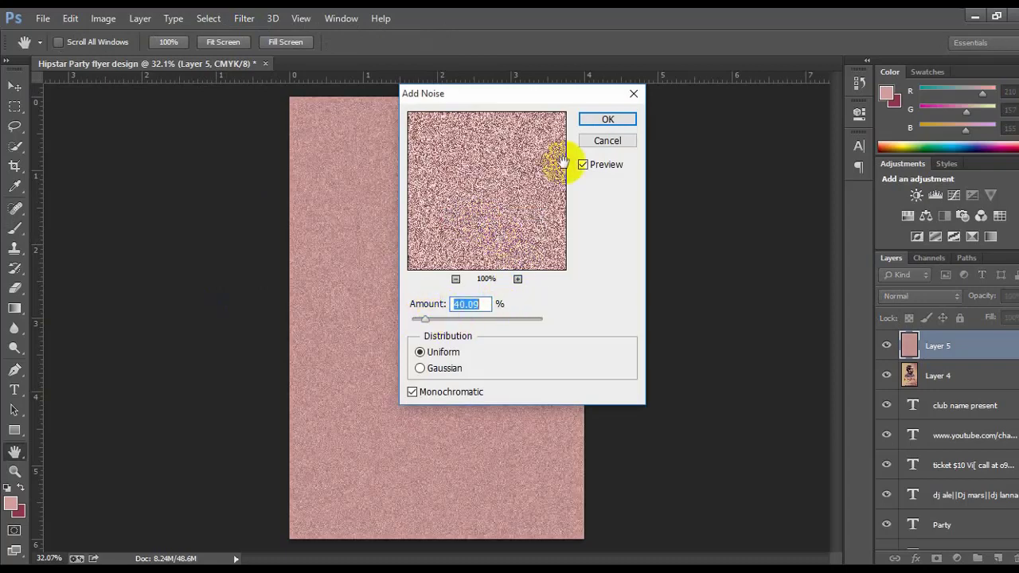
click(607, 119)
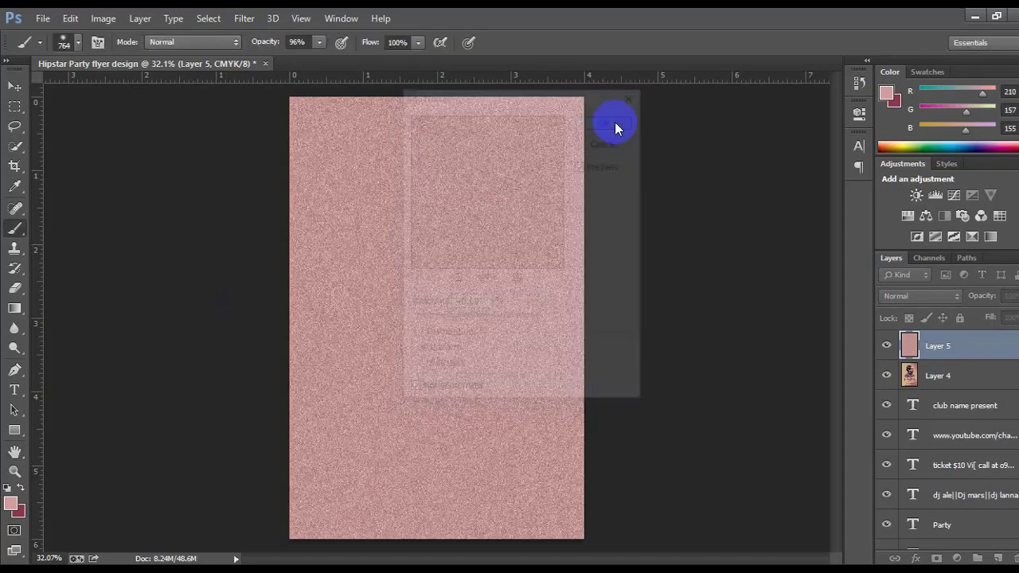
Set the noise layer to Vivid Light blending at about 16% opacity
click(915, 300)
click(905, 231)
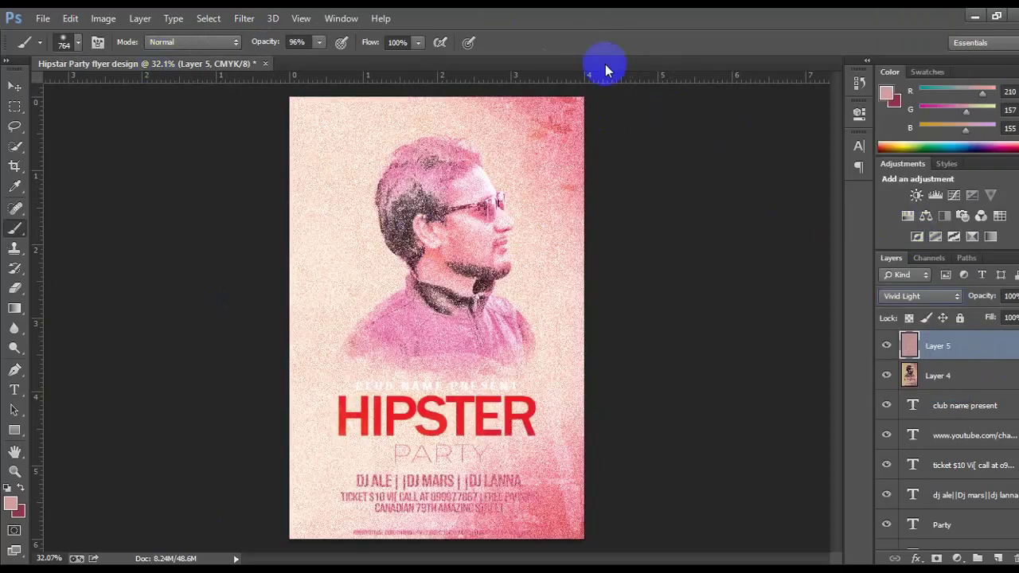
drag(981, 301, 937, 303)
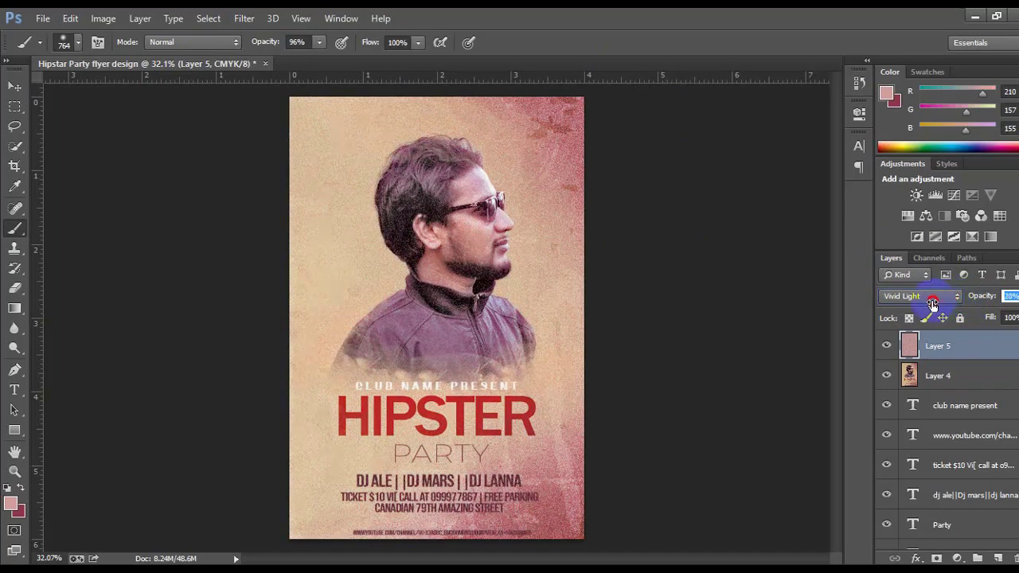
drag(932, 304, 928, 305)
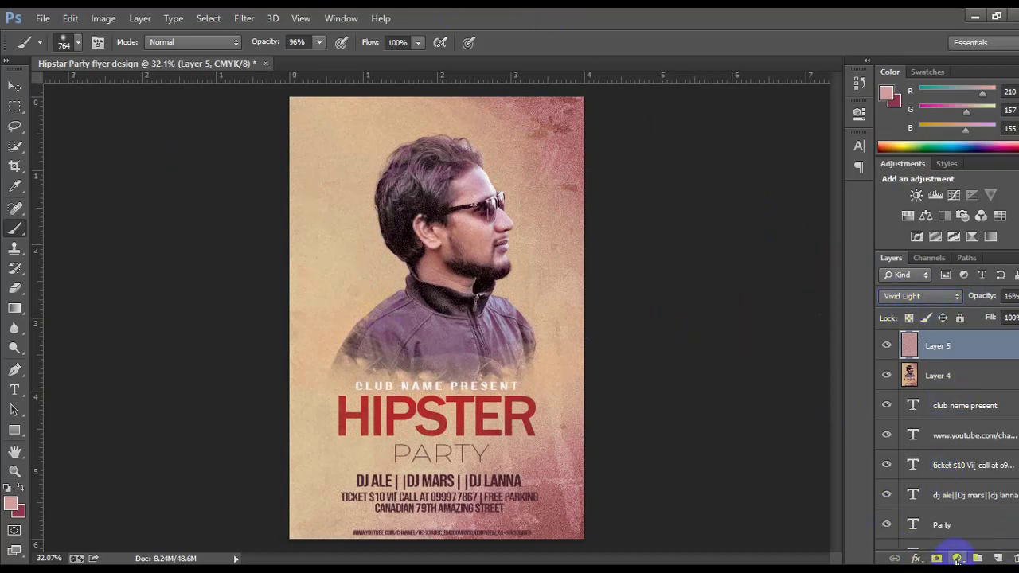
Stamp the merged flyer onto a new layer via Apply Image with Multiply
click(998, 558)
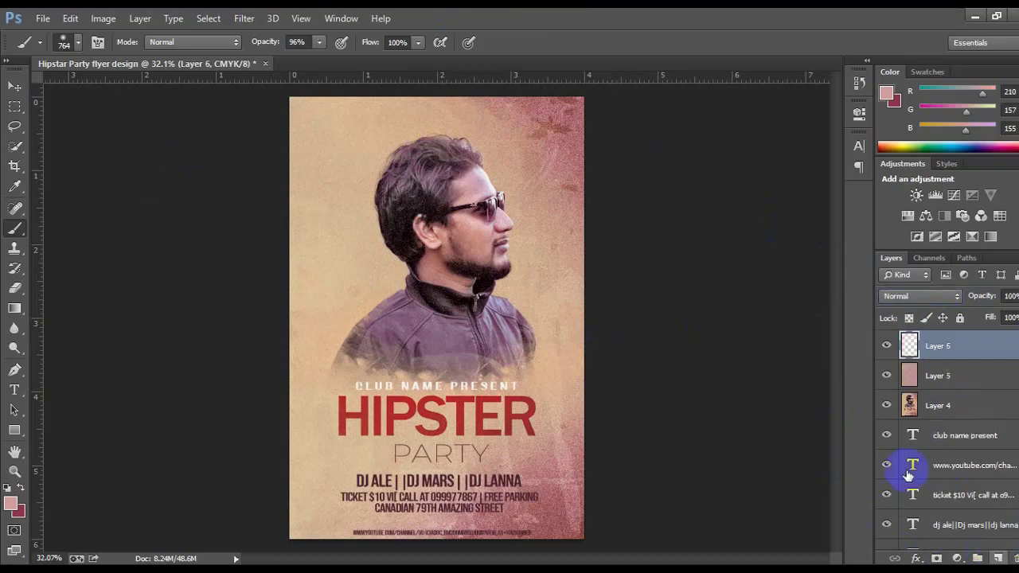
click(109, 19)
click(129, 233)
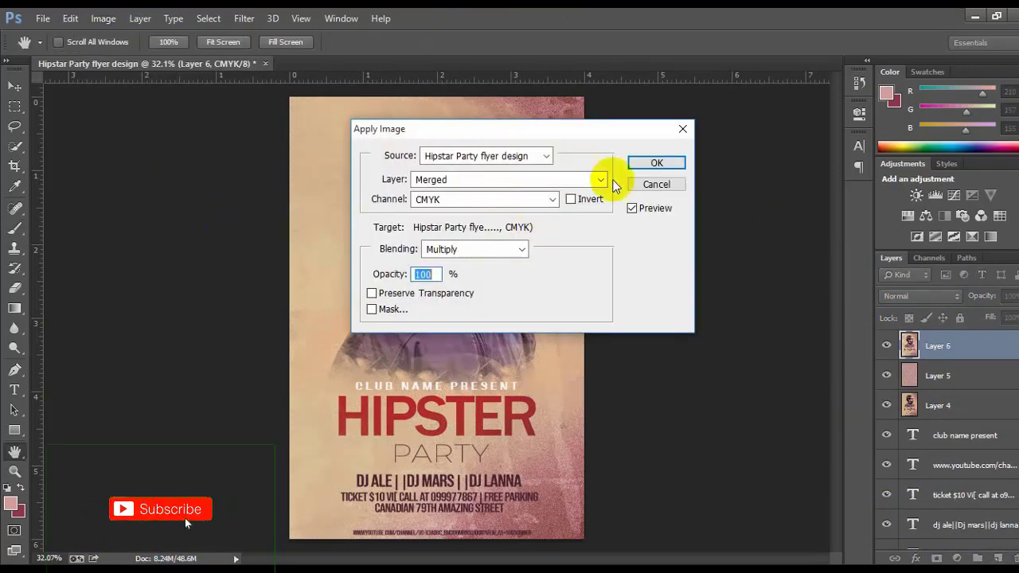
click(656, 163)
key(b)
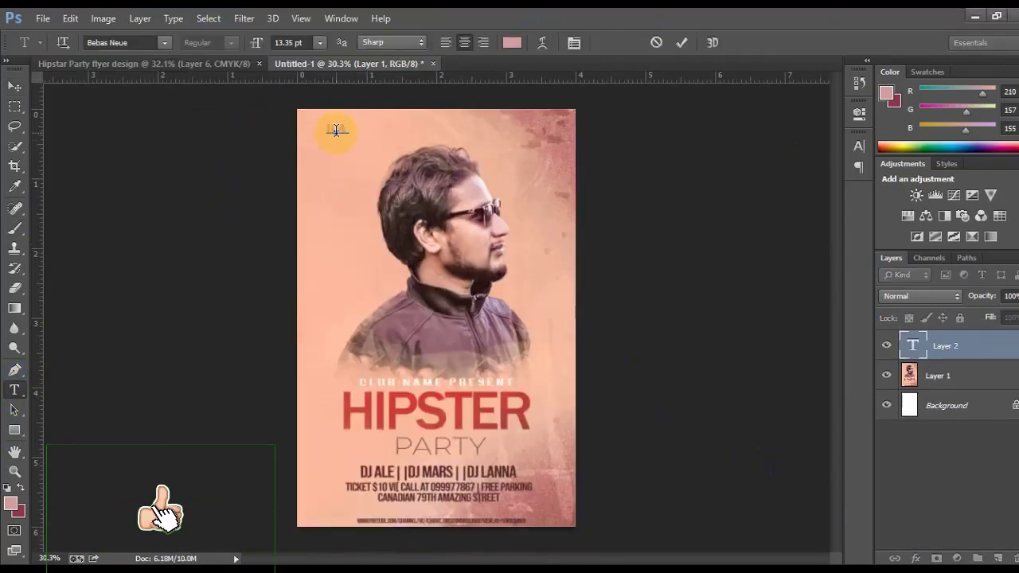
Type the credit line 'EXCLUSIVE PA…' at 15.35 pt in dark grey-brown 534b4b
text(EXCLUSIVE PARTY PRESEN)
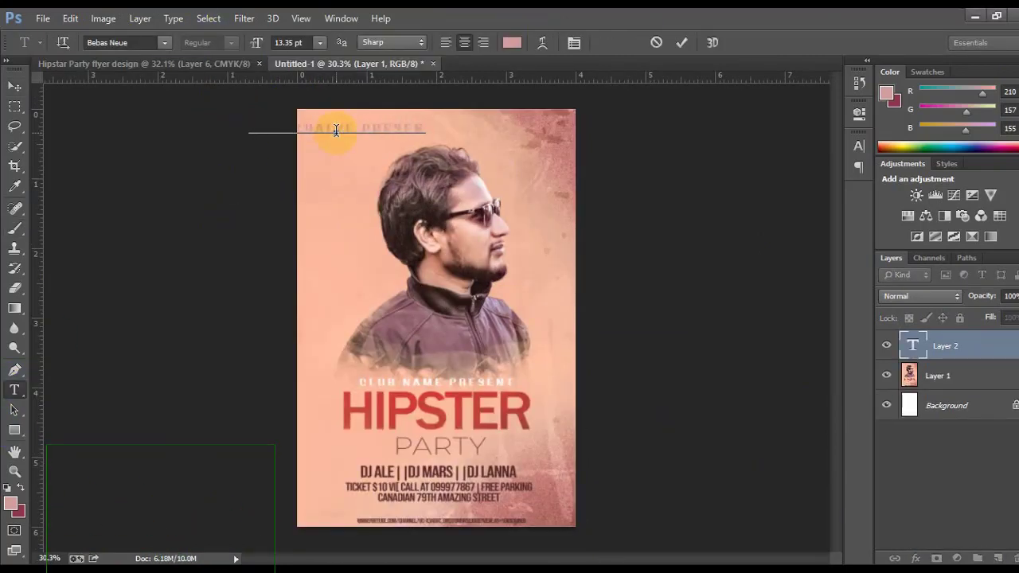
key(ctrl+a)
key(ctrl+shift+period)
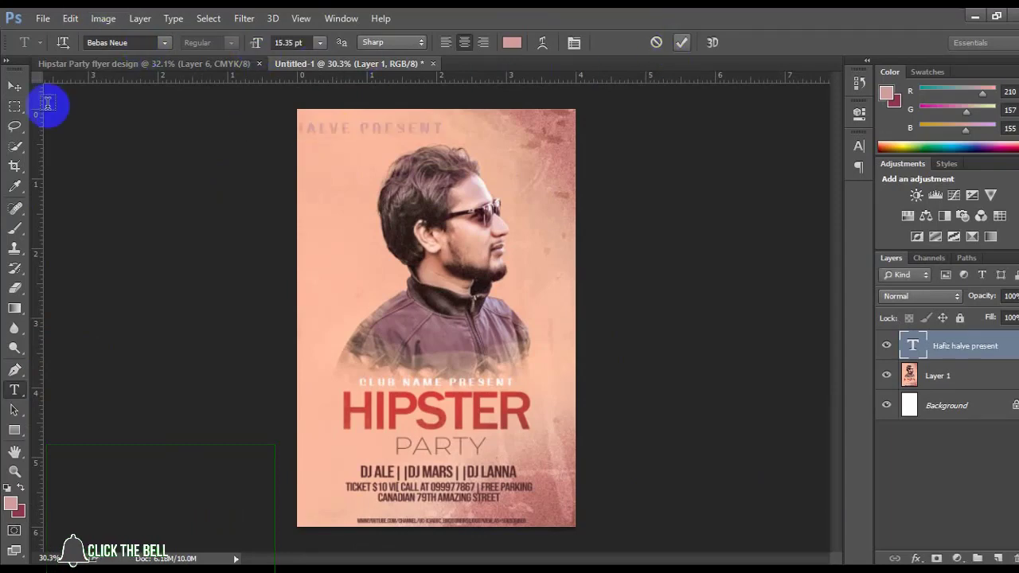
drag(345, 257, 345, 276)
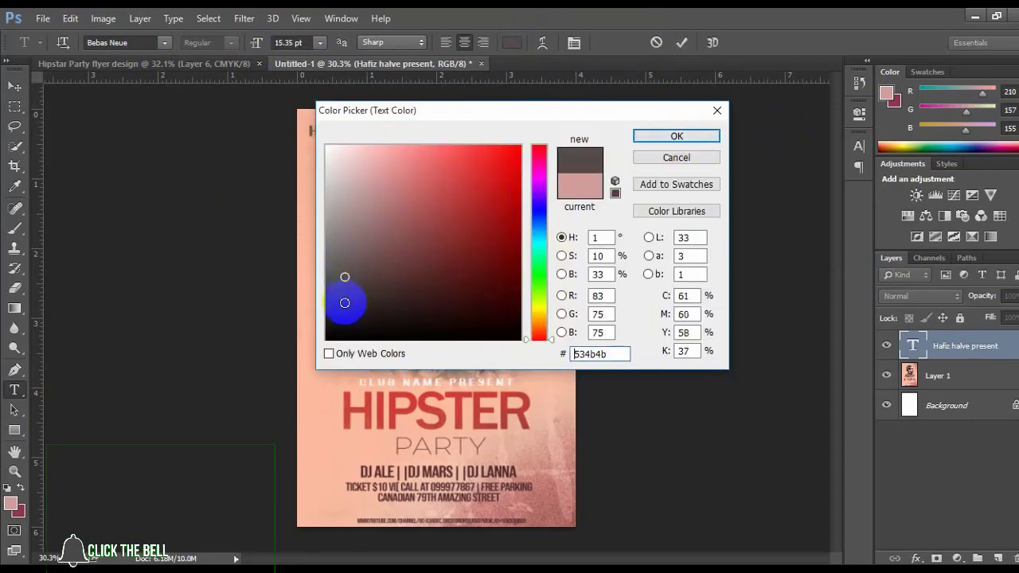
click(711, 136)
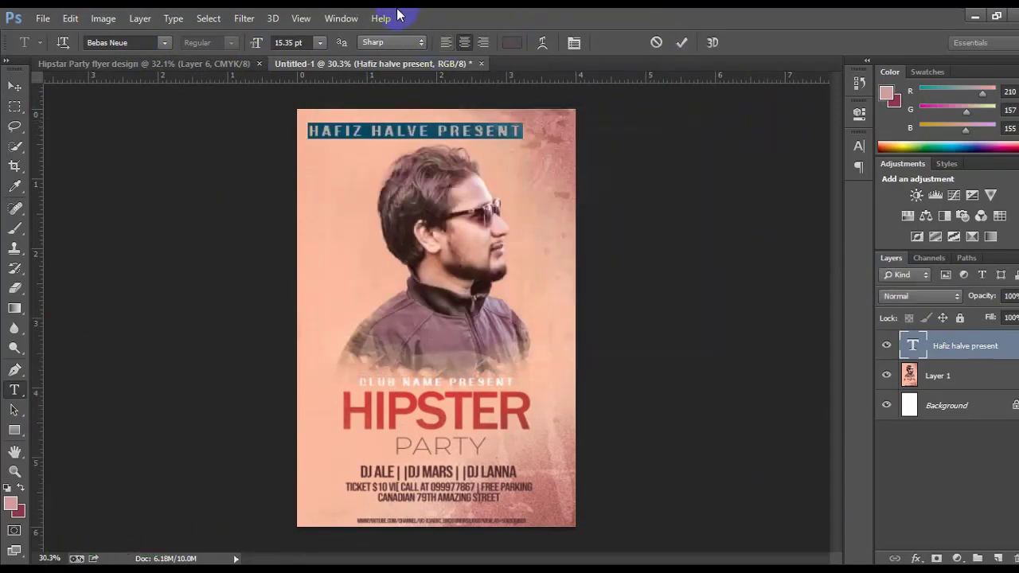
Make the credit line Small Caps with tracking 350 and commit it
click(574, 43)
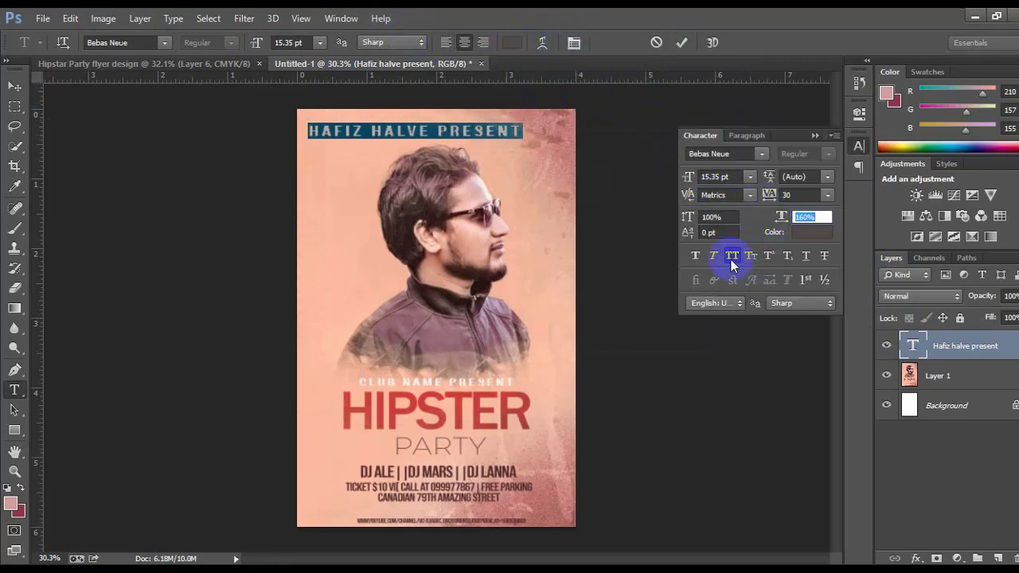
click(751, 256)
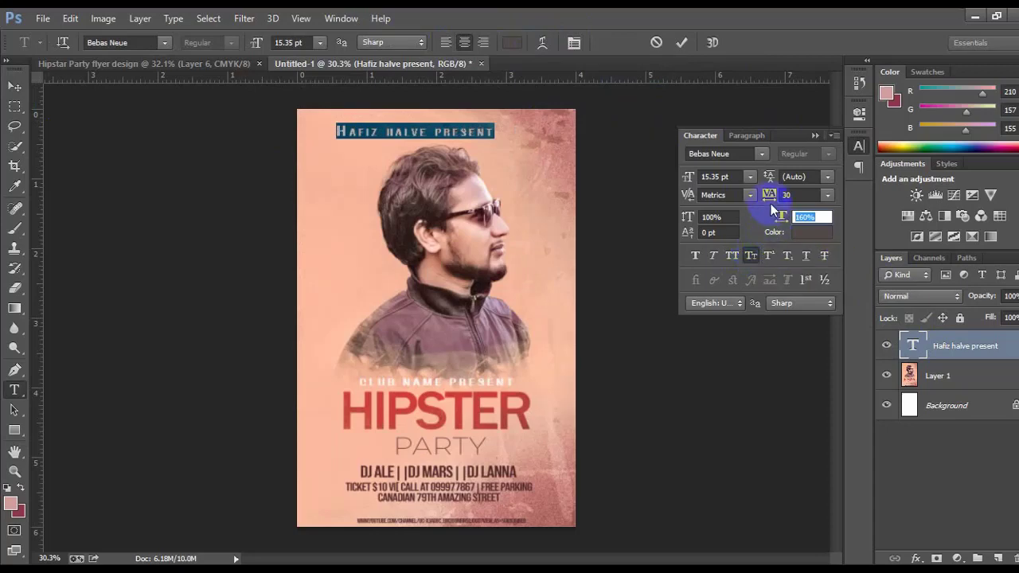
drag(769, 197, 790, 199)
key(Tab)
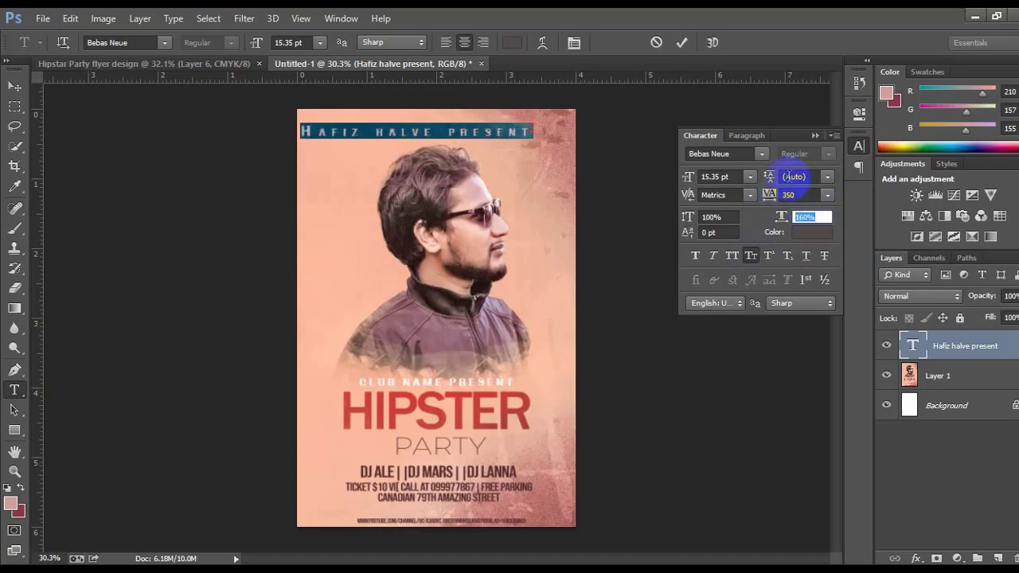
click(814, 136)
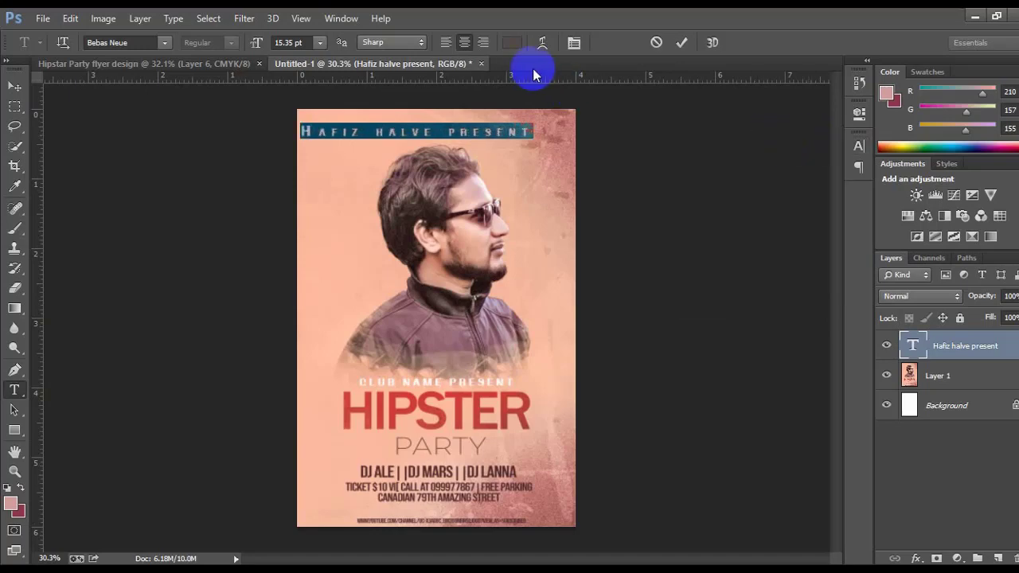
click(682, 44)
Move the credit line up and right and set its blend mode to Overlay
key(v)
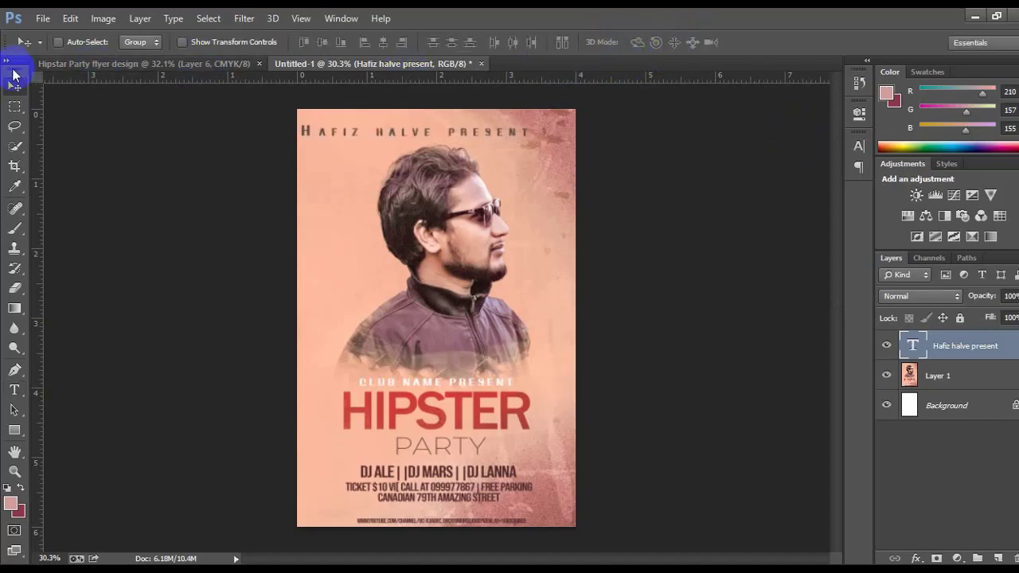
click(311, 132)
drag(355, 130, 369, 118)
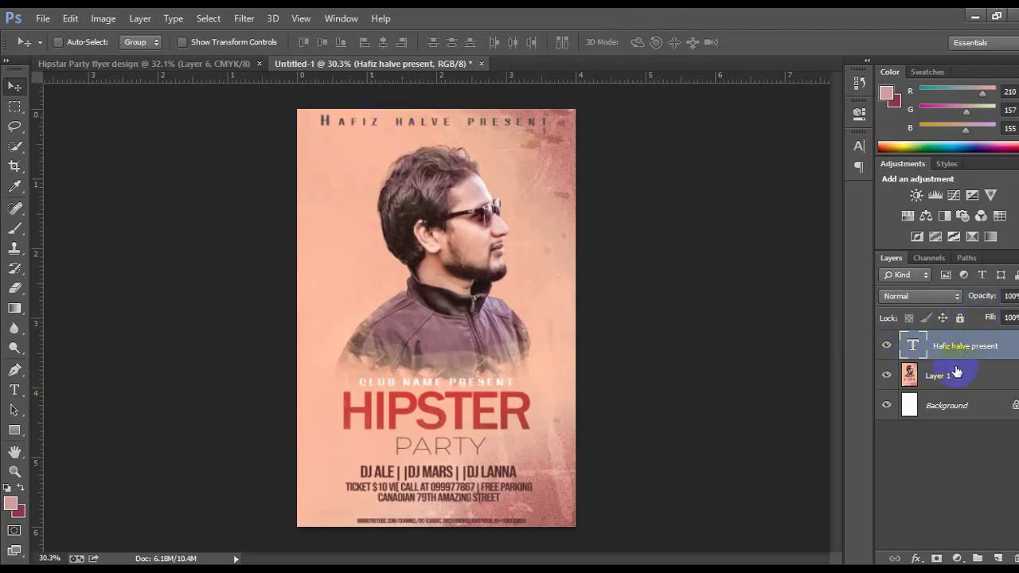
click(926, 299)
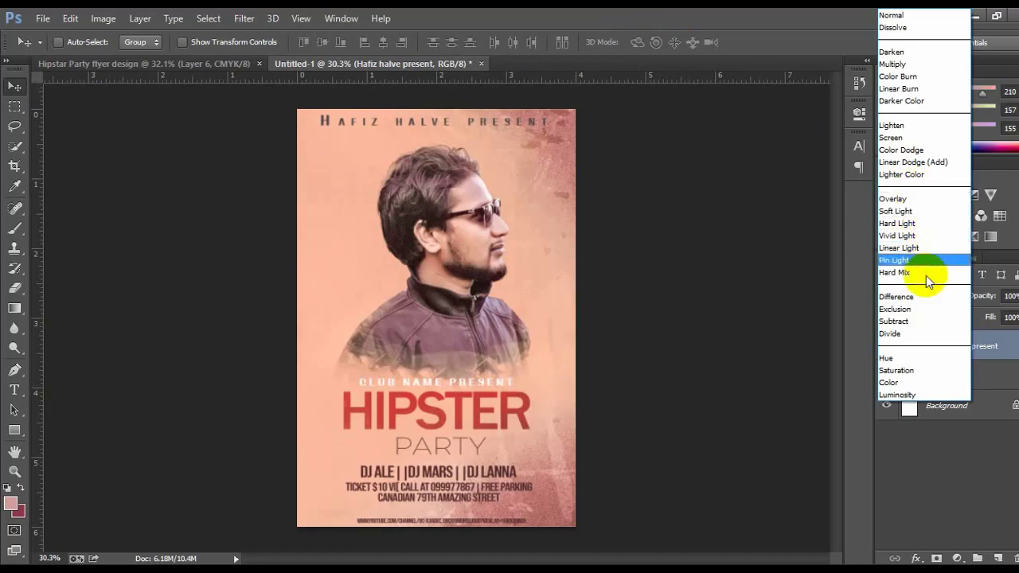
click(897, 199)
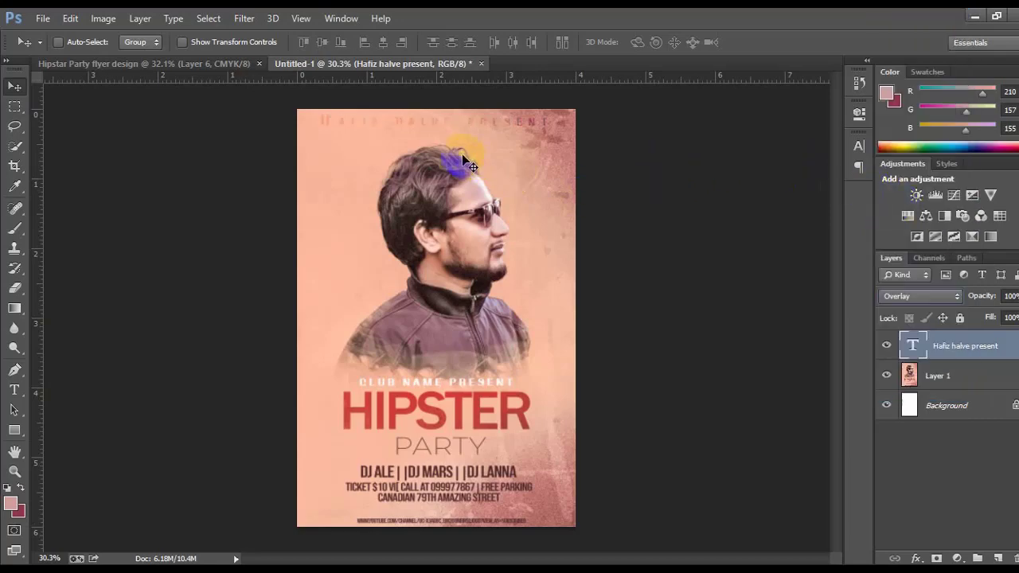
Reposition the credit line along the top edge and merge it down into the flyer layer
drag(457, 149, 451, 147)
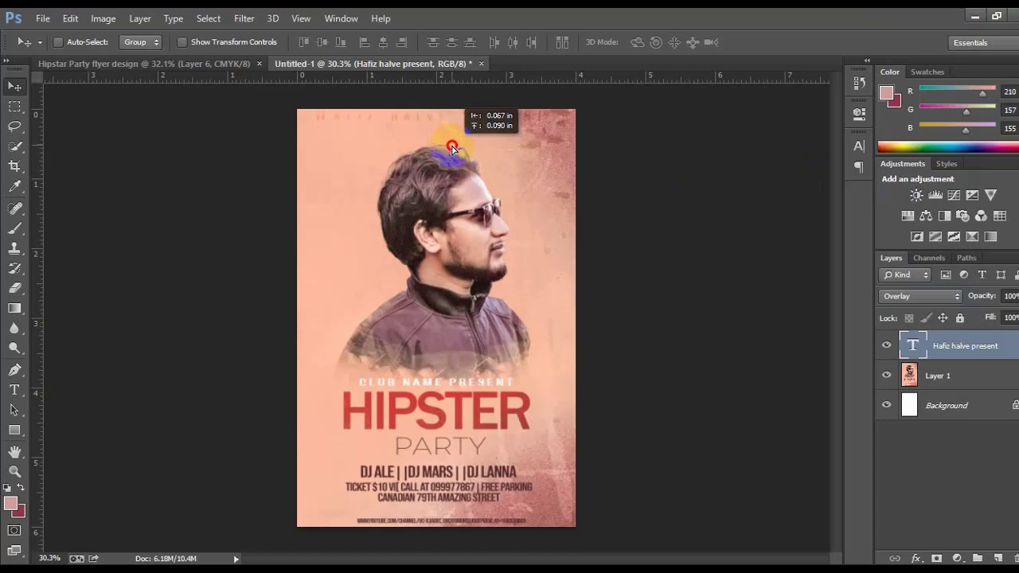
drag(451, 148, 451, 147)
click(463, 105)
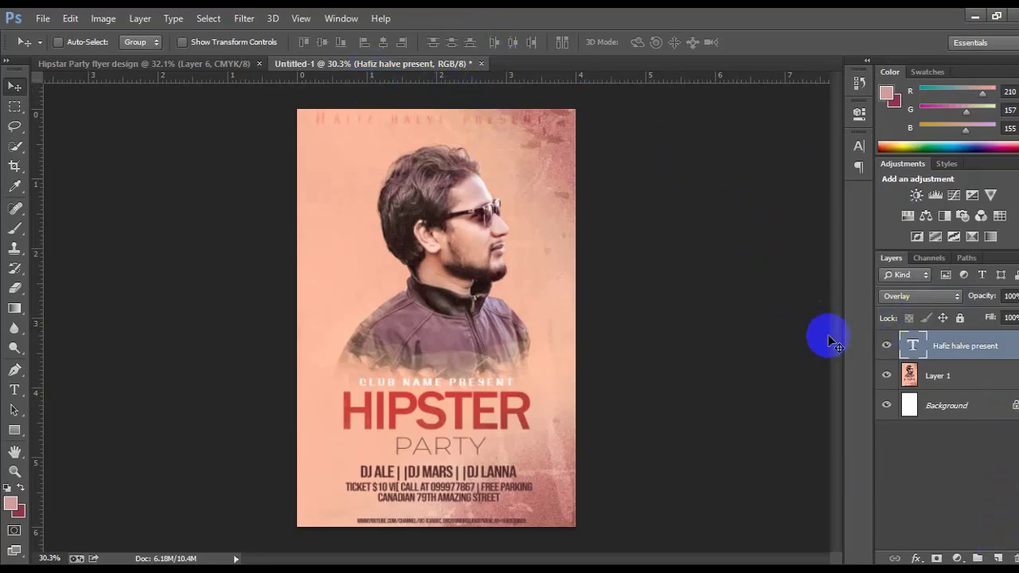
key(ctrl+e)
Apply a Camera Raw post-crop vignette with amount -31 to the flyer
click(248, 18)
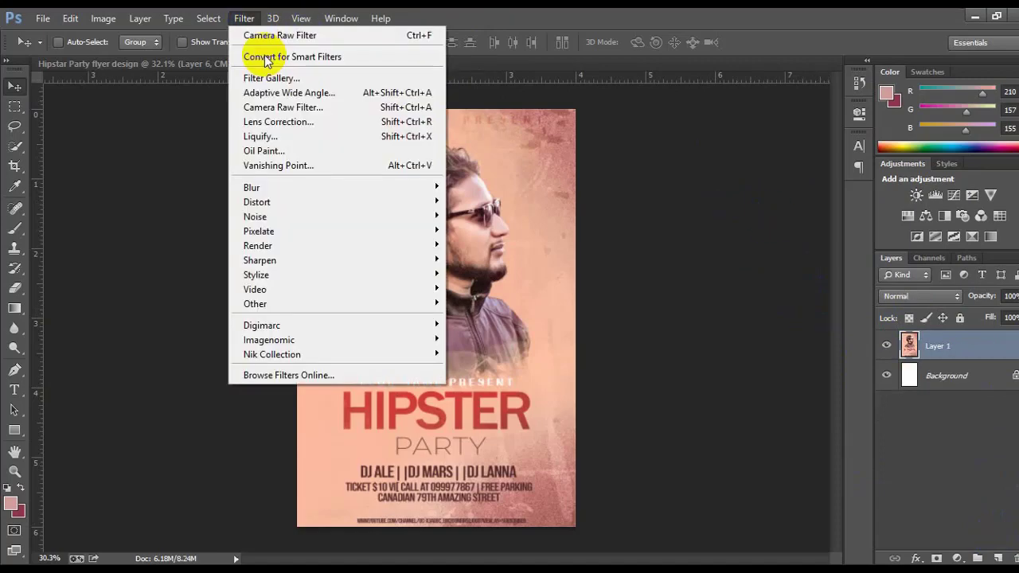
click(281, 109)
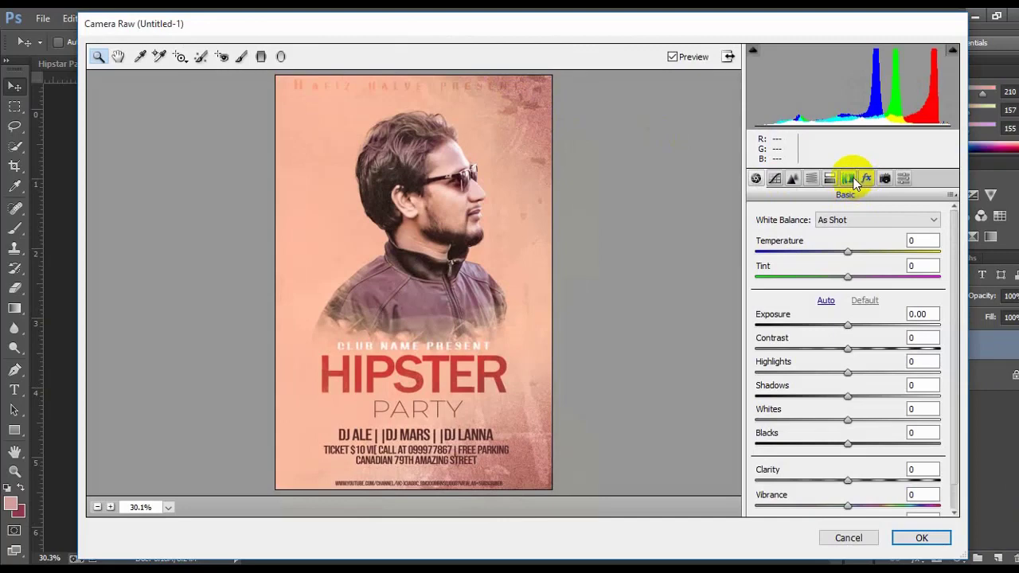
click(866, 178)
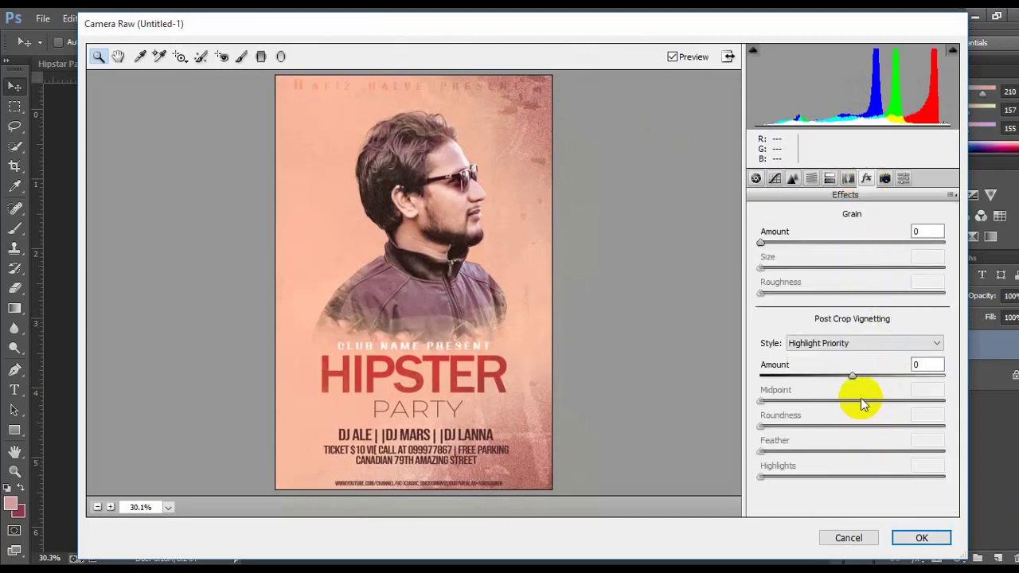
mouse_move(850, 378)
mouse_down()
mouse_move(812, 375)
mouse_move(823, 385)
mouse_up()
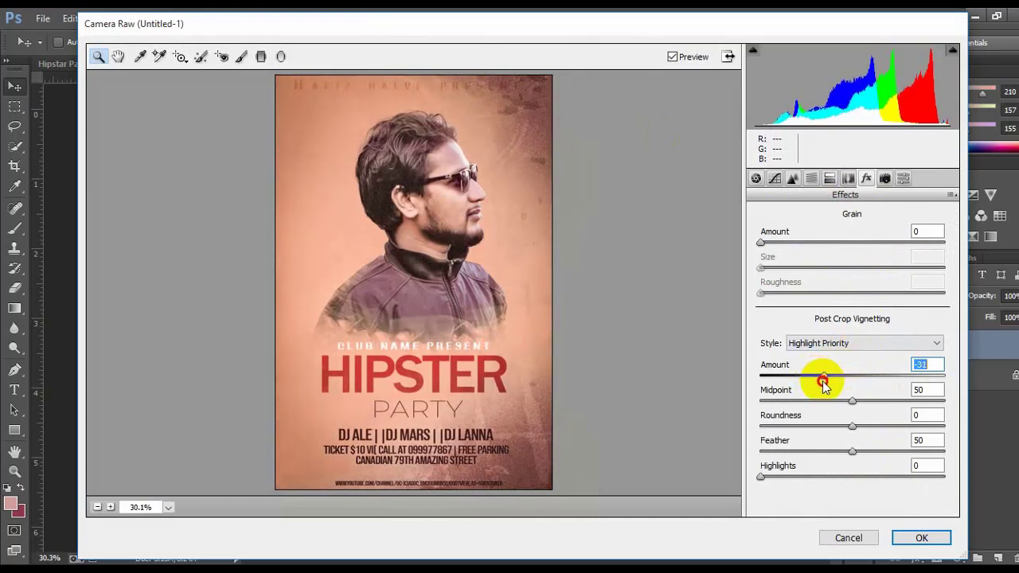
click(921, 538)
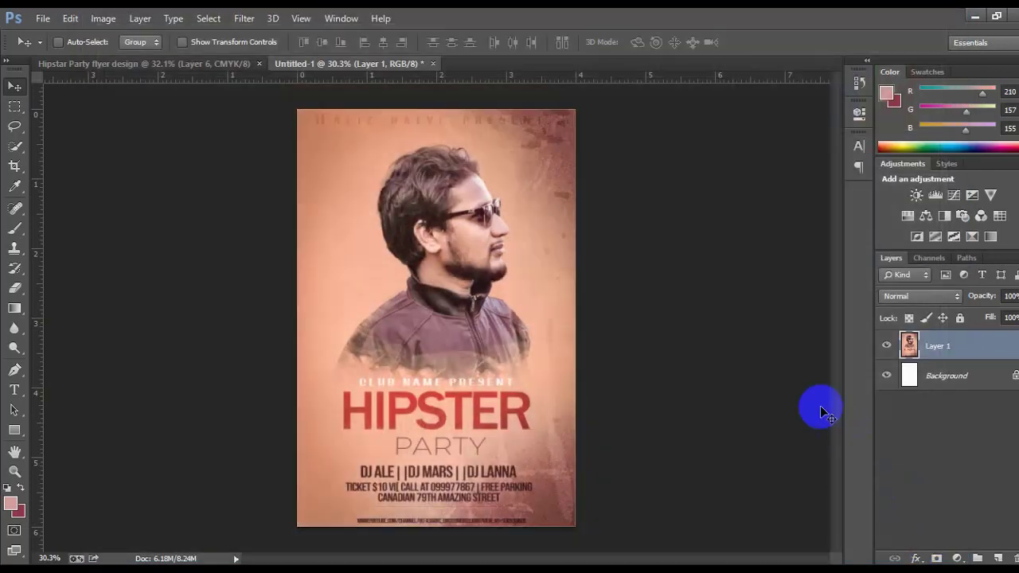